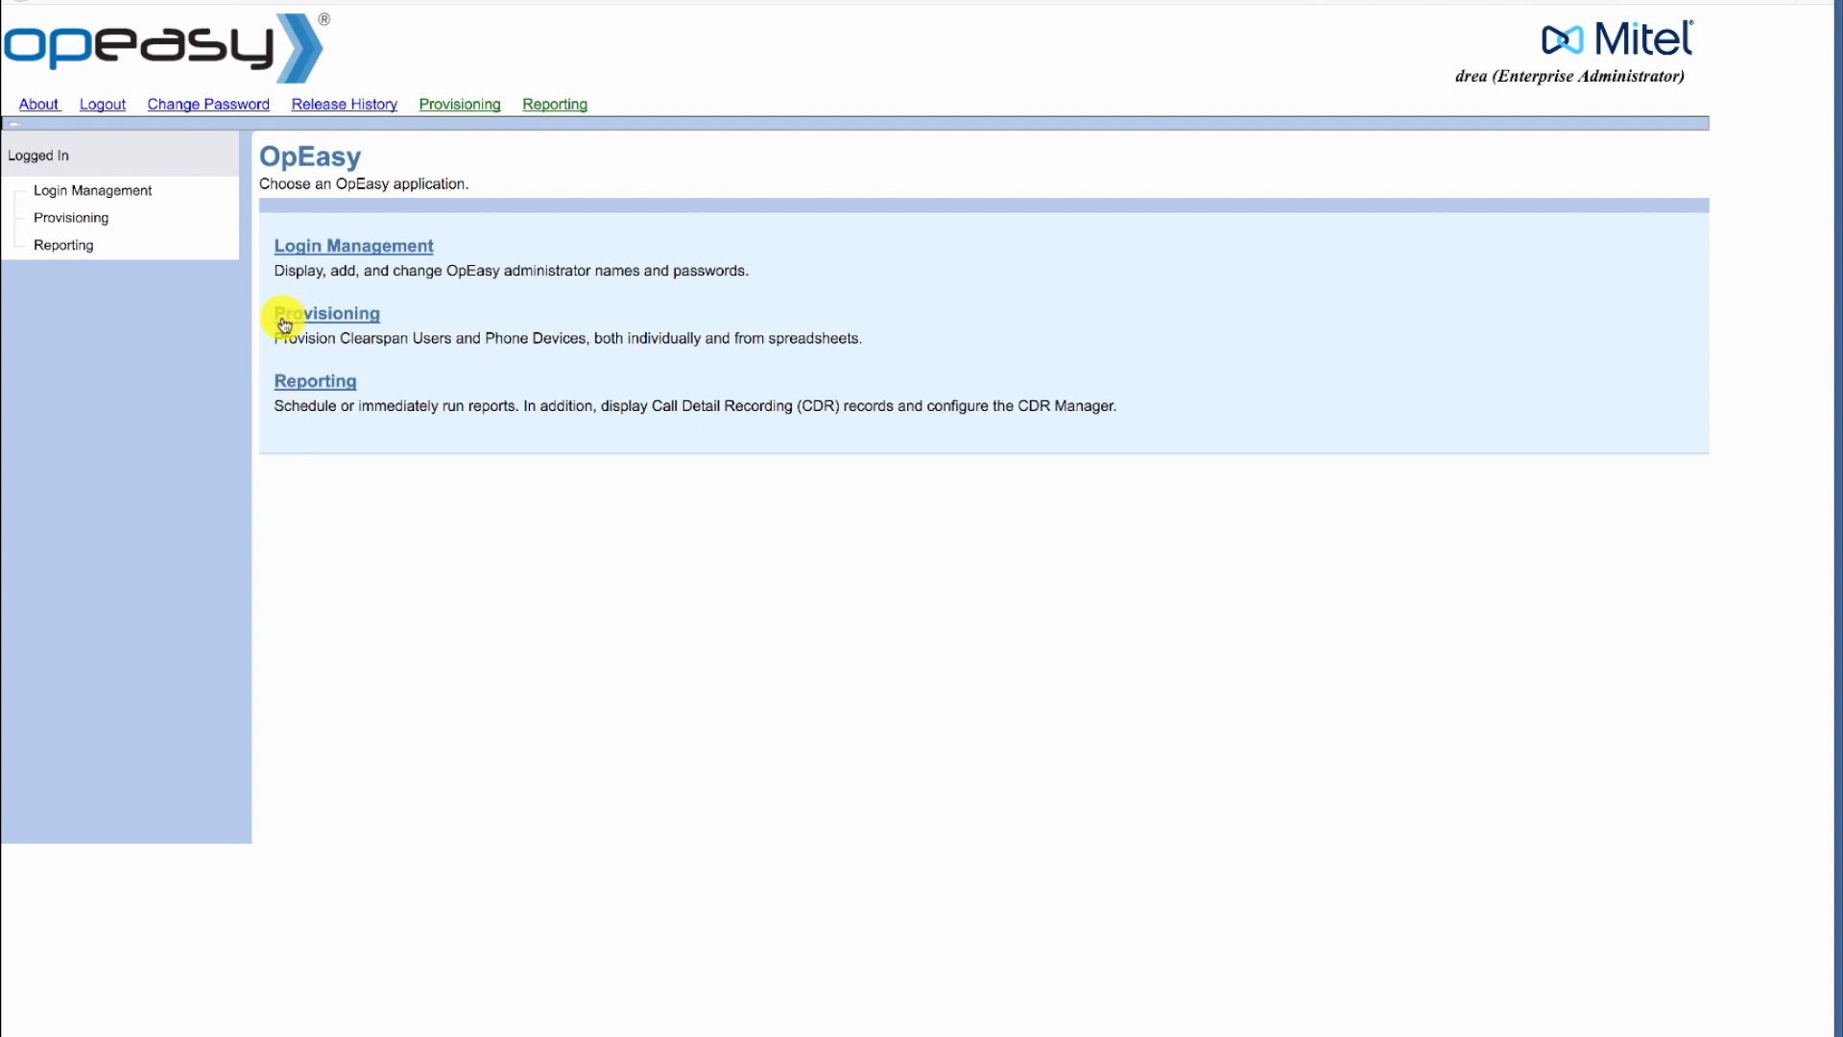
# Step: Search the Hershey group's users in Provisioning by last name, with the Contains condition and the phone owner's last name
pyautogui.click(285, 325)
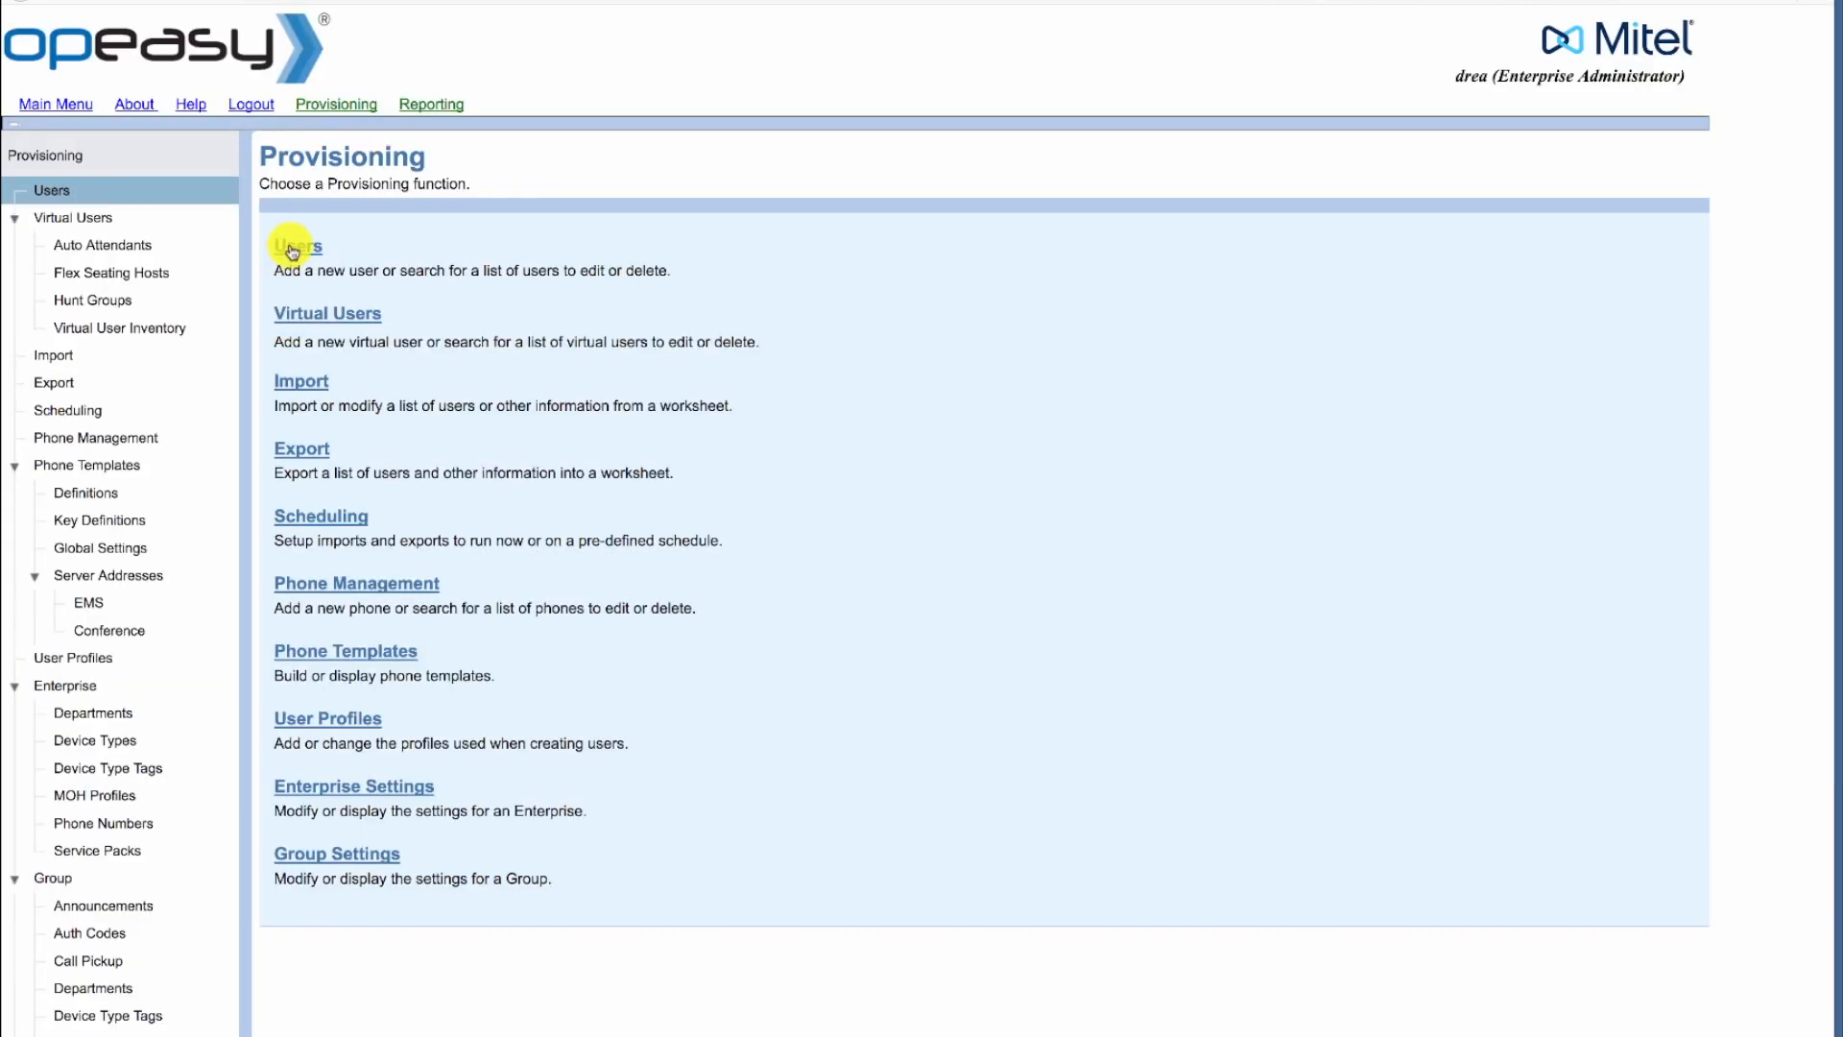
pyautogui.click(293, 253)
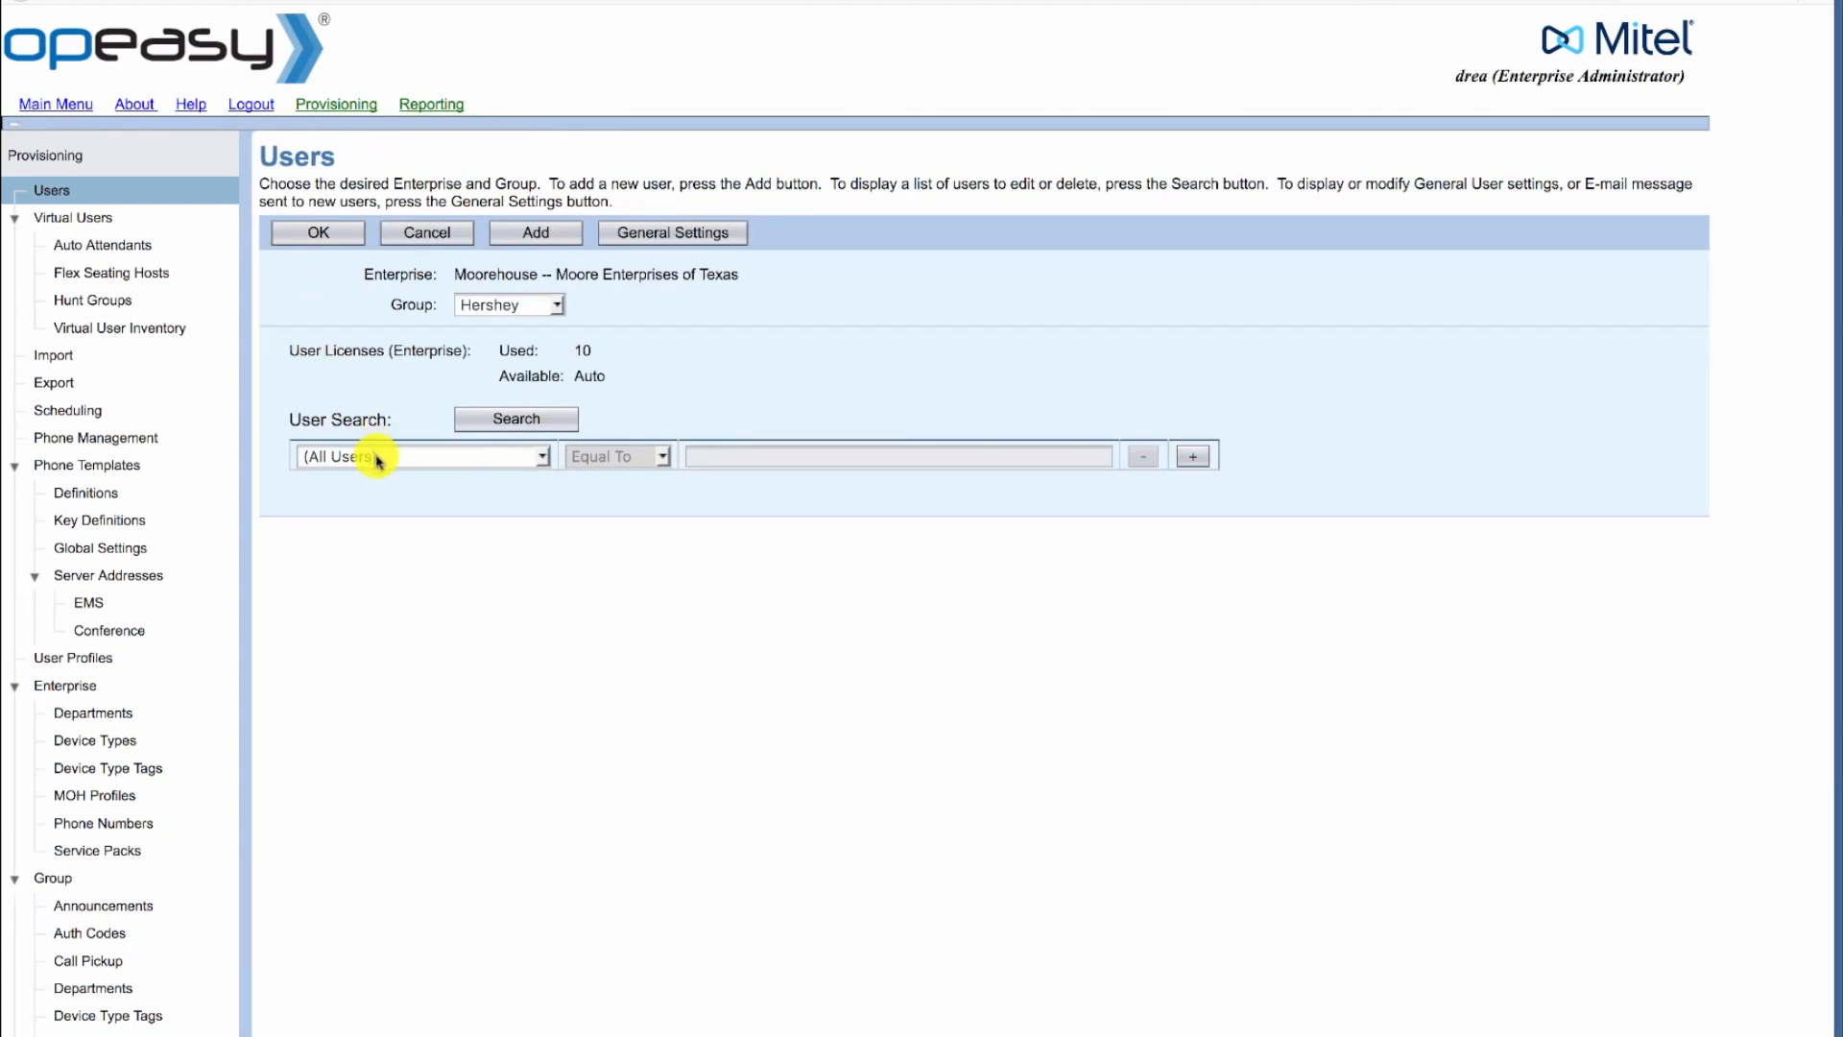
pyautogui.click(509, 309)
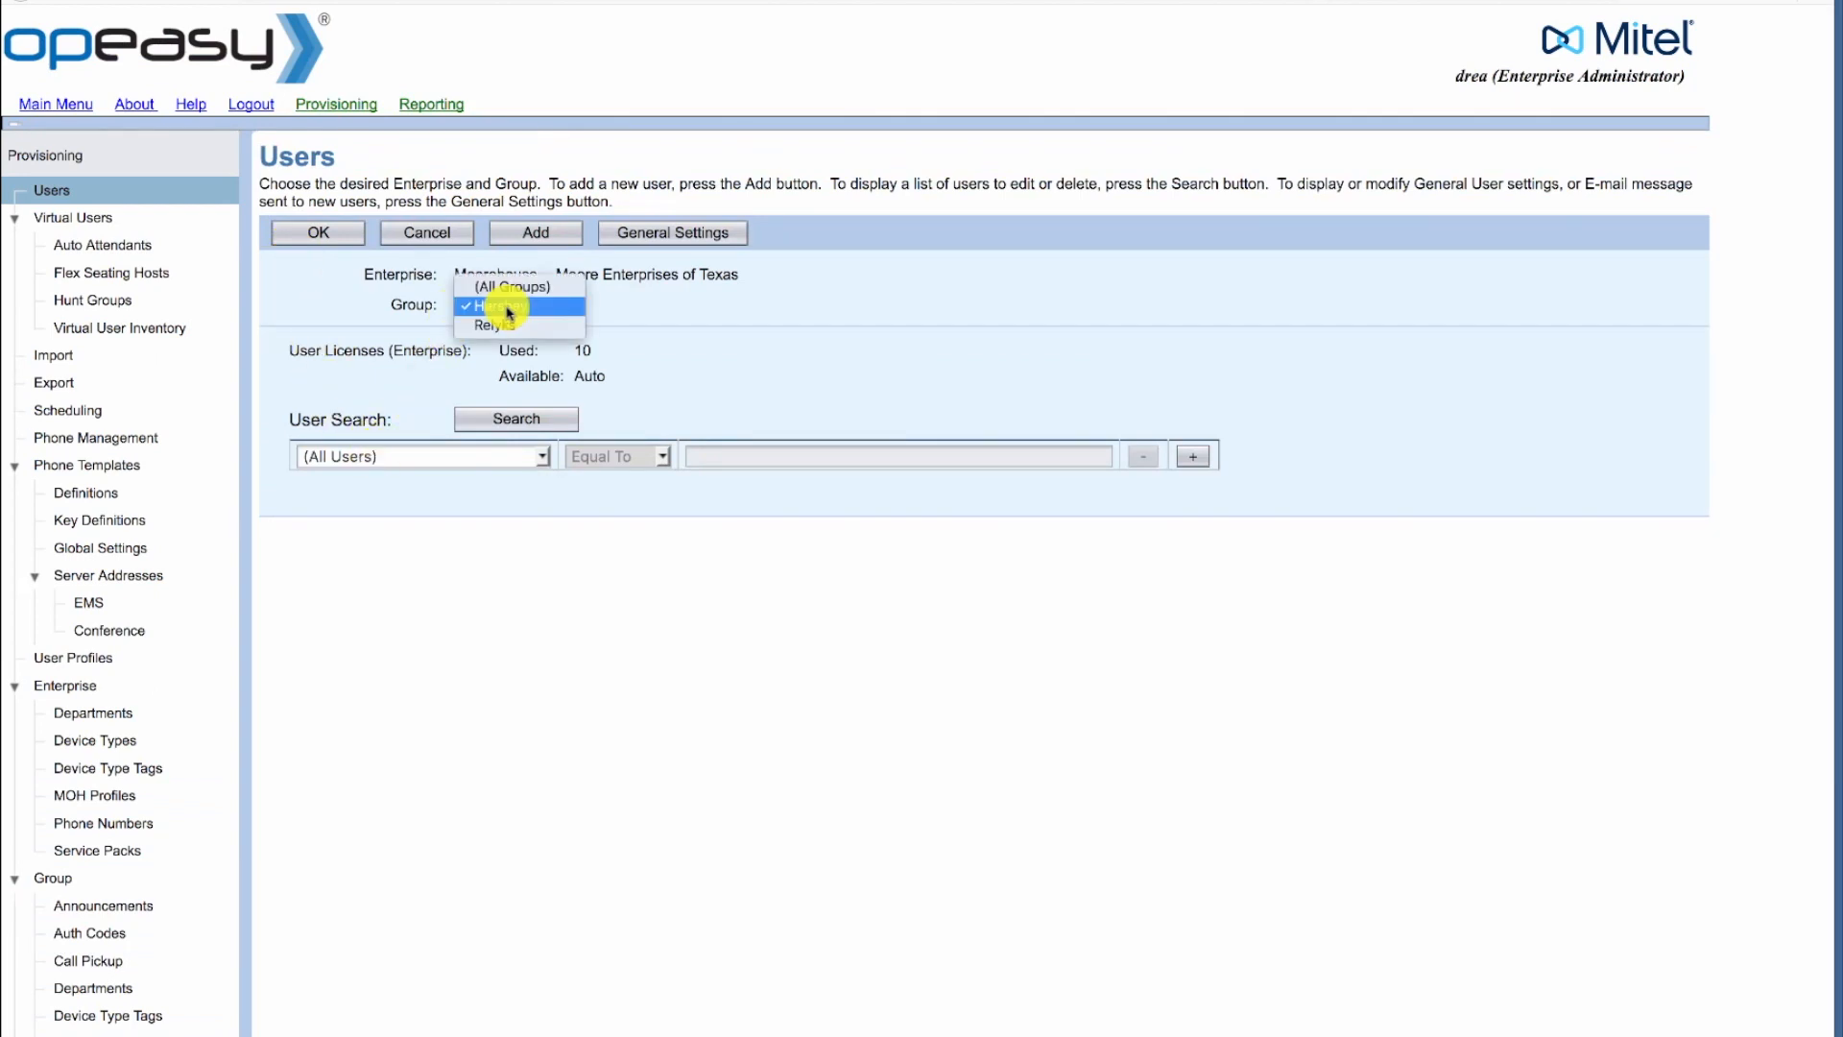
pyautogui.click(361, 391)
pyautogui.click(361, 466)
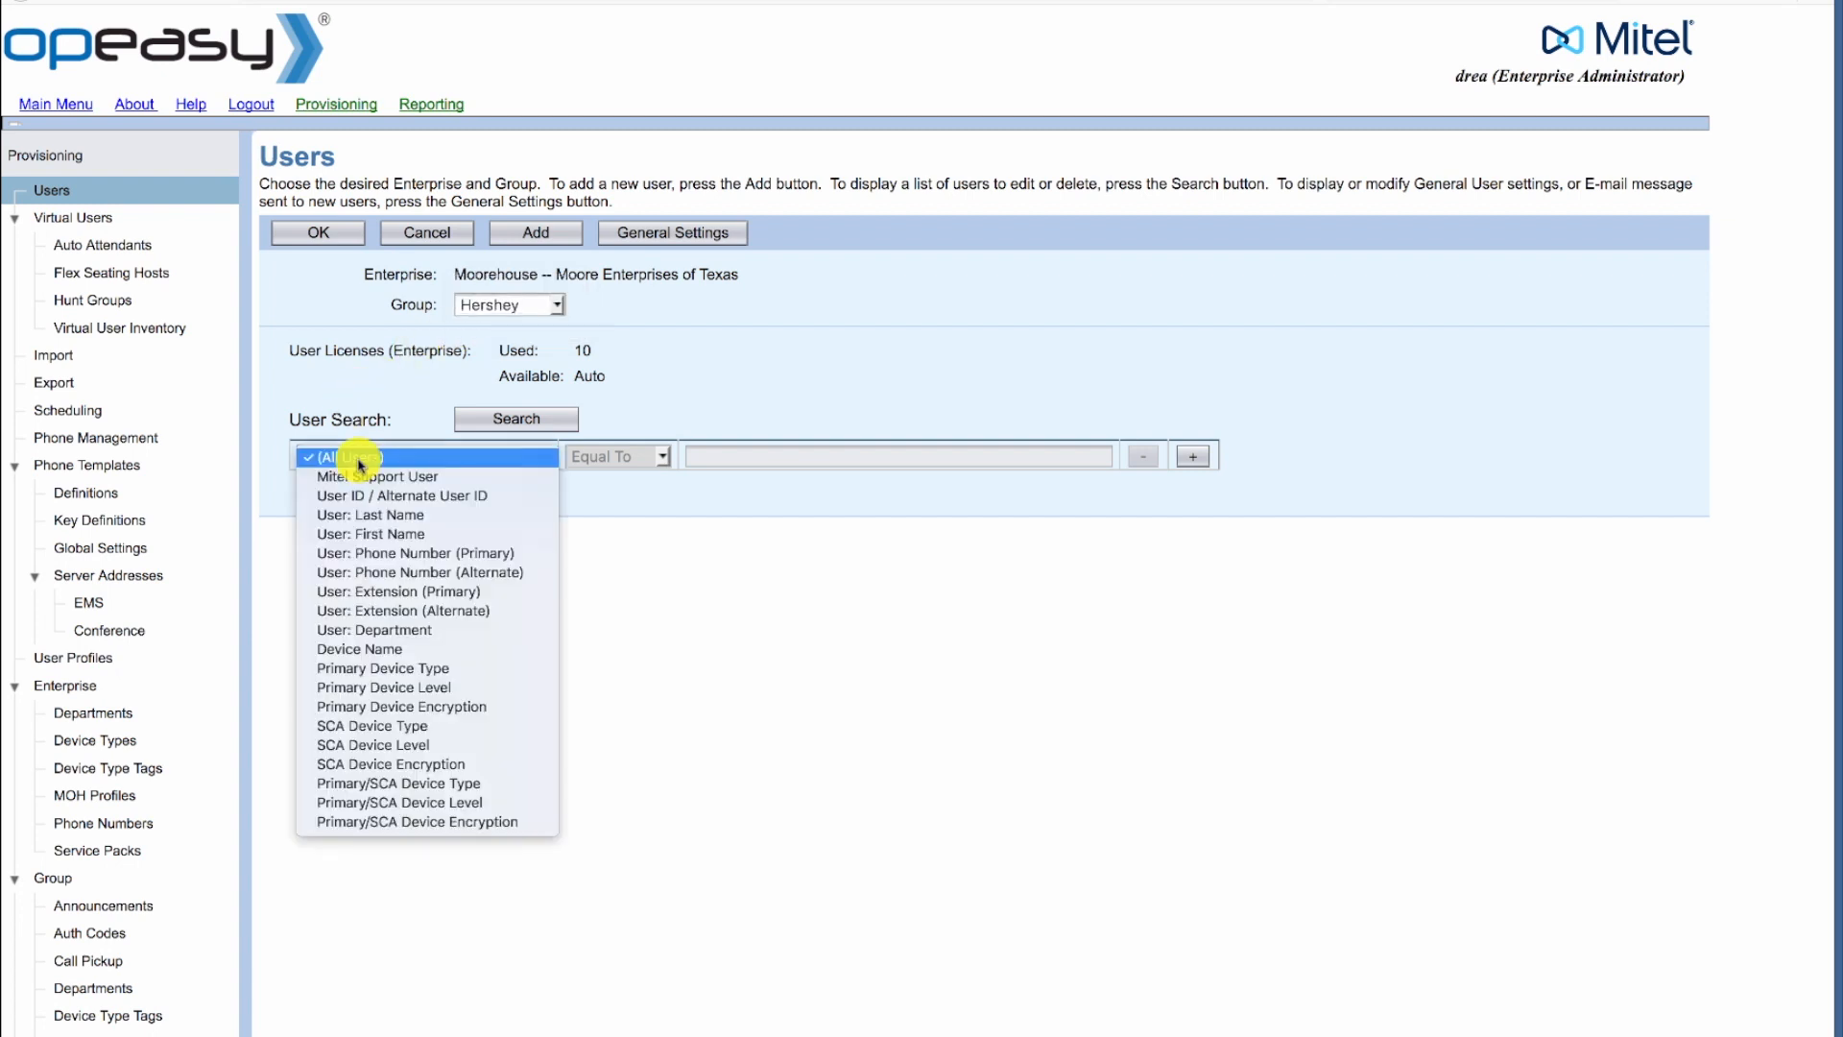
pyautogui.click(374, 518)
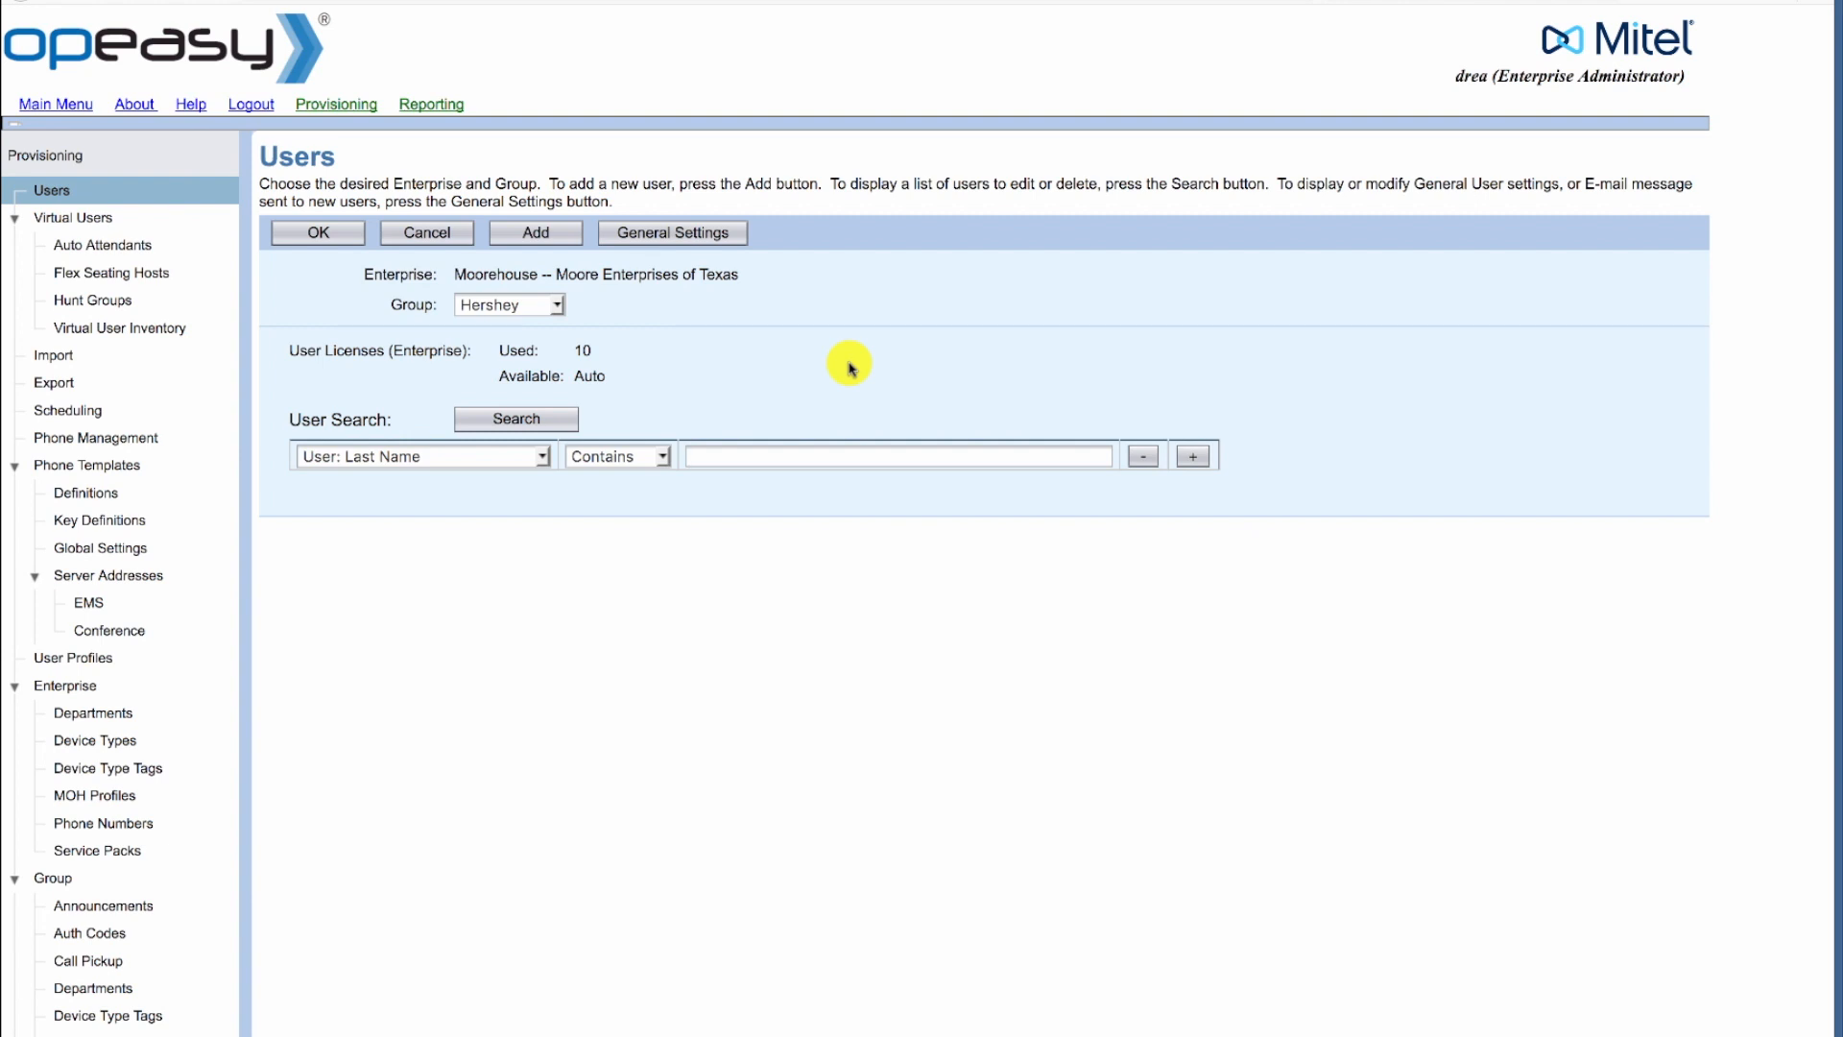
pyautogui.write('Wilson')
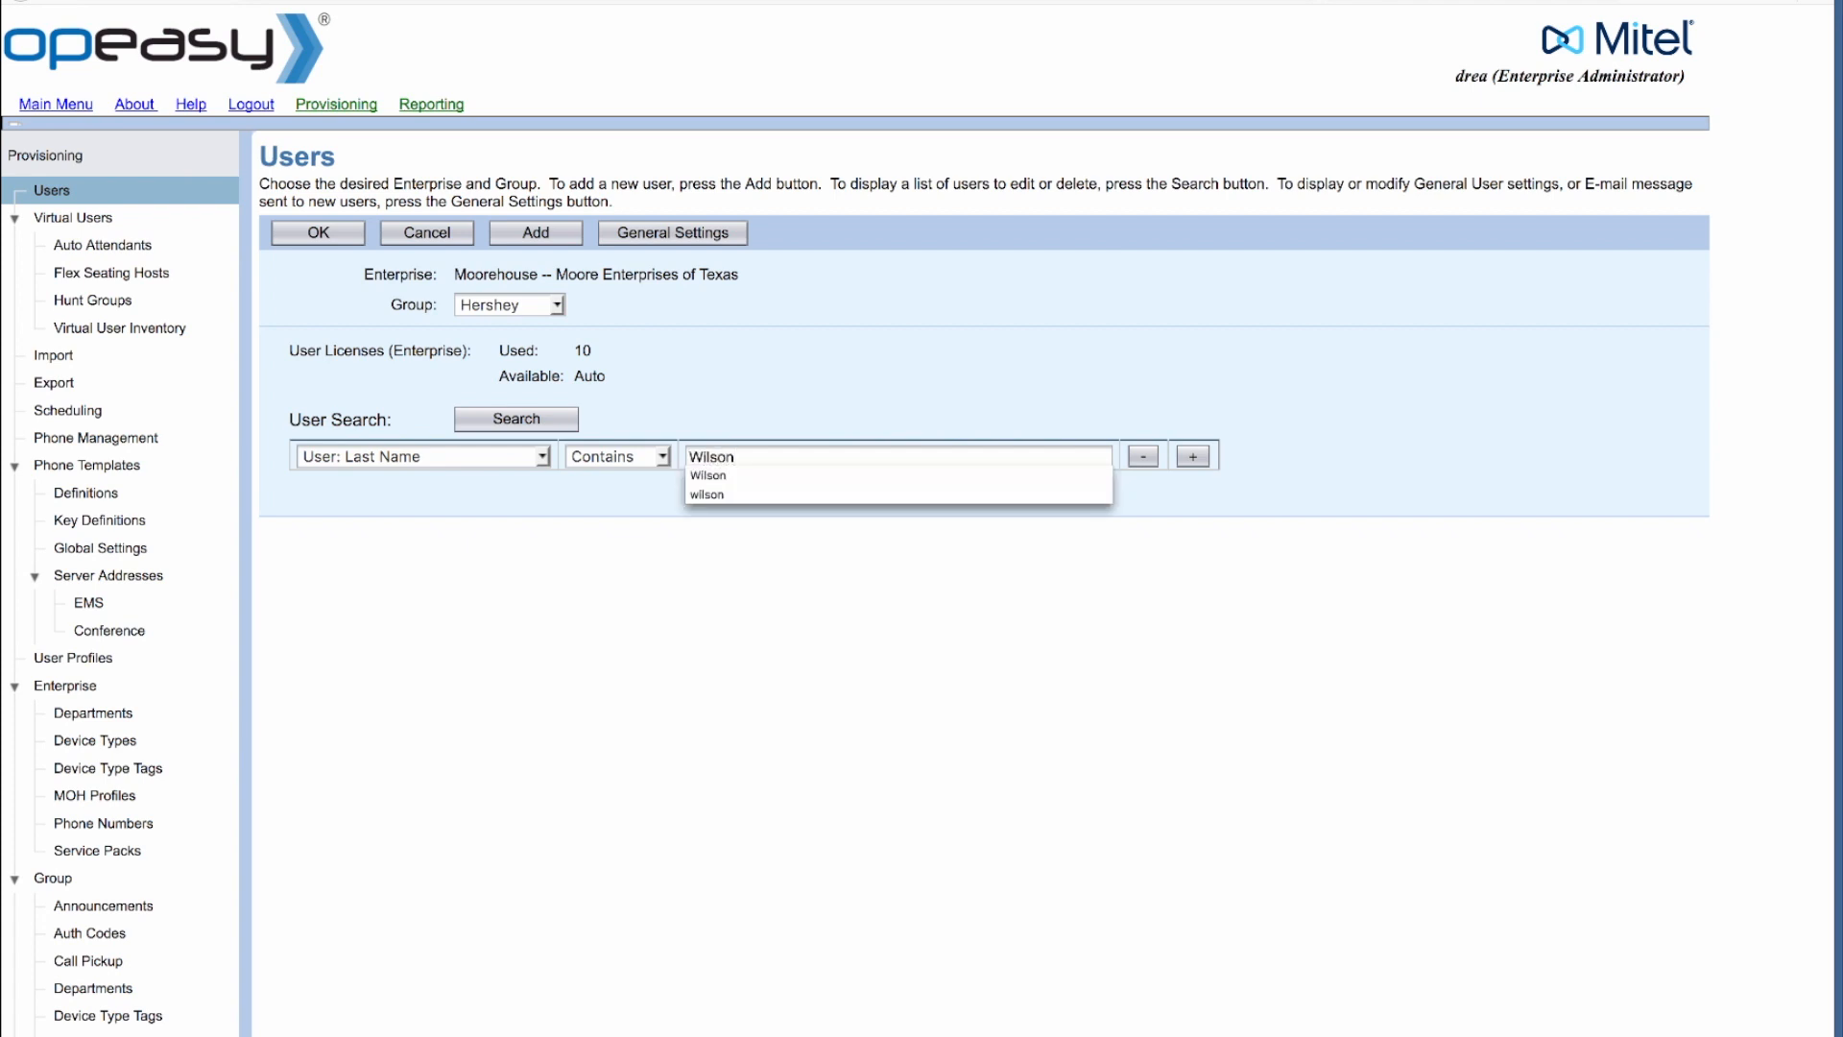
pyautogui.click(533, 422)
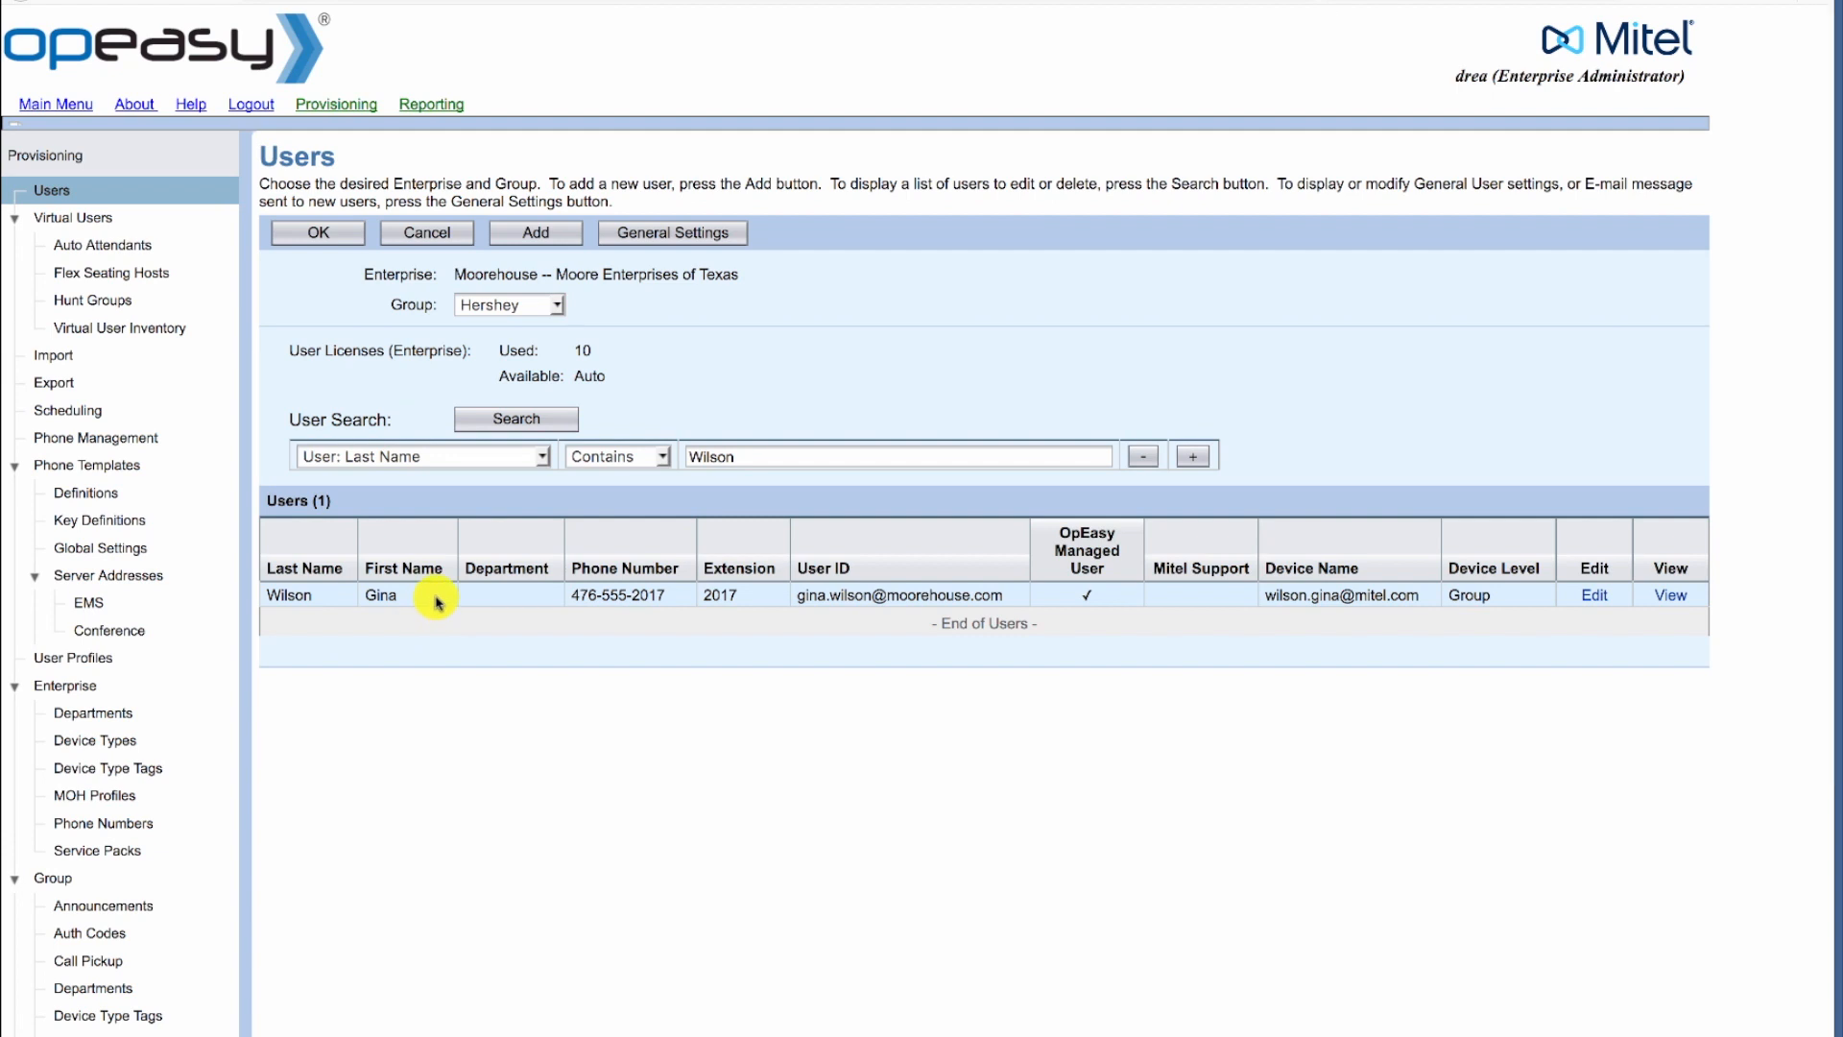
# Step: Open the found user's primary phone device and check which users are assigned to its line positions
pyautogui.click(501, 598)
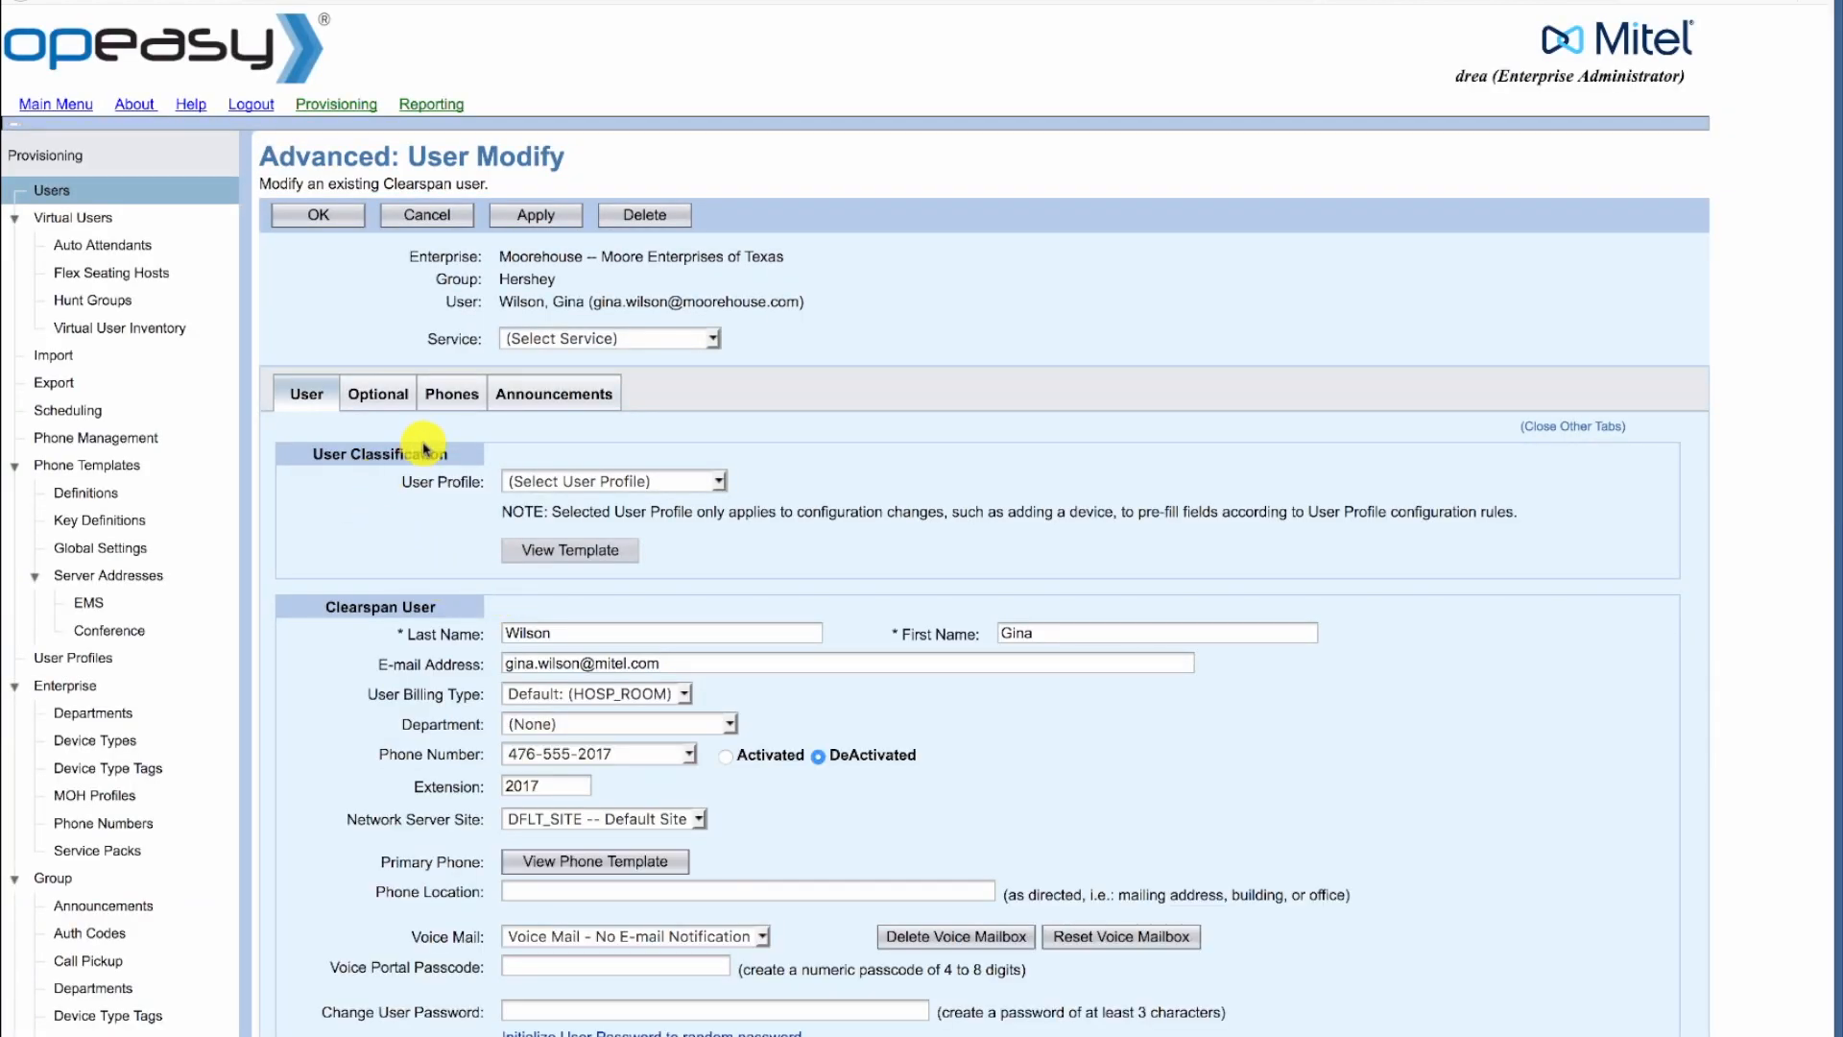
pyautogui.click(444, 405)
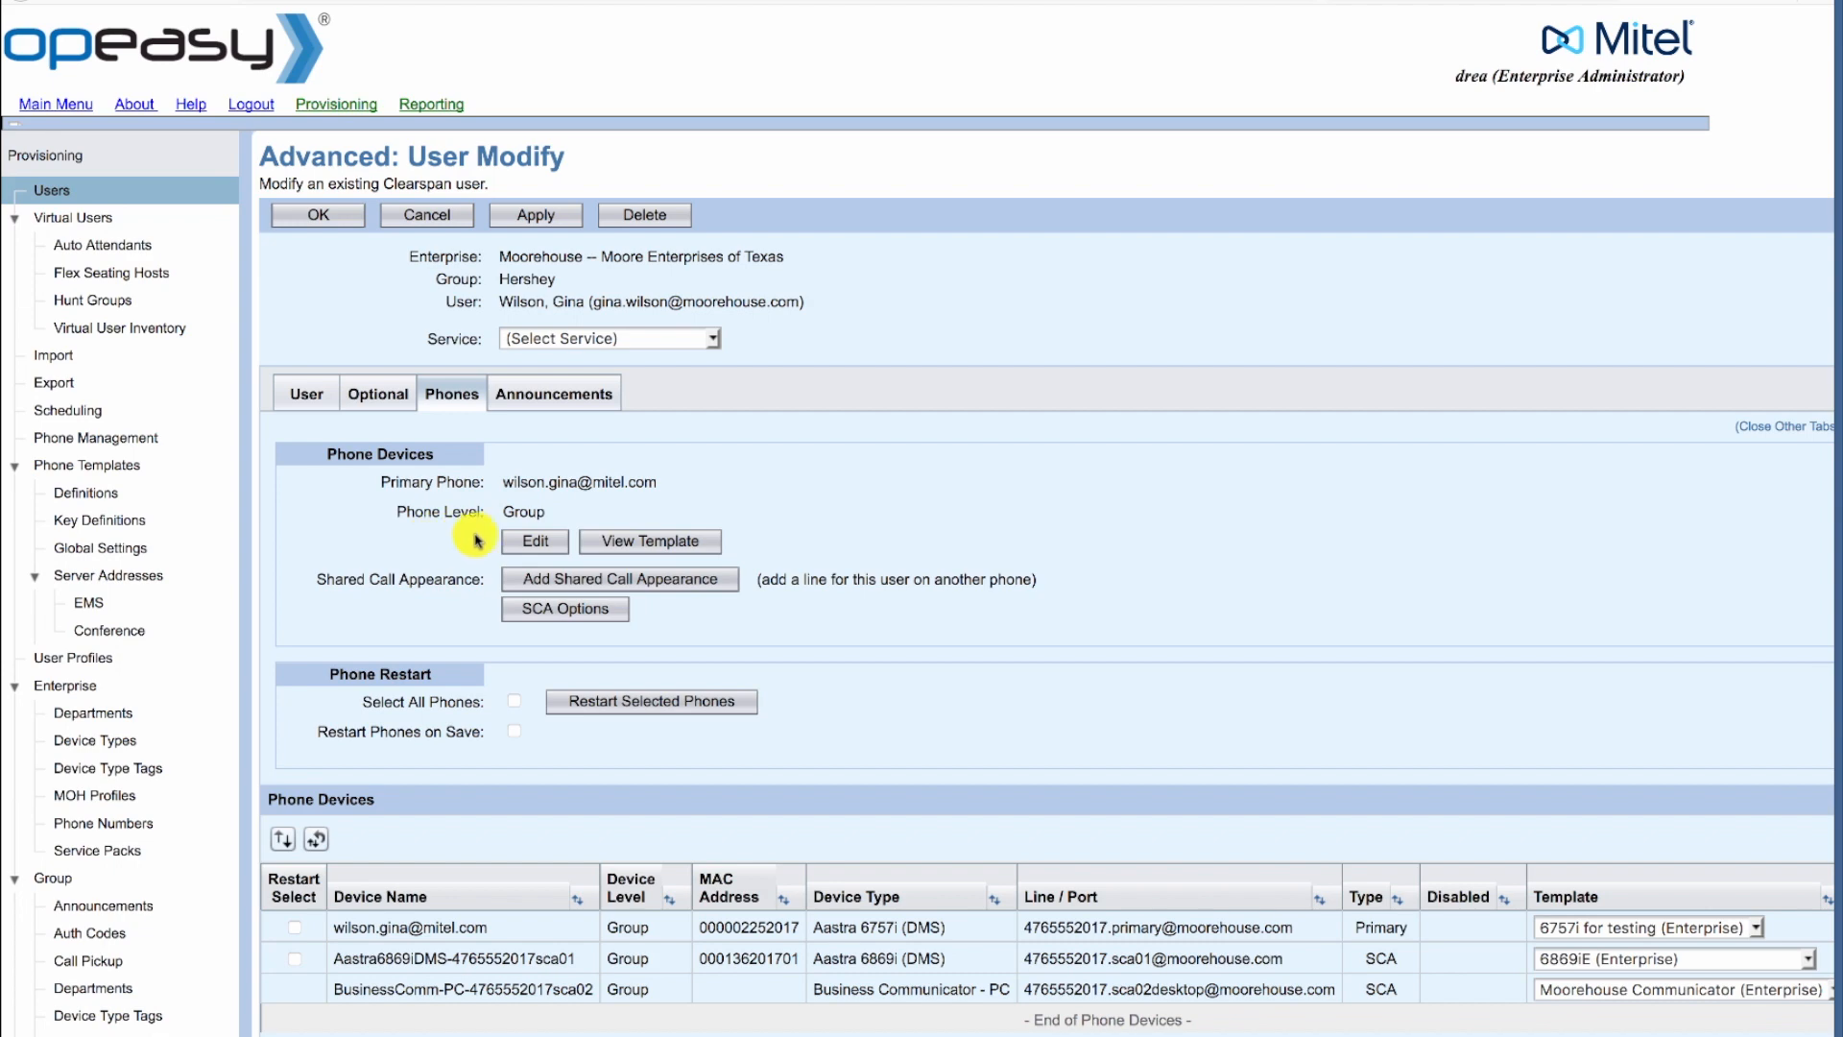
pyautogui.click(531, 542)
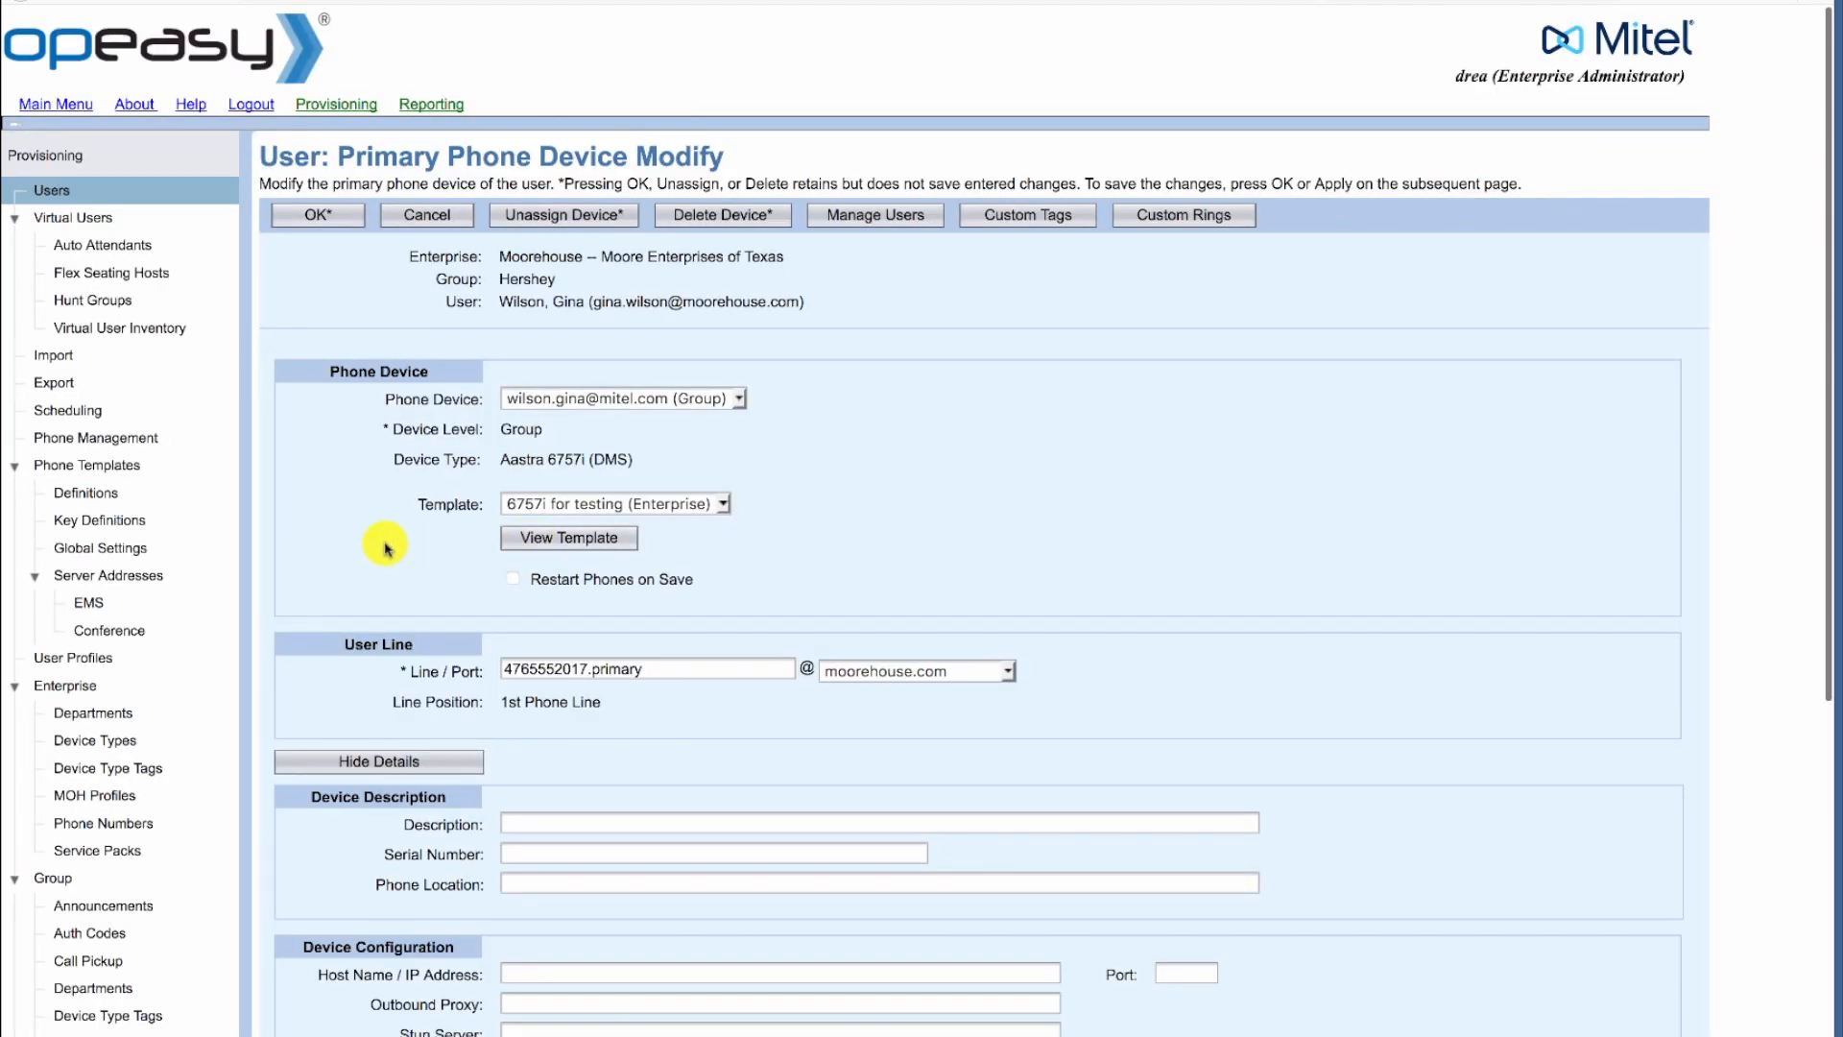
pyautogui.click(870, 220)
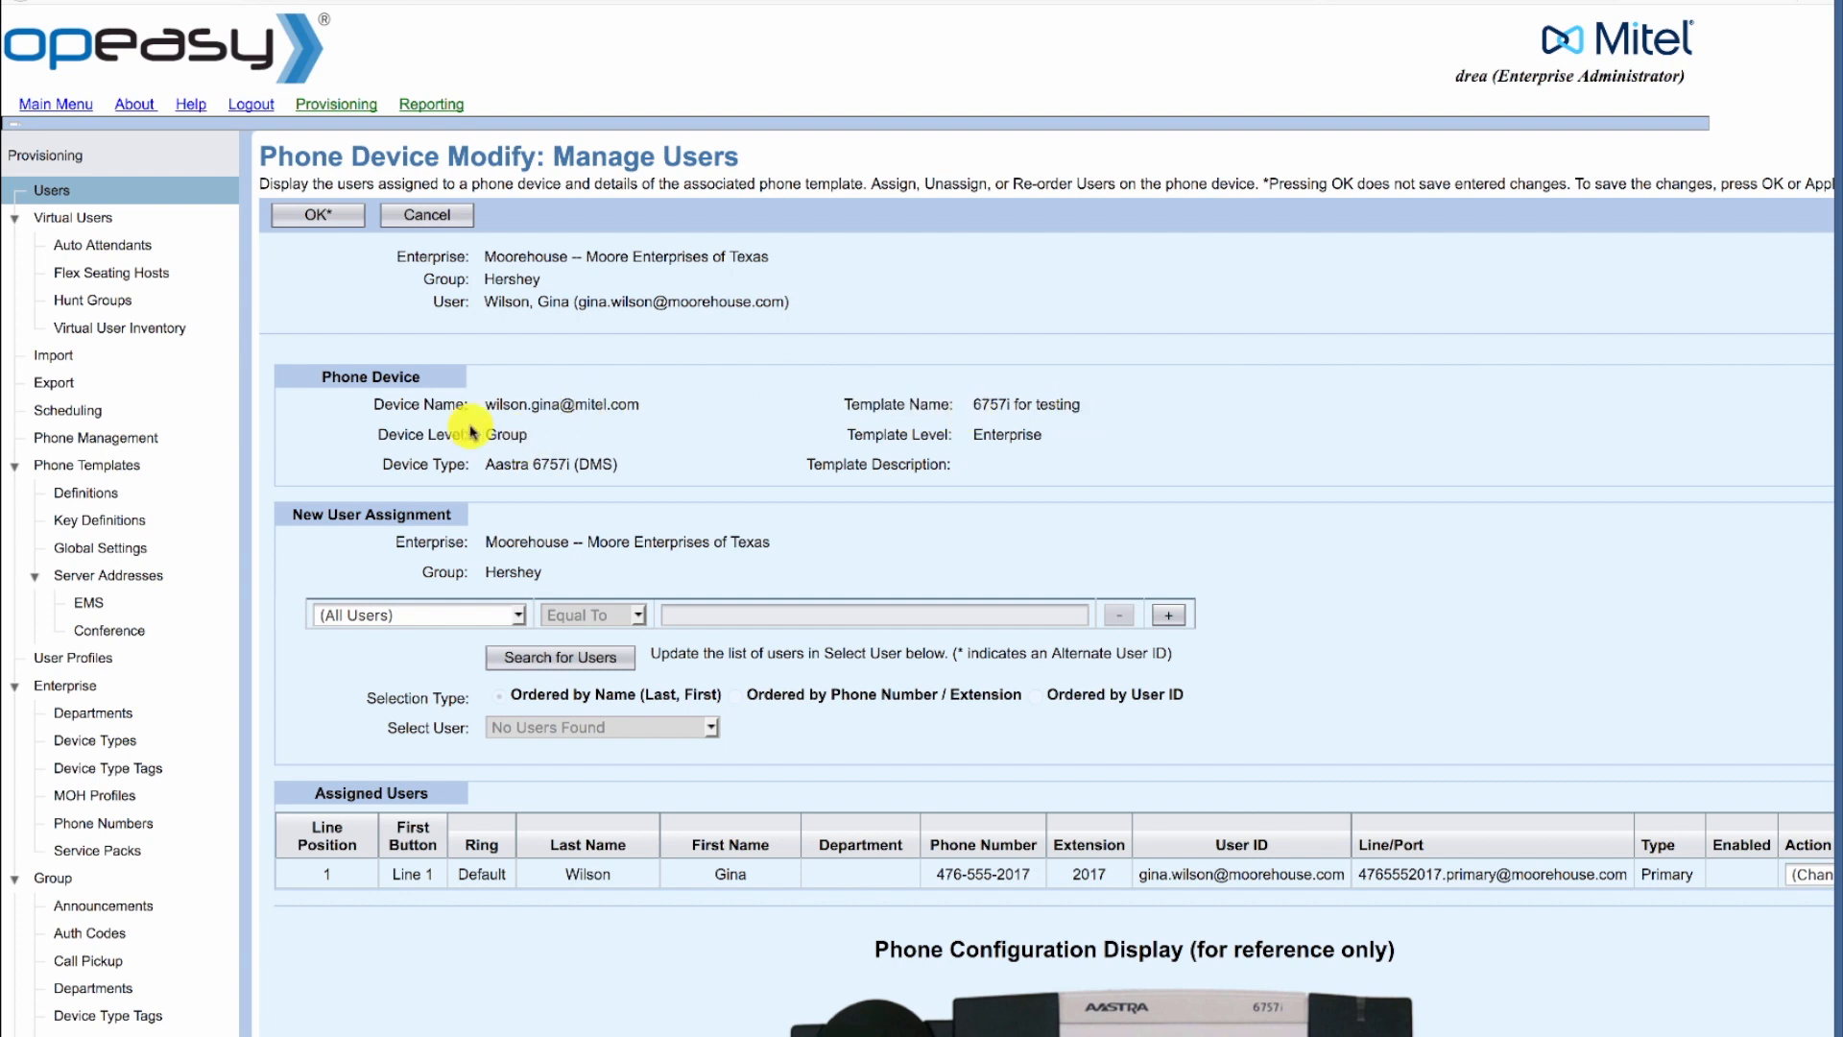
# Step: Open the enterprise-level phone template "6757i for testing" for the Aastra 6757i (DMS) device type for editing
pyautogui.click(97, 495)
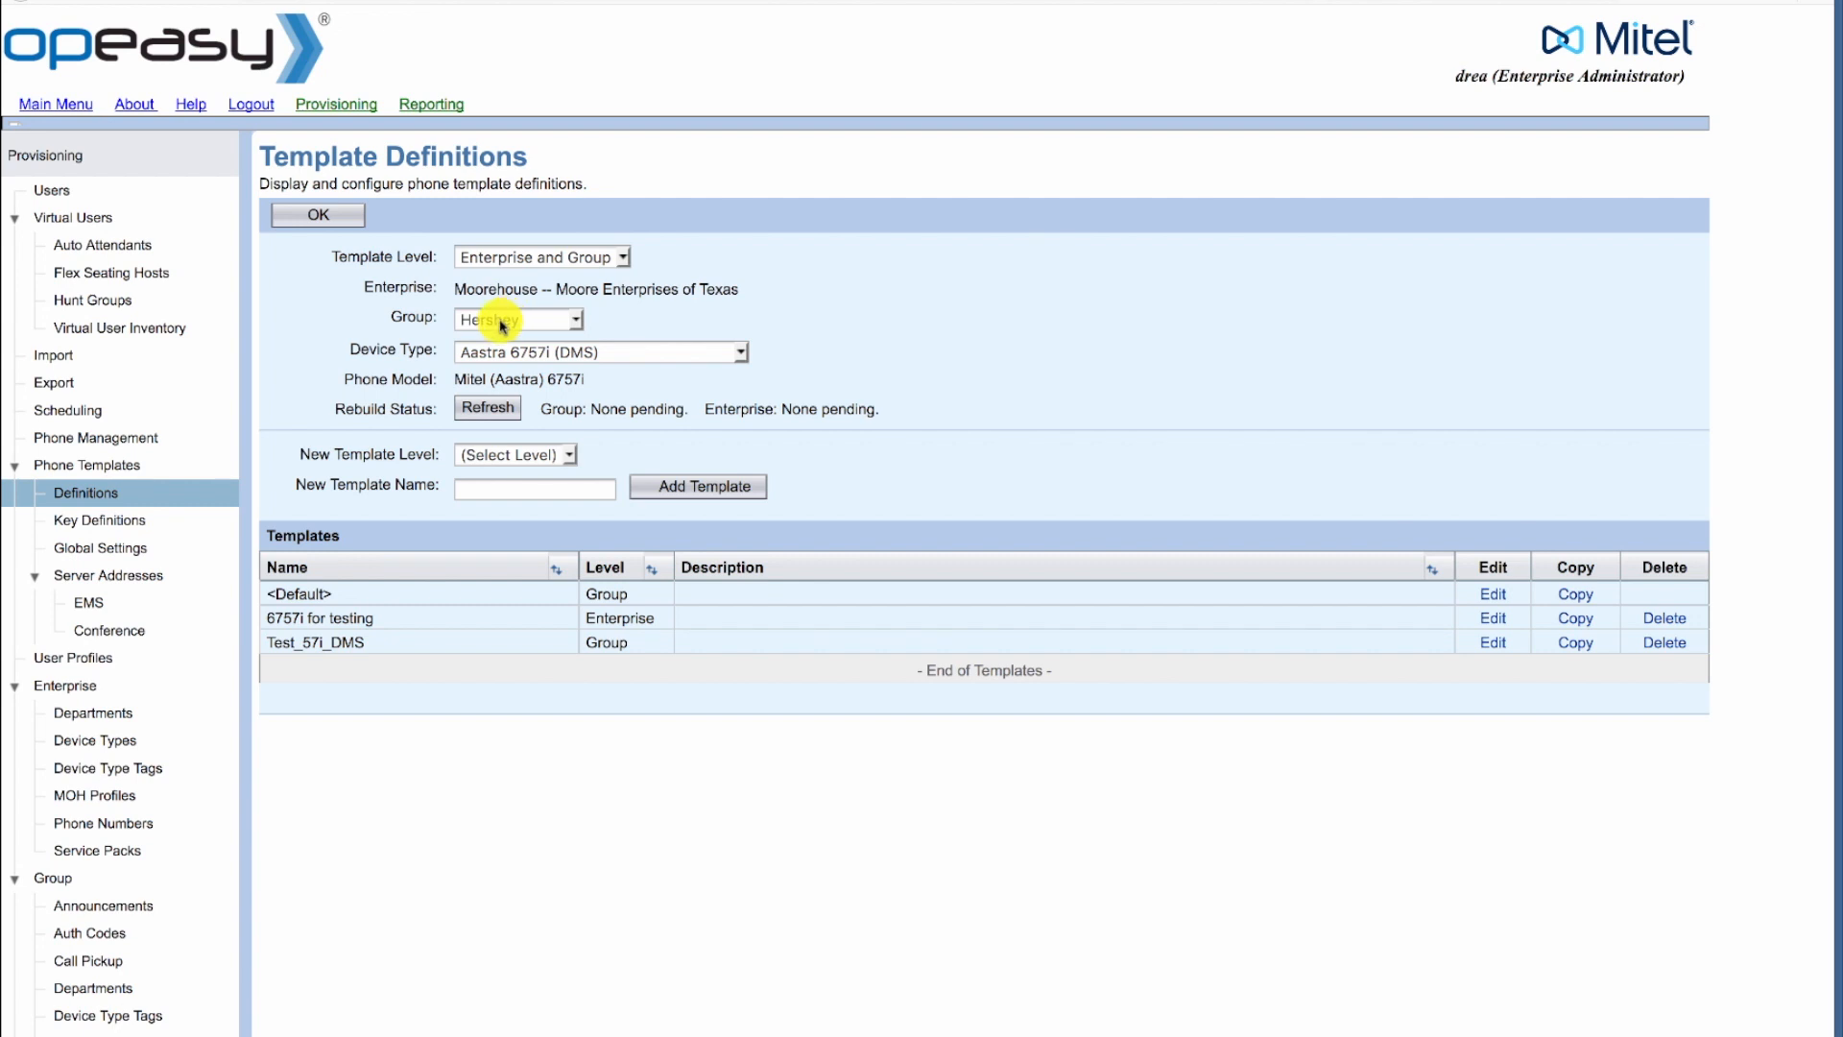
pyautogui.click(490, 359)
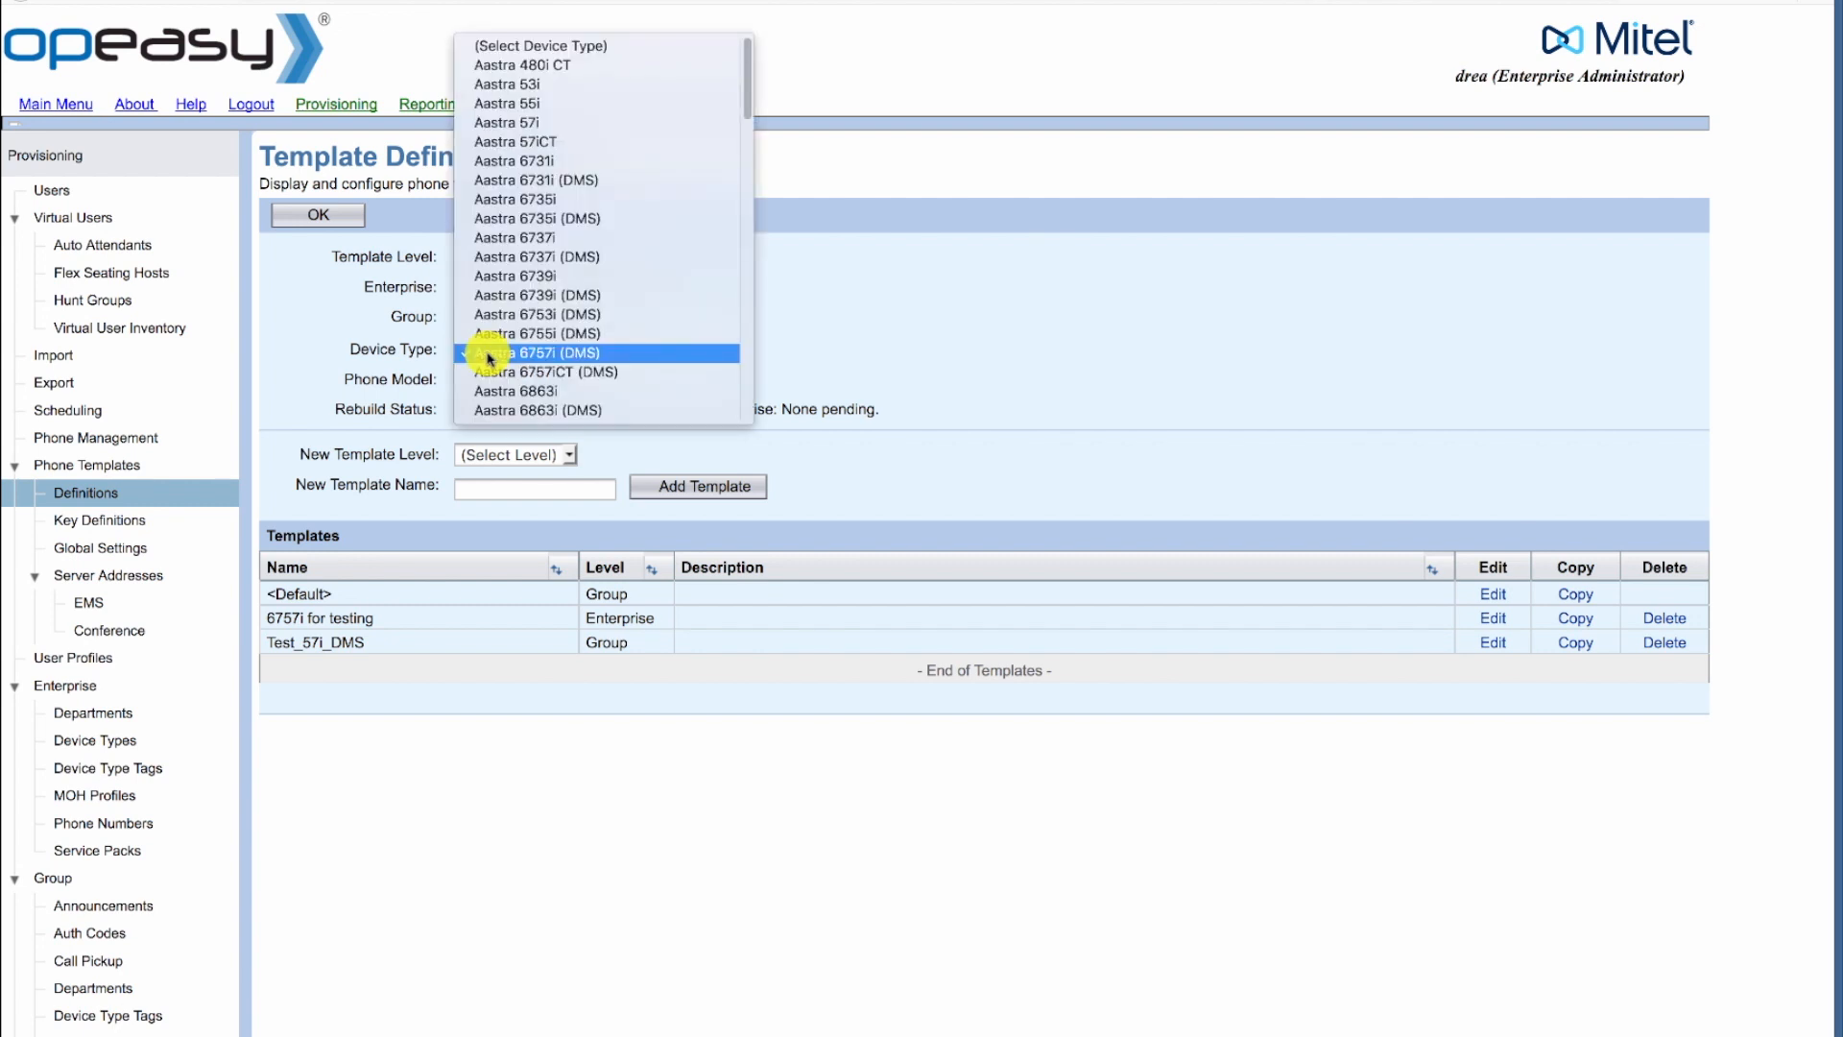
pyautogui.click(470, 356)
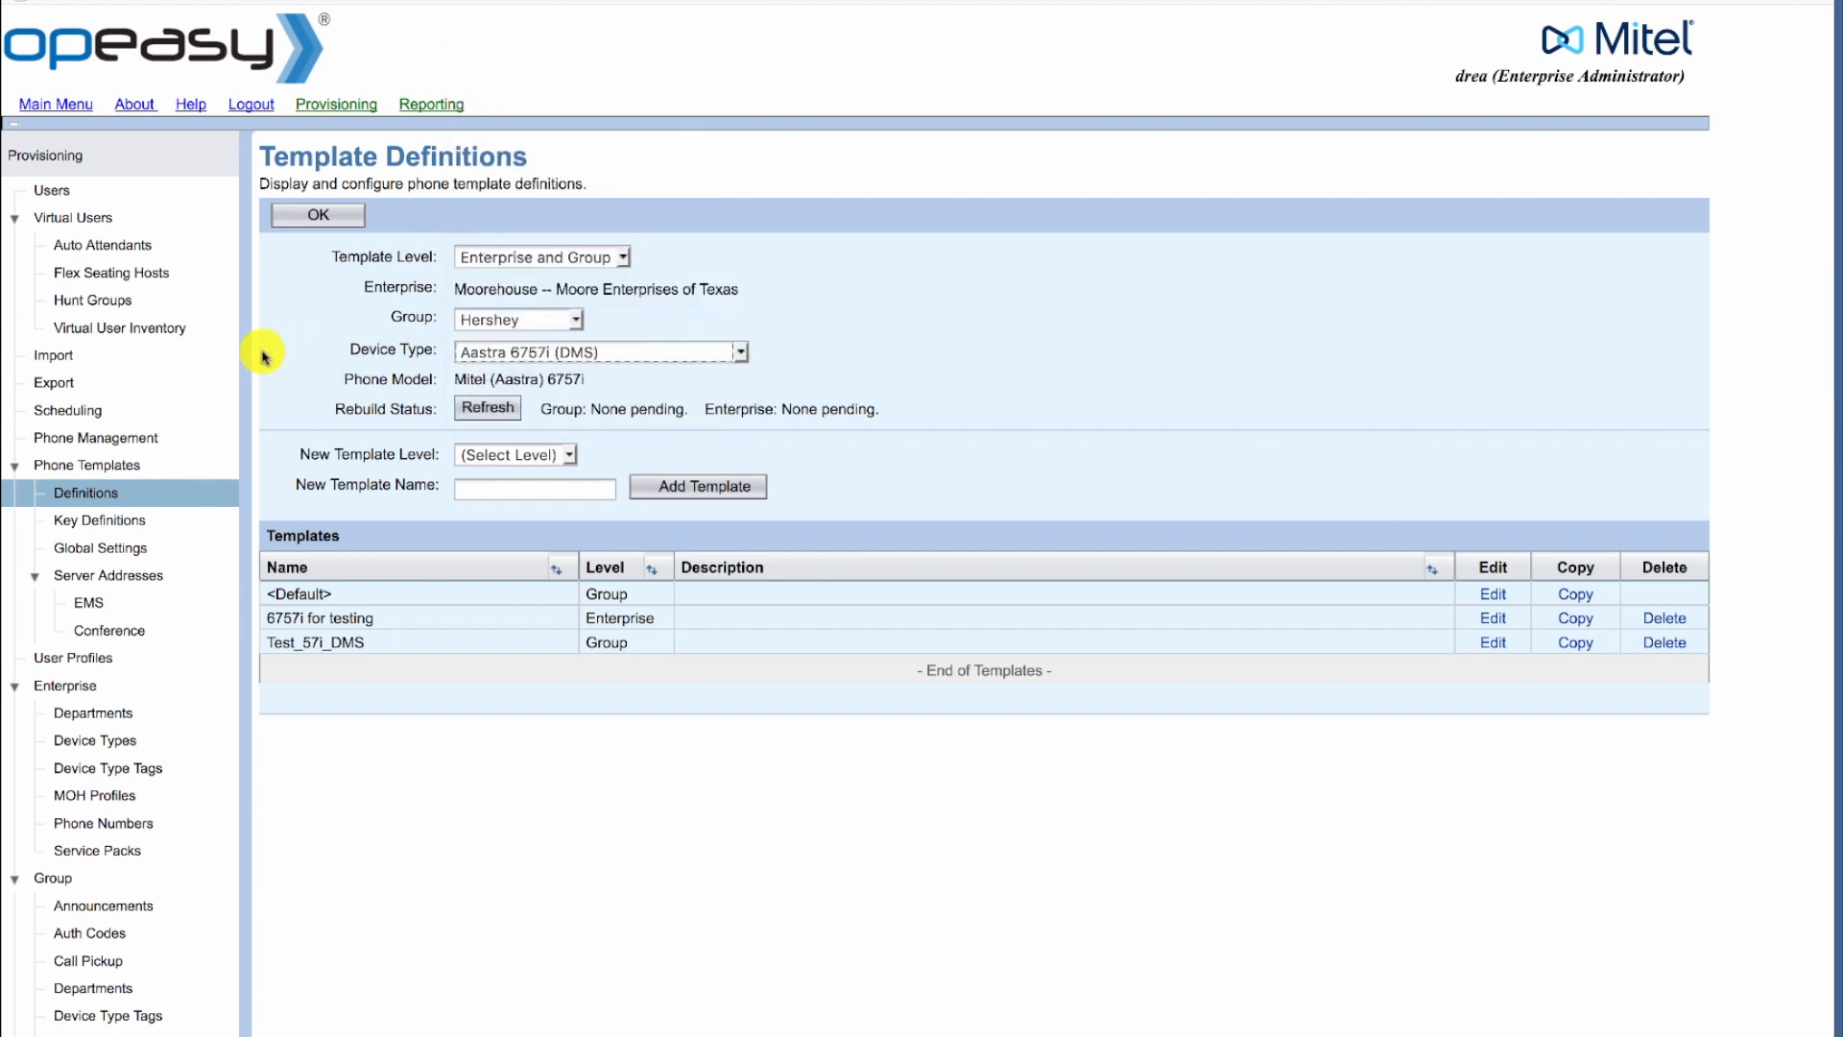
pyautogui.click(427, 626)
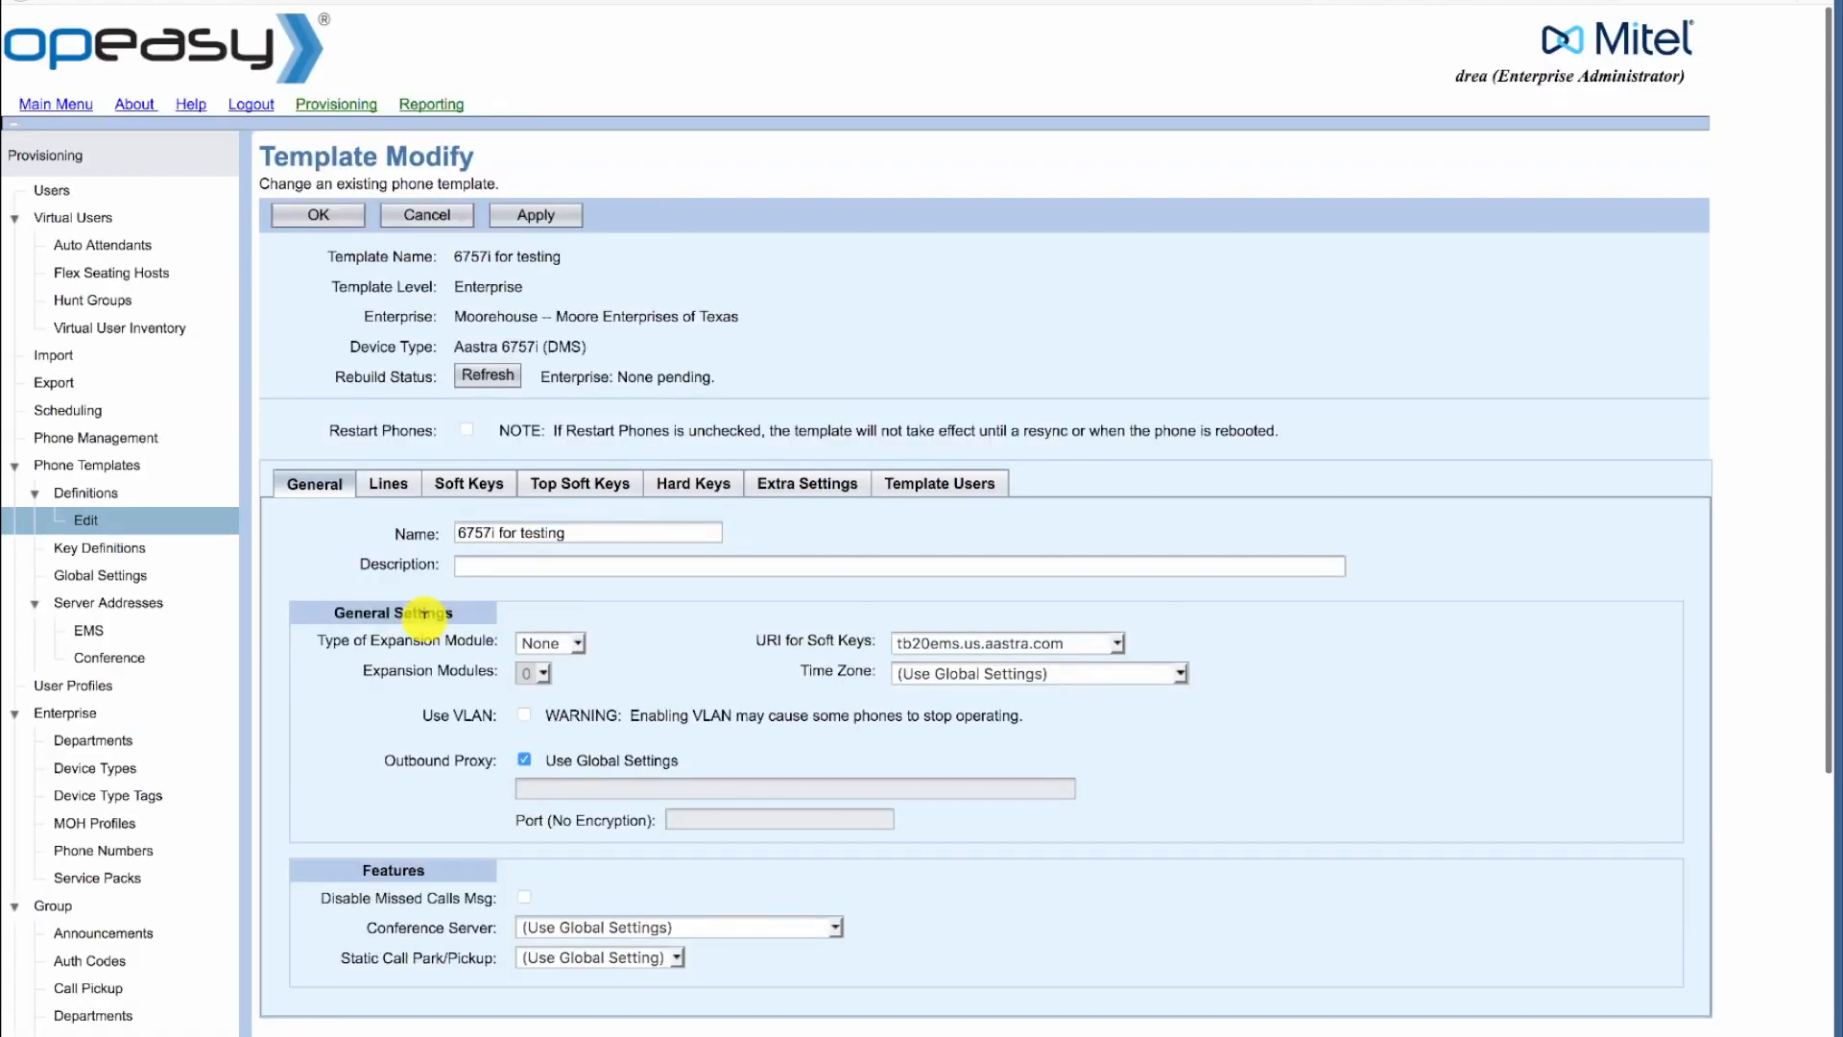
# Step: Examine the template's phone line mapping and list all users and profiles that use the template
pyautogui.click(384, 494)
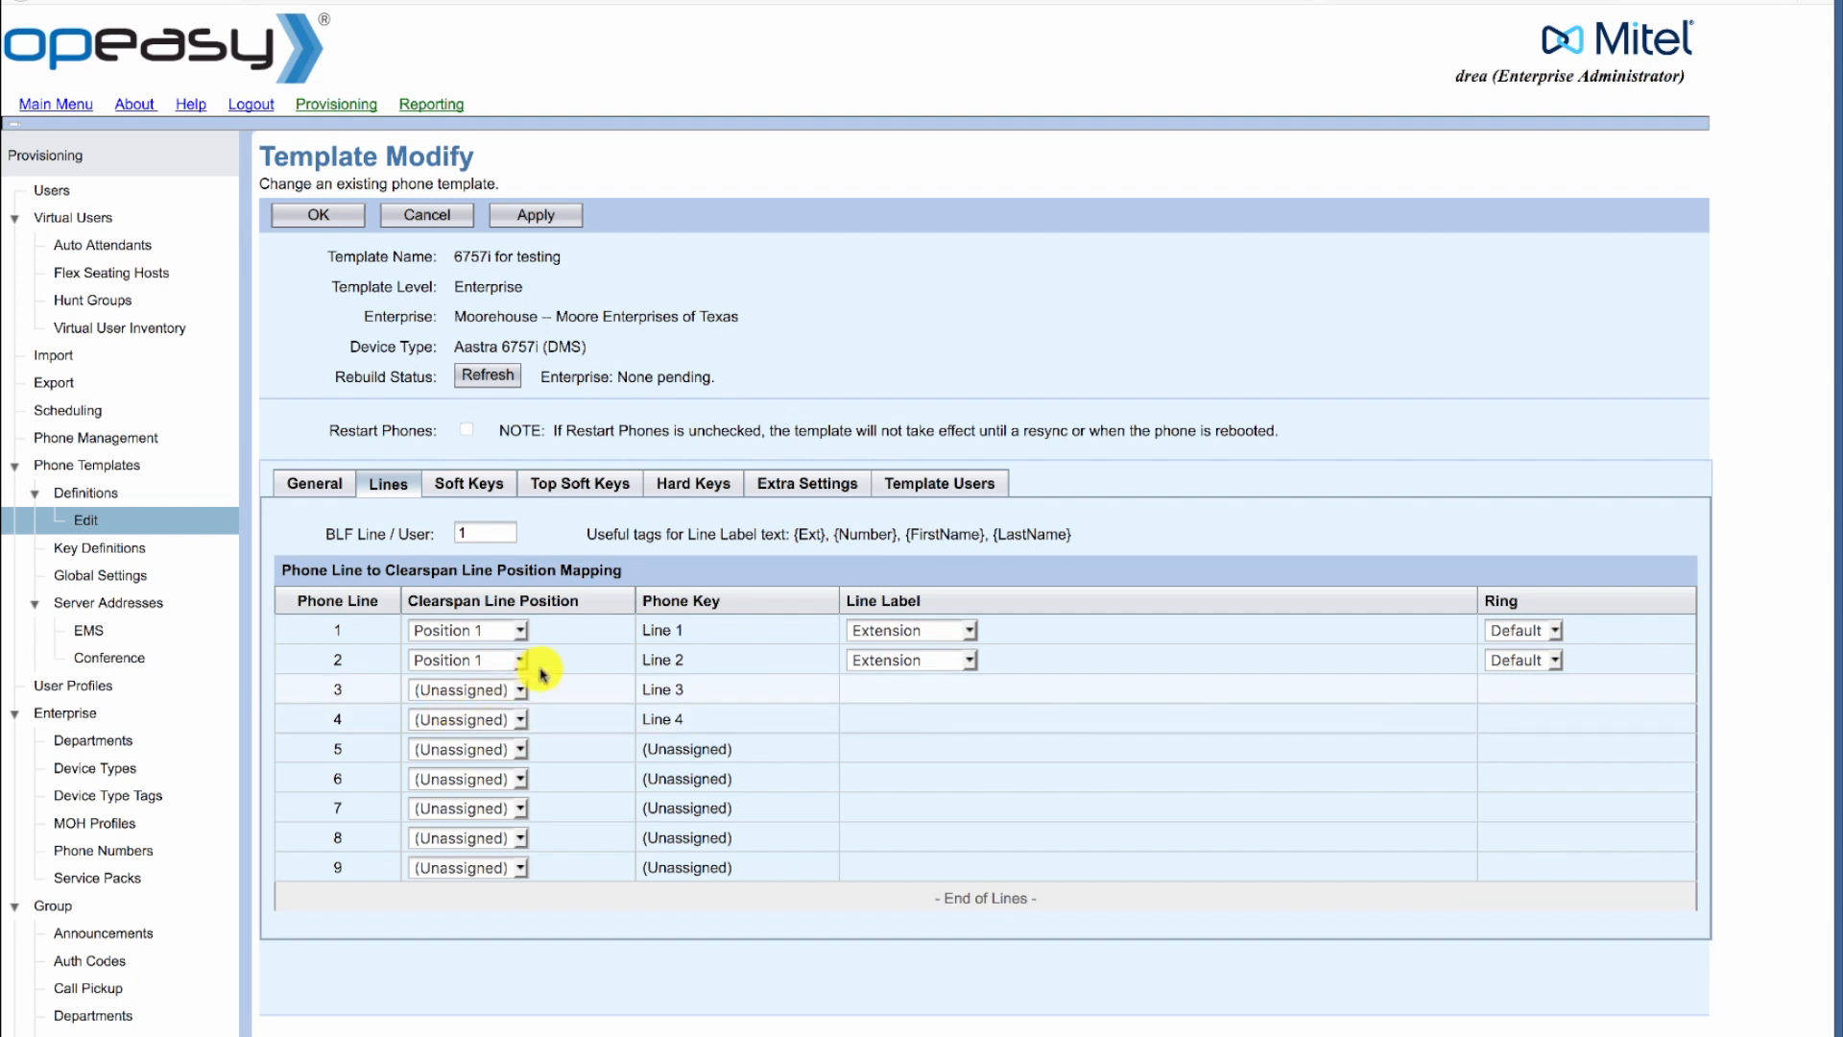
pyautogui.click(920, 492)
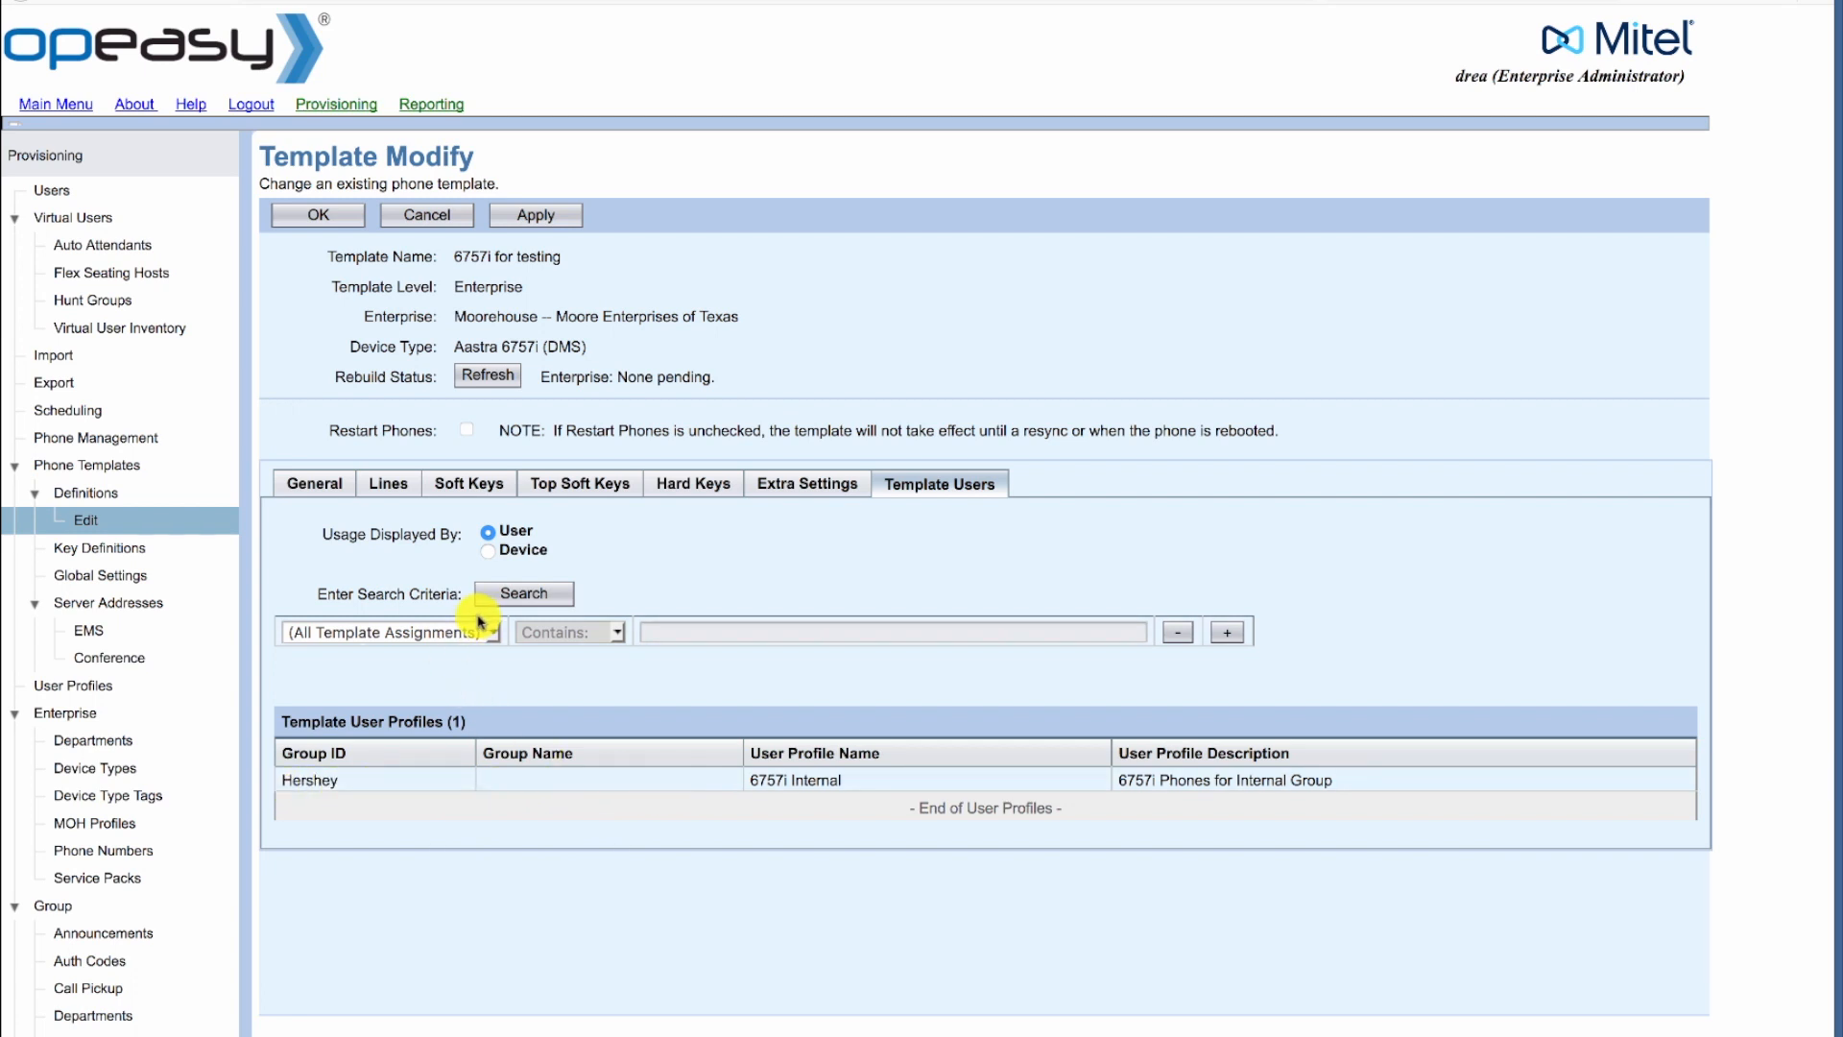
pyautogui.click(505, 603)
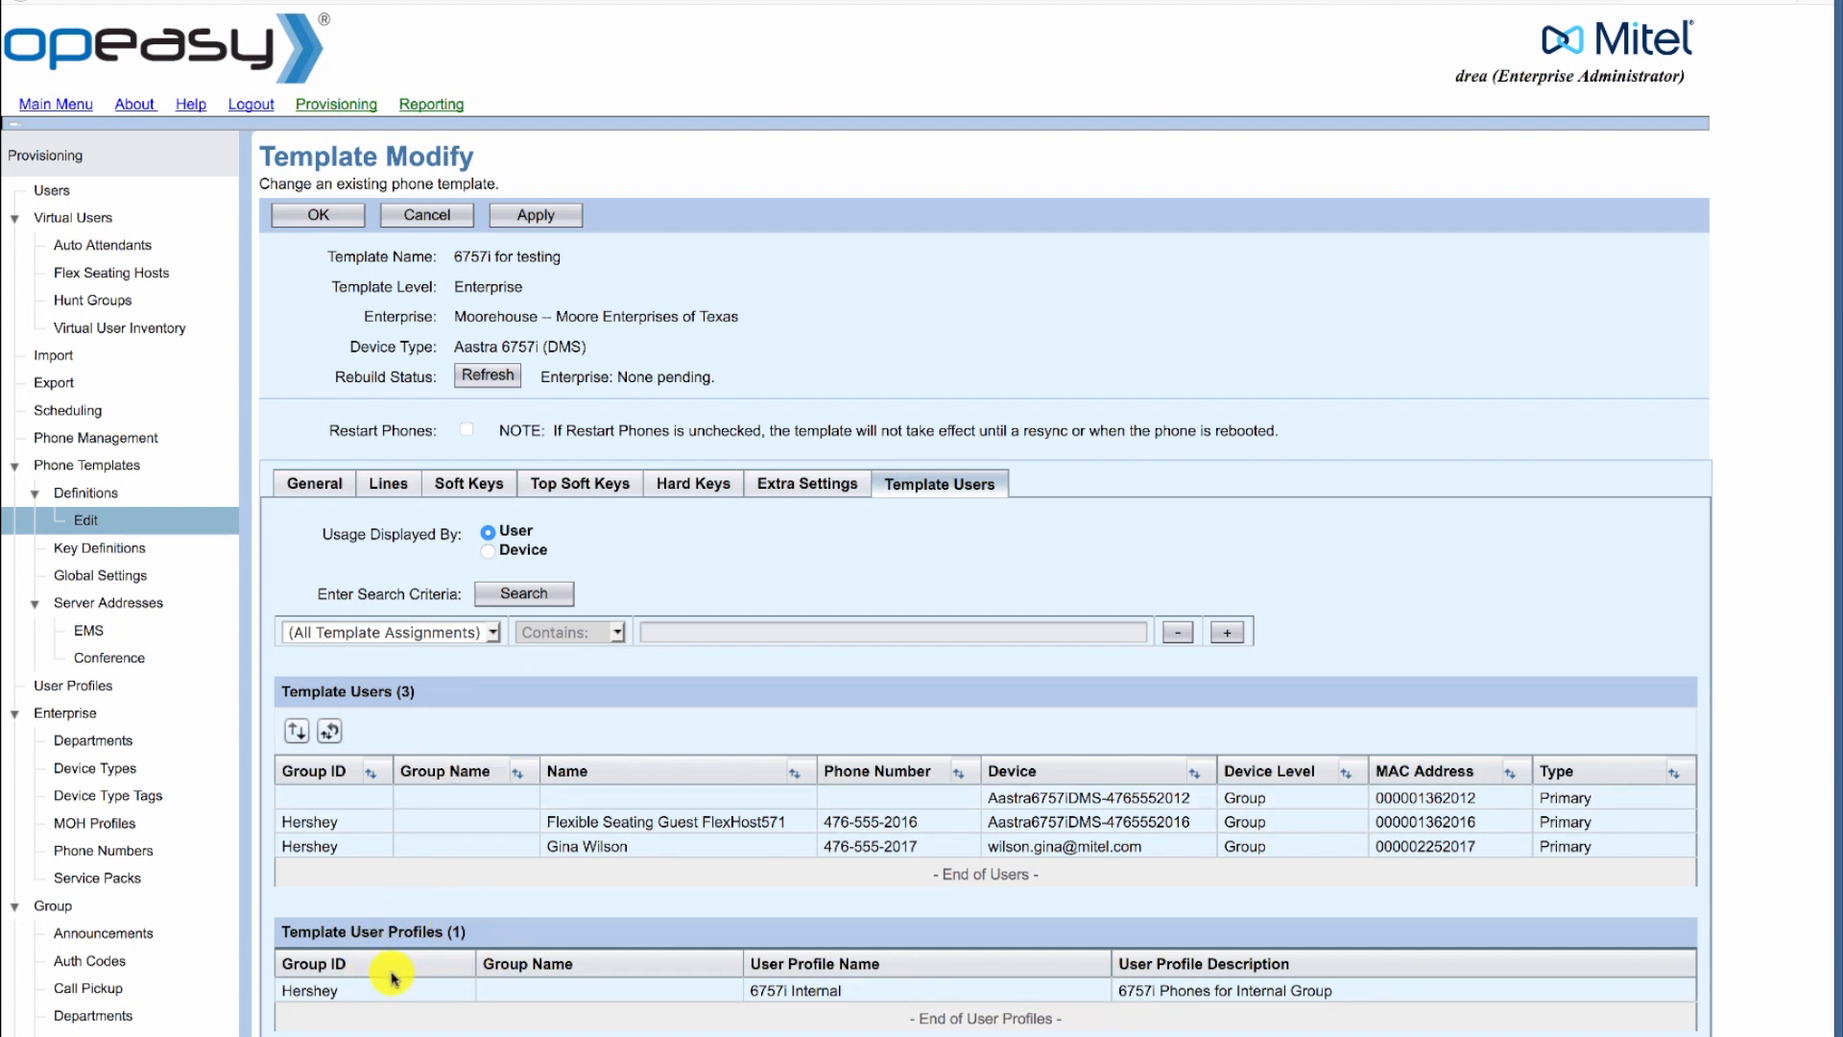
# Step: Map phone lines 3 and 4 to Clearspan Position 2, then save the template and rebuild its configuration files
pyautogui.click(394, 490)
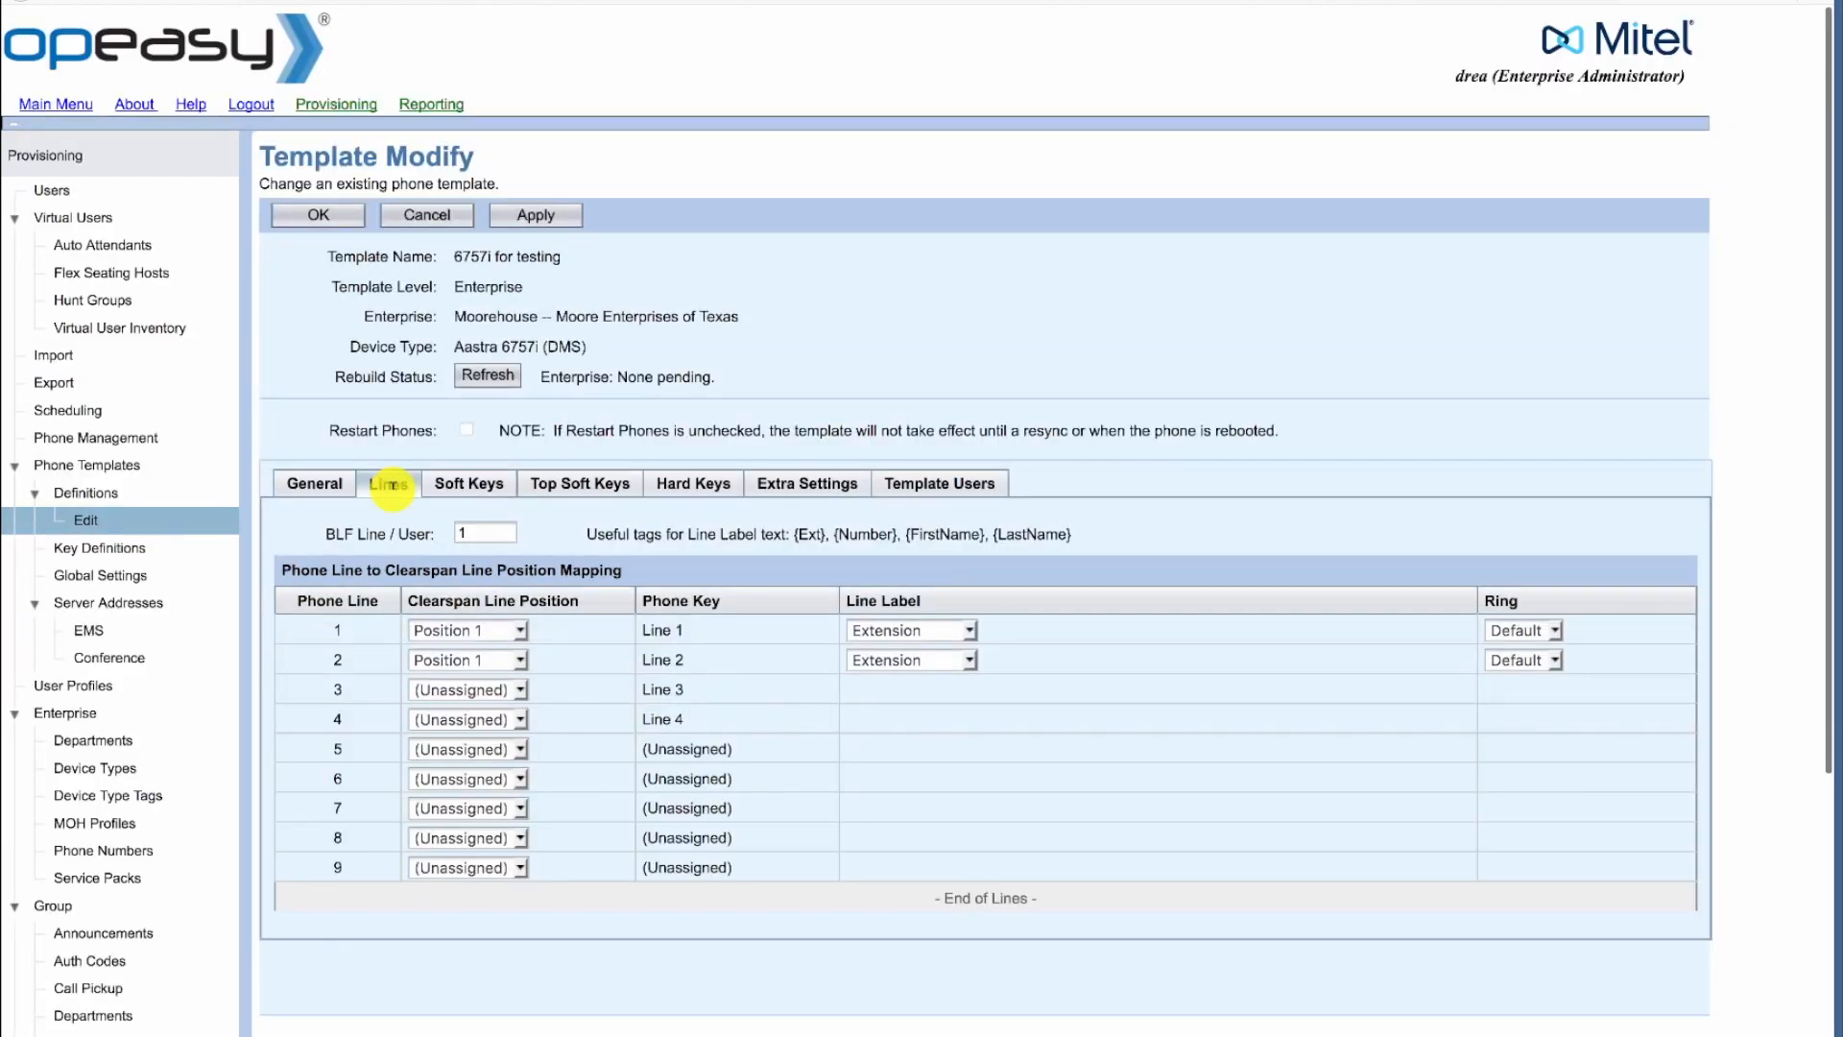
pyautogui.click(442, 690)
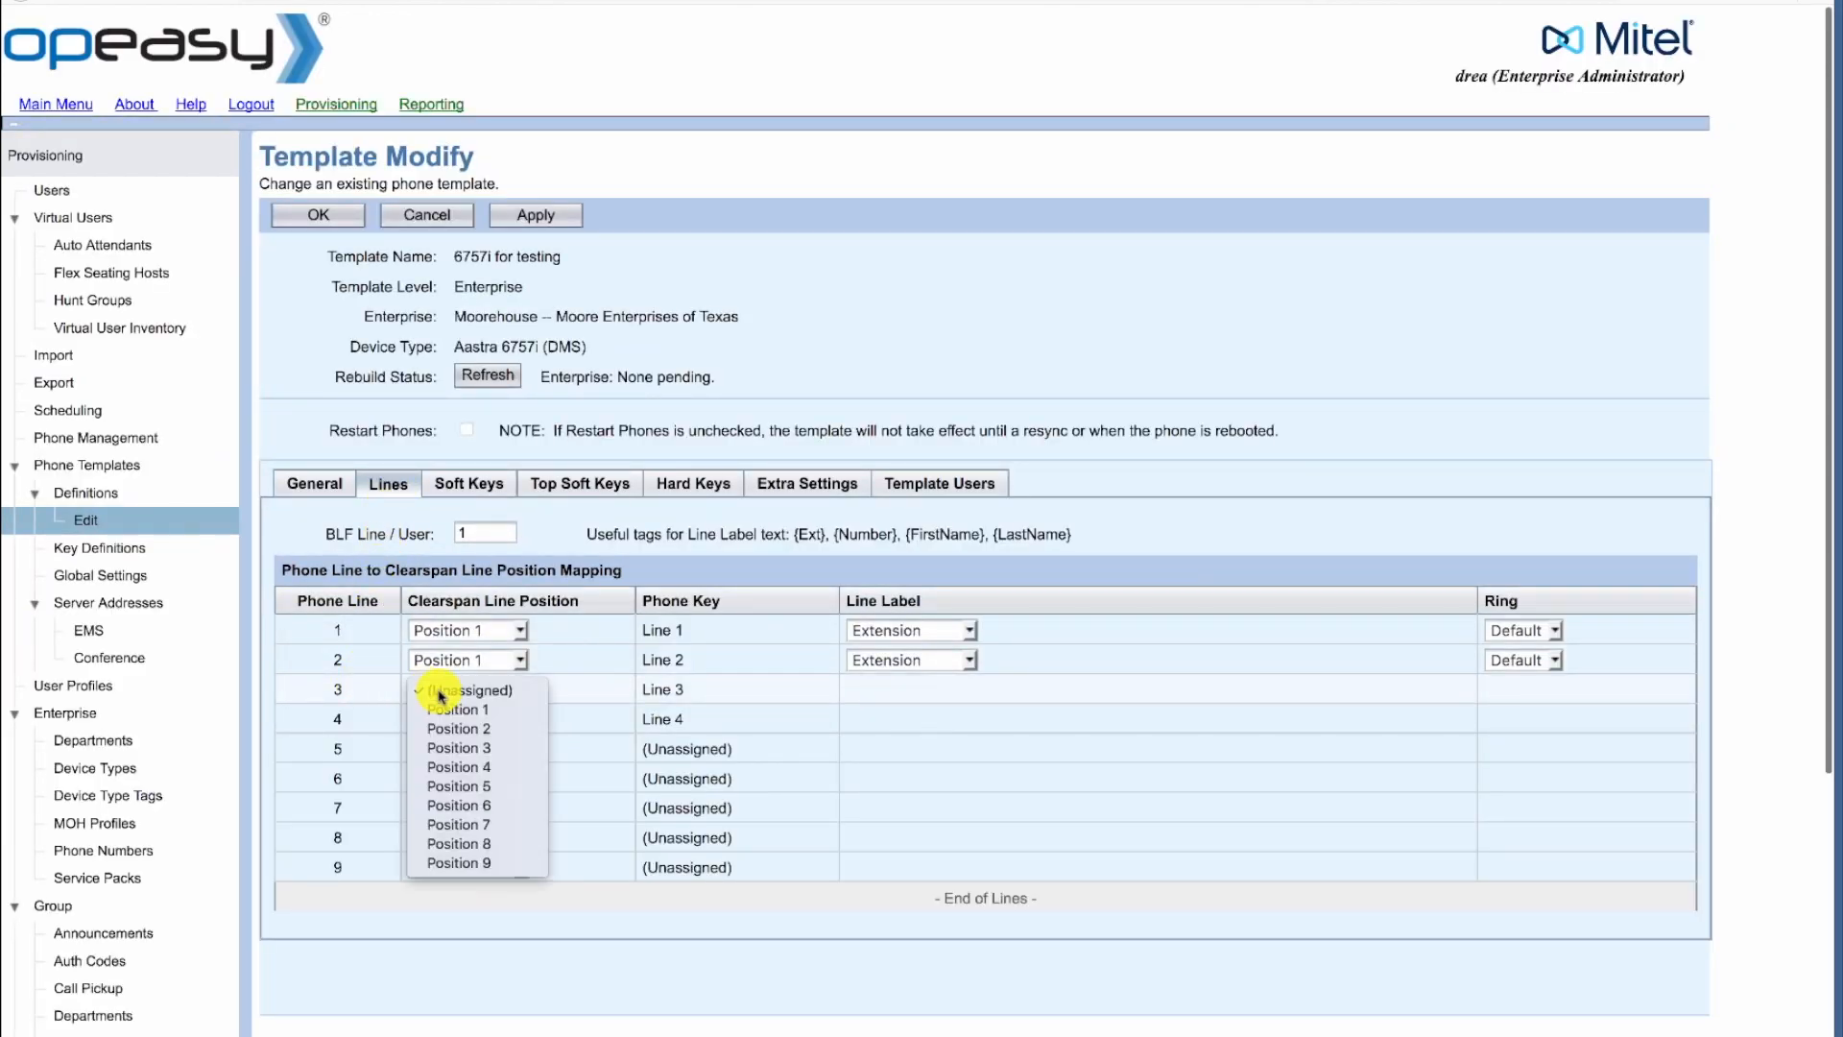
pyautogui.click(446, 729)
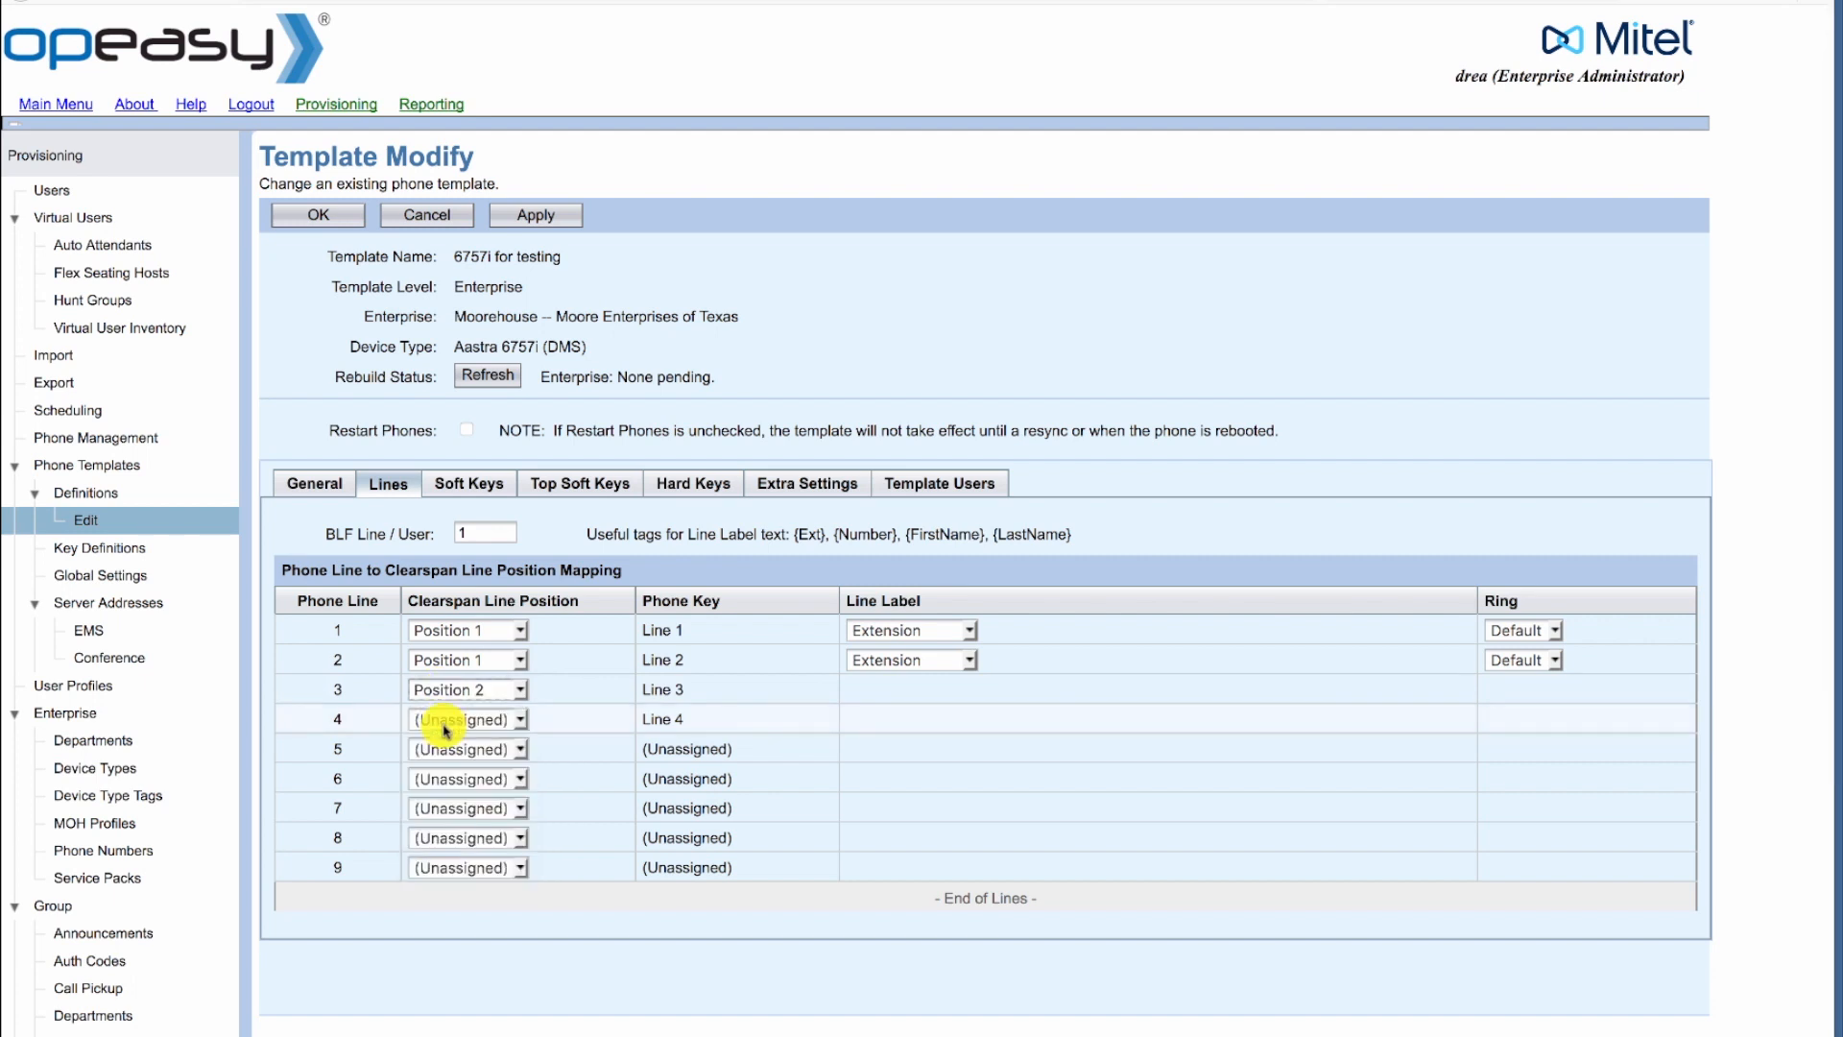
pyautogui.click(445, 729)
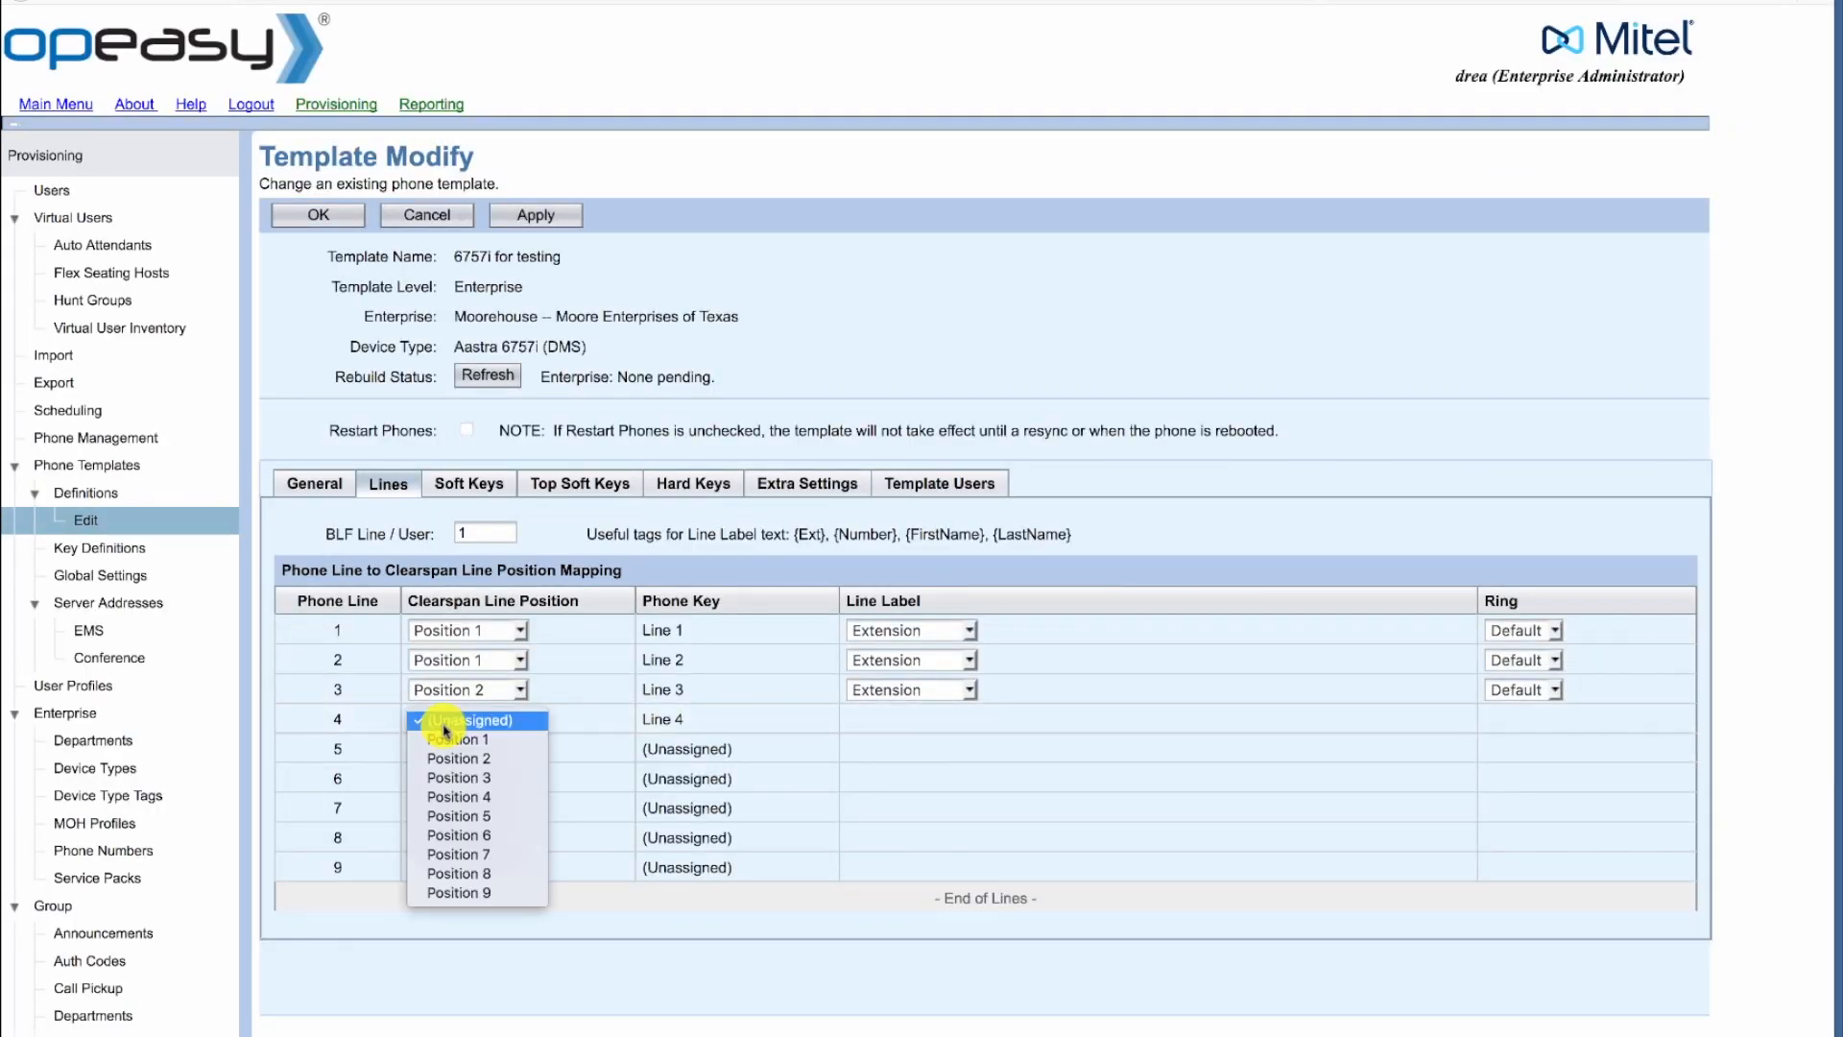
pyautogui.click(446, 759)
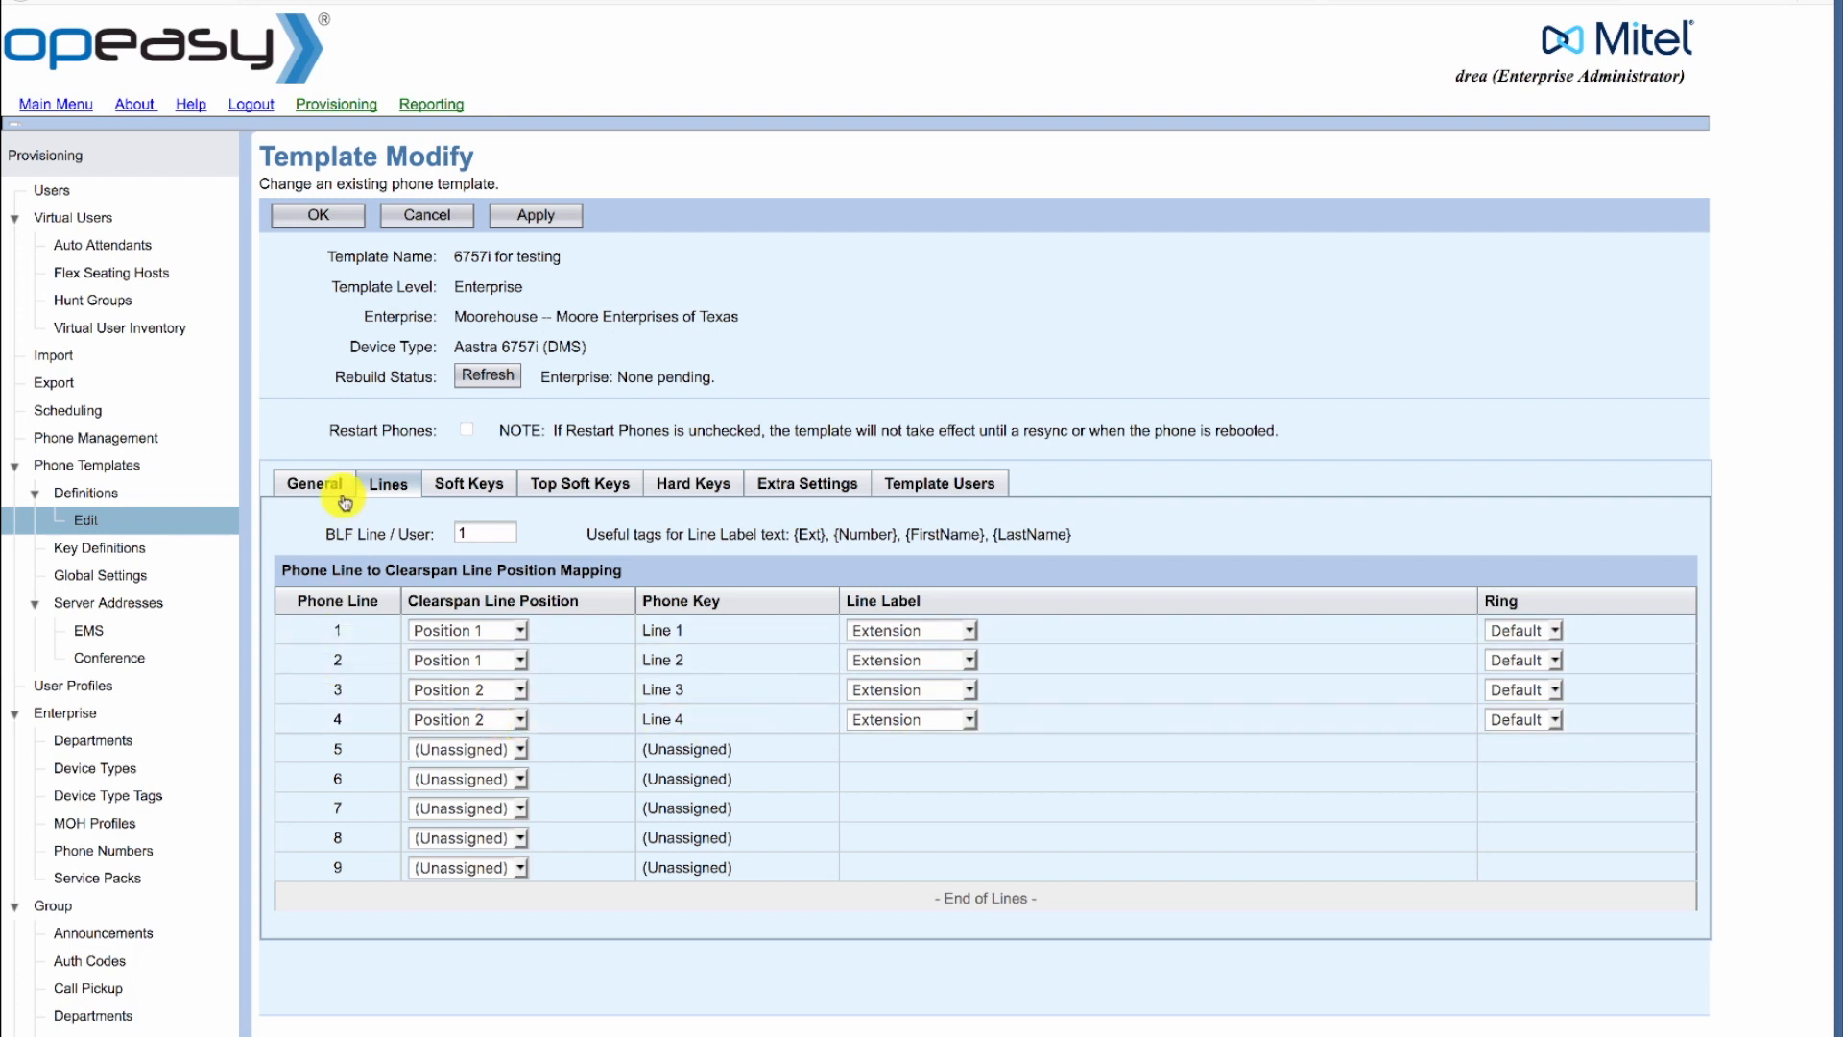
pyautogui.click(334, 223)
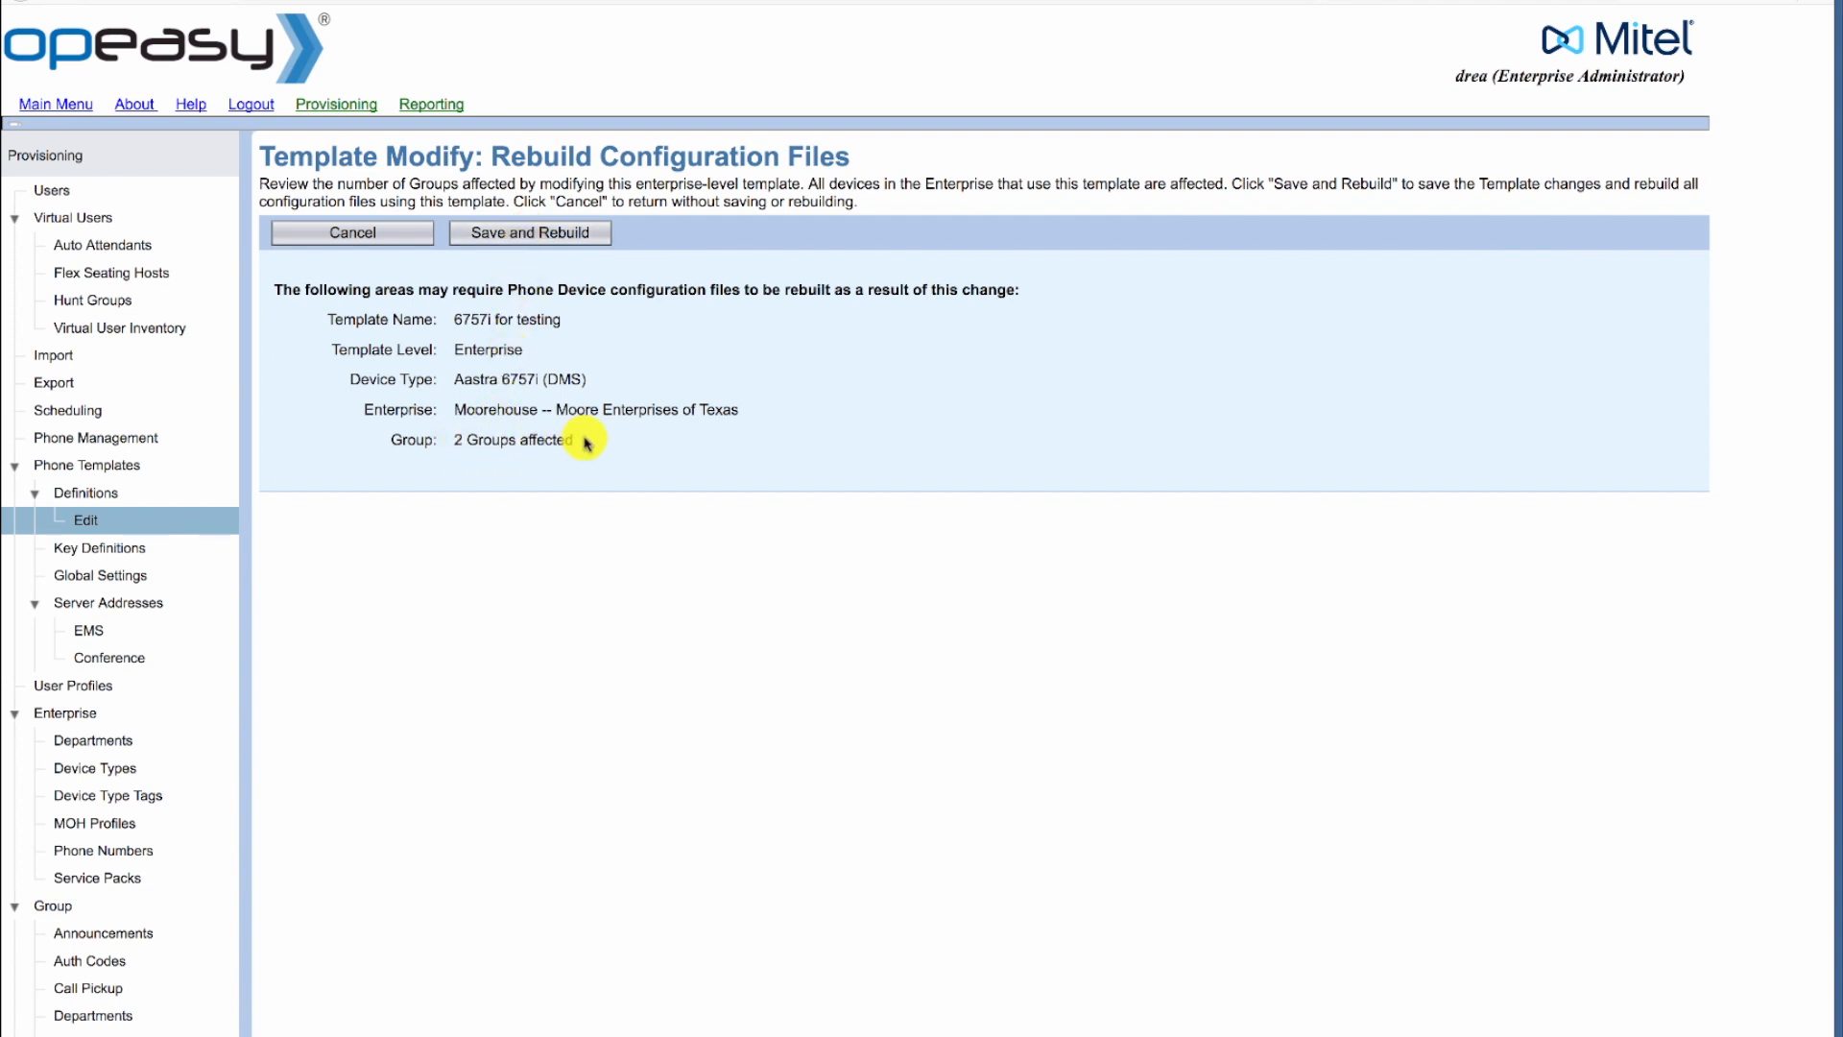
pyautogui.click(506, 236)
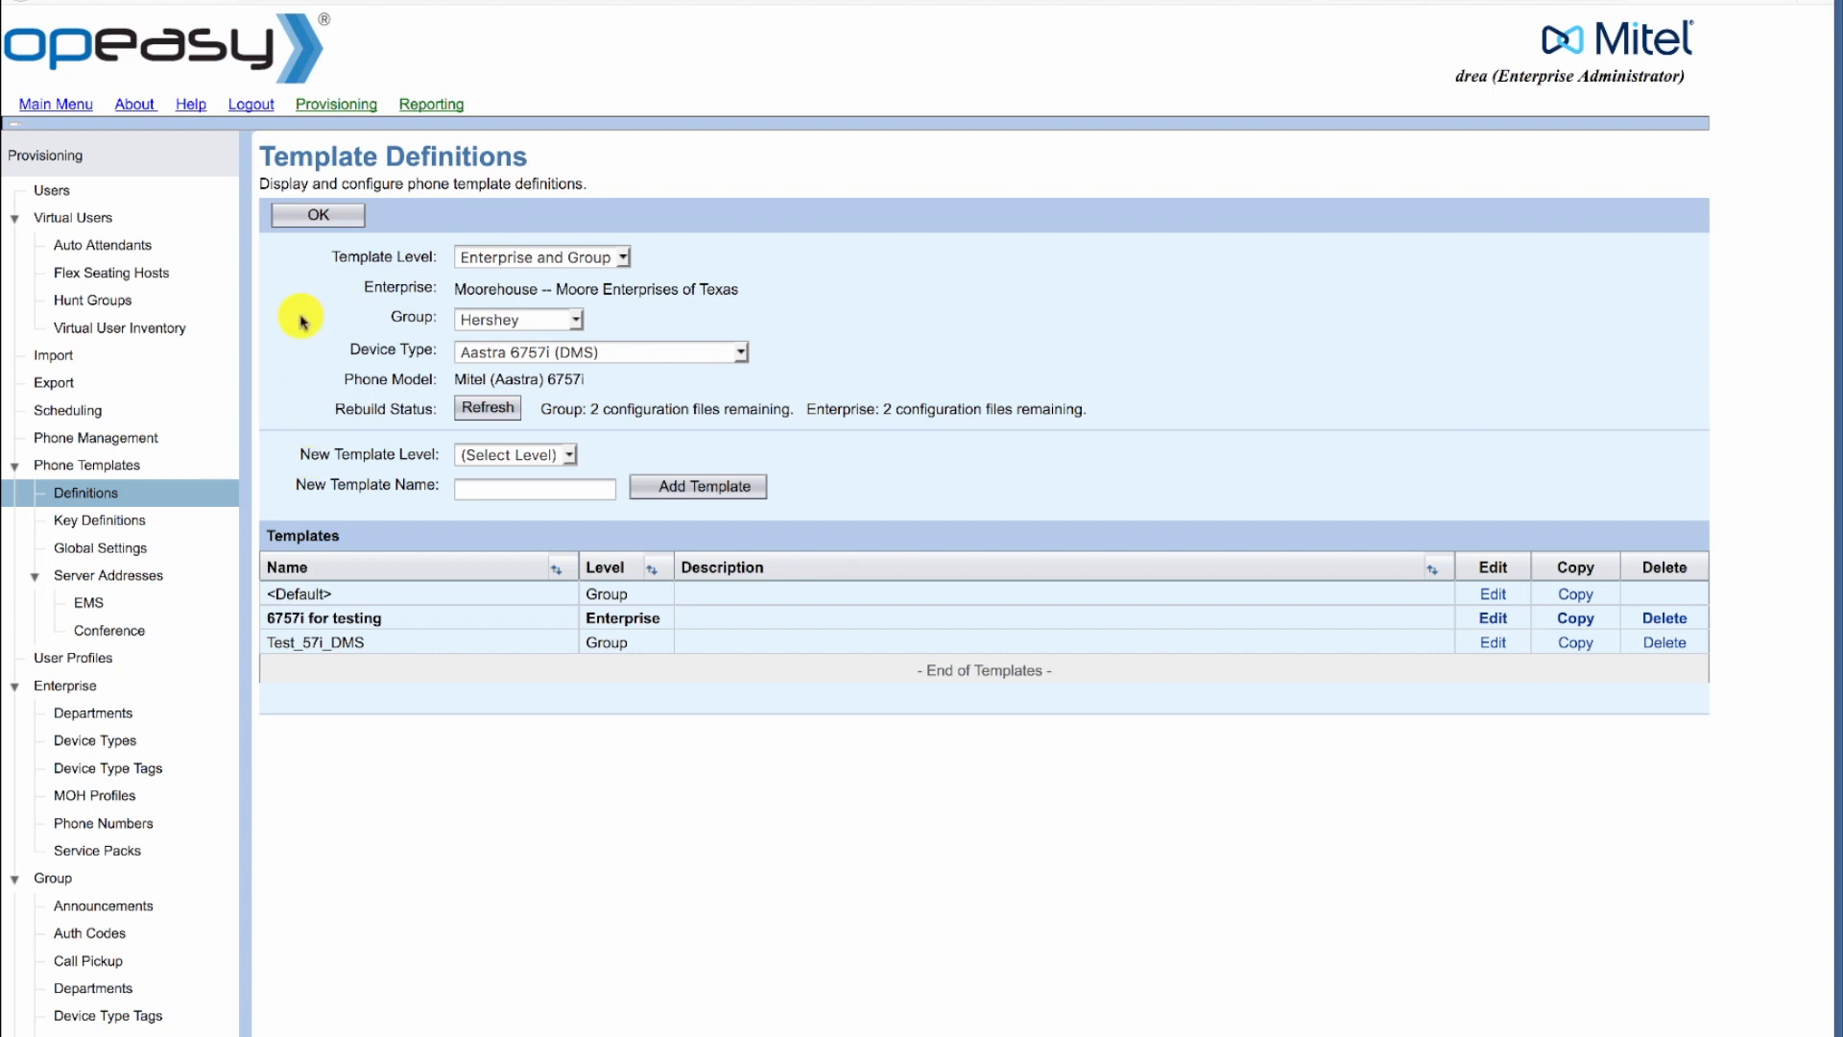
# Step: Search for the phone owner by last name again and open user management for their primary phone device
pyautogui.click(56, 193)
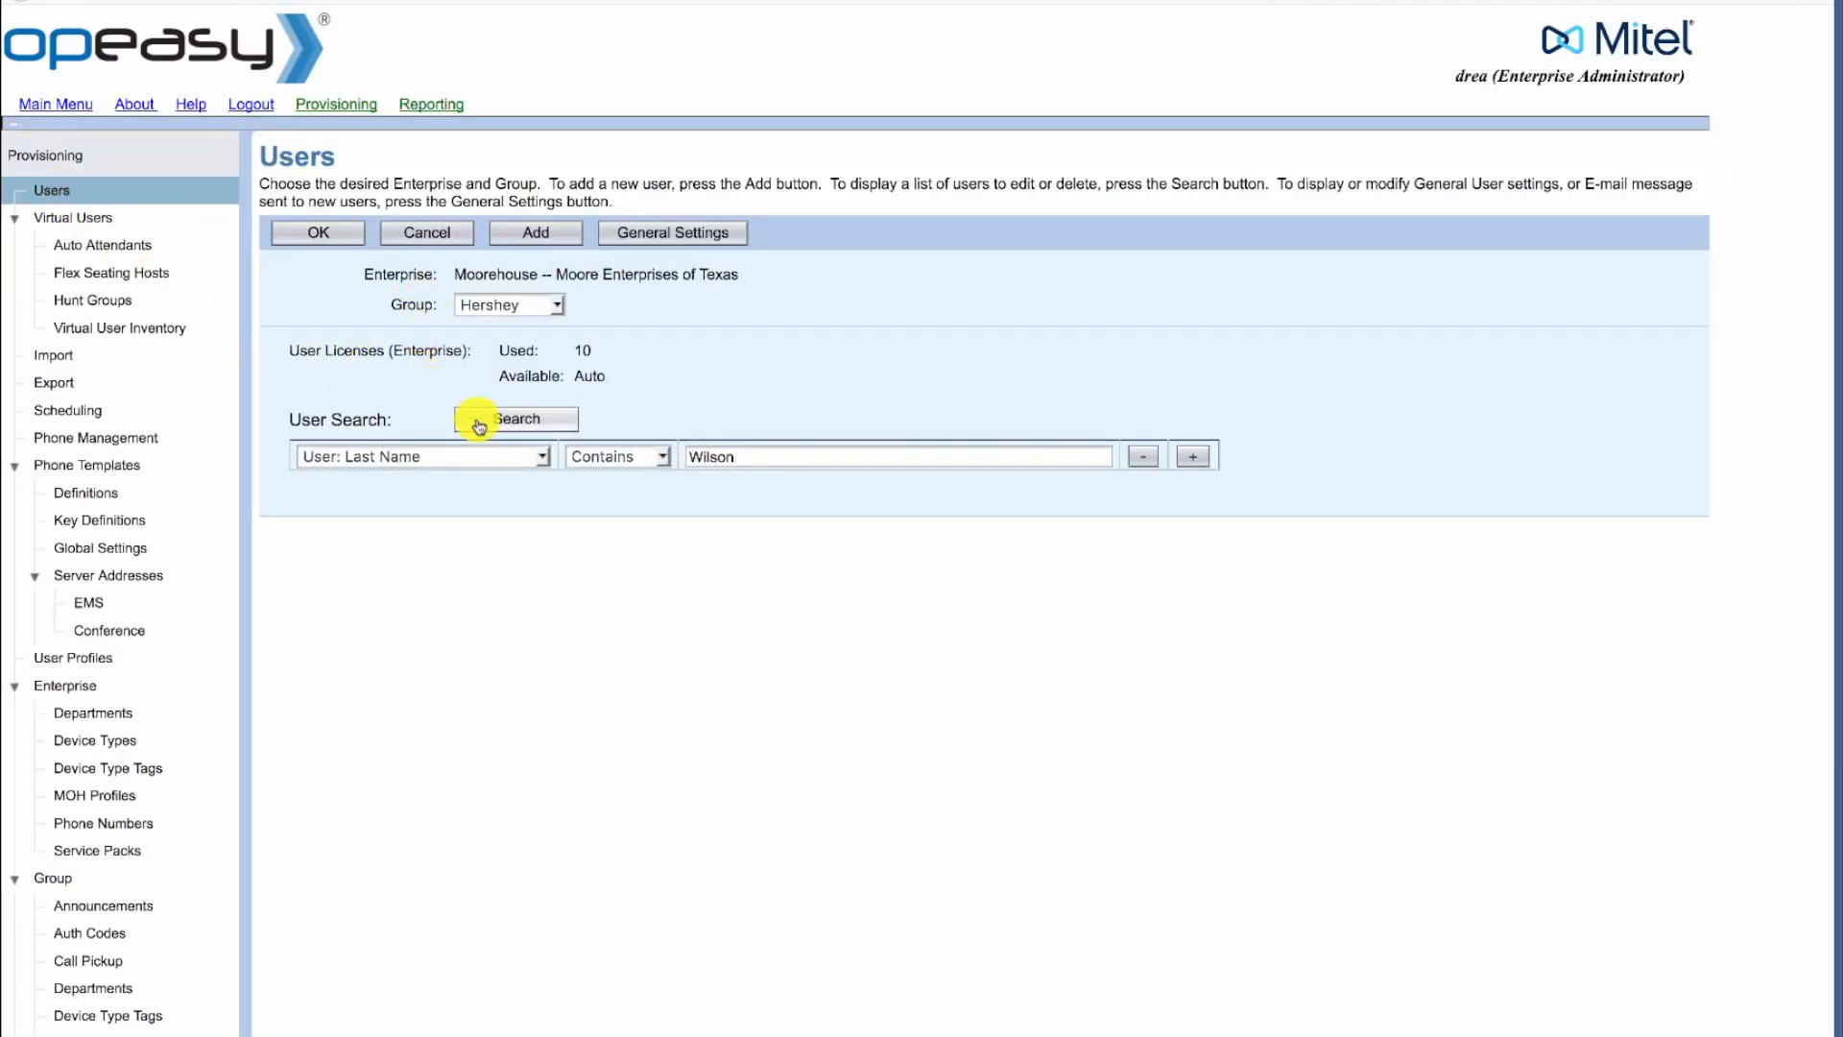
pyautogui.click(519, 422)
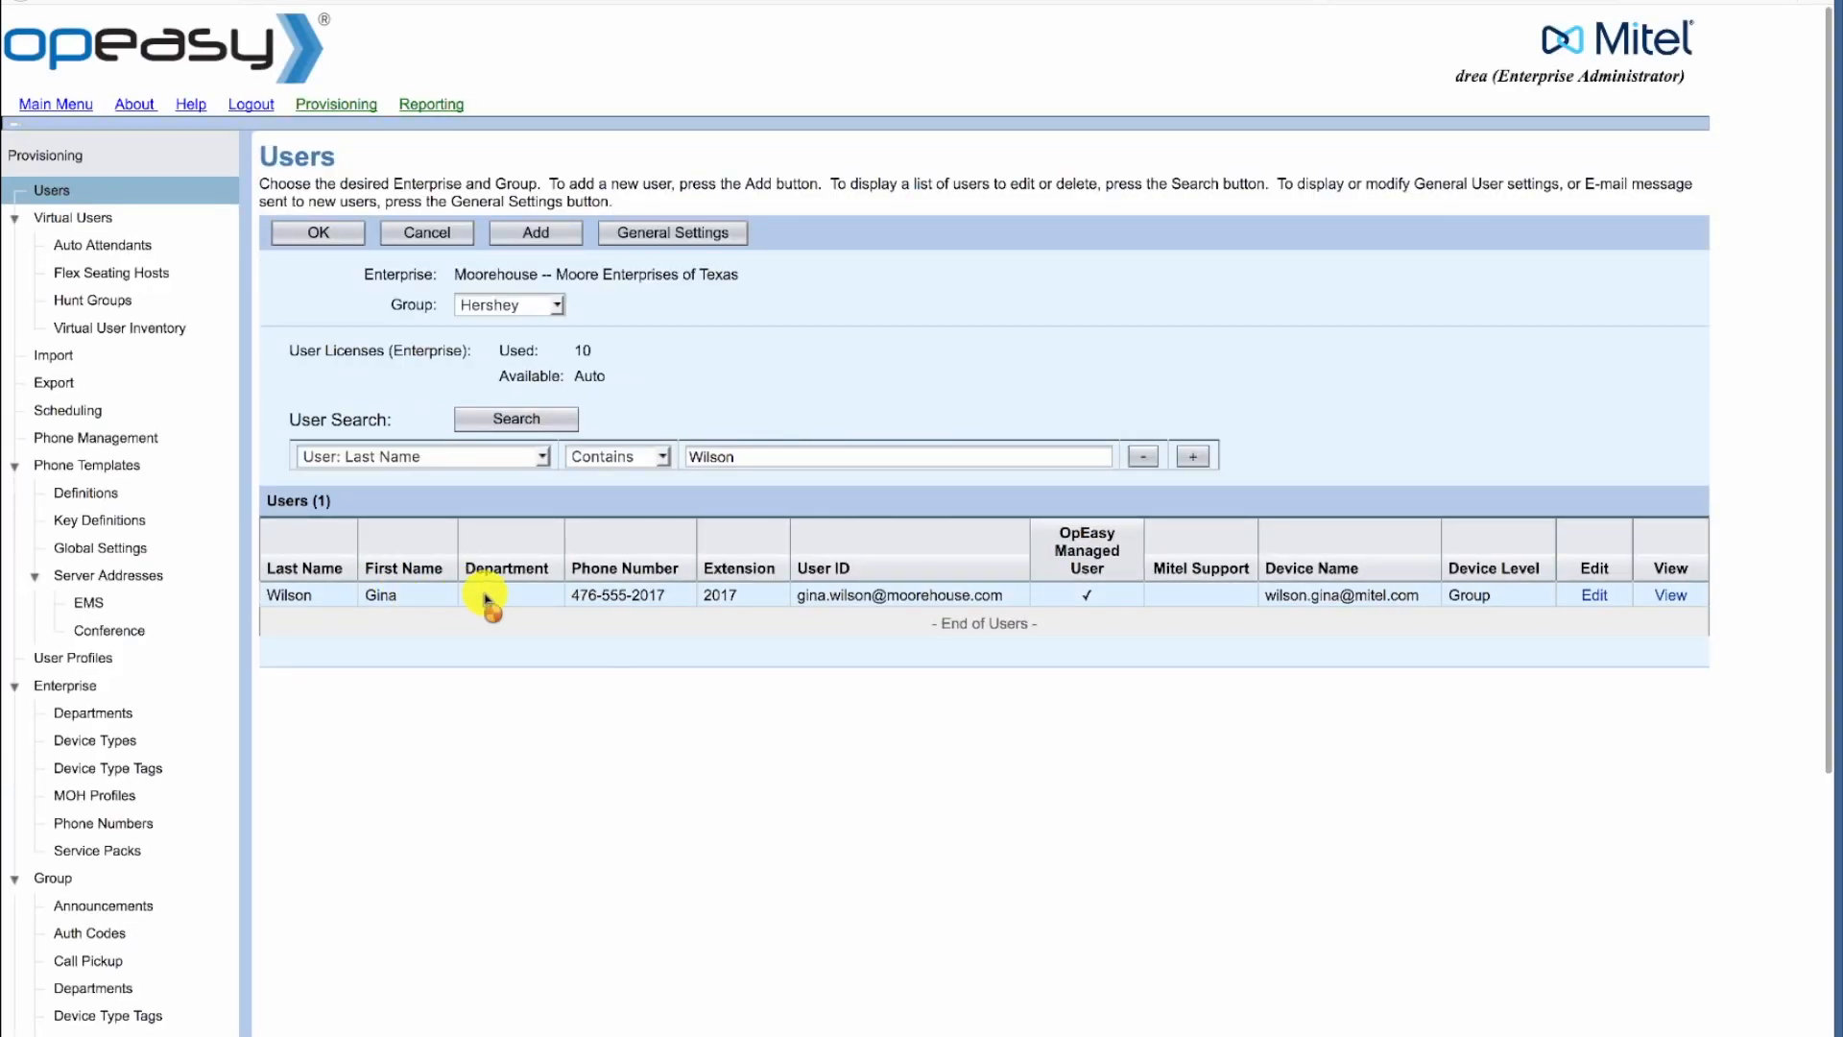
pyautogui.click(487, 596)
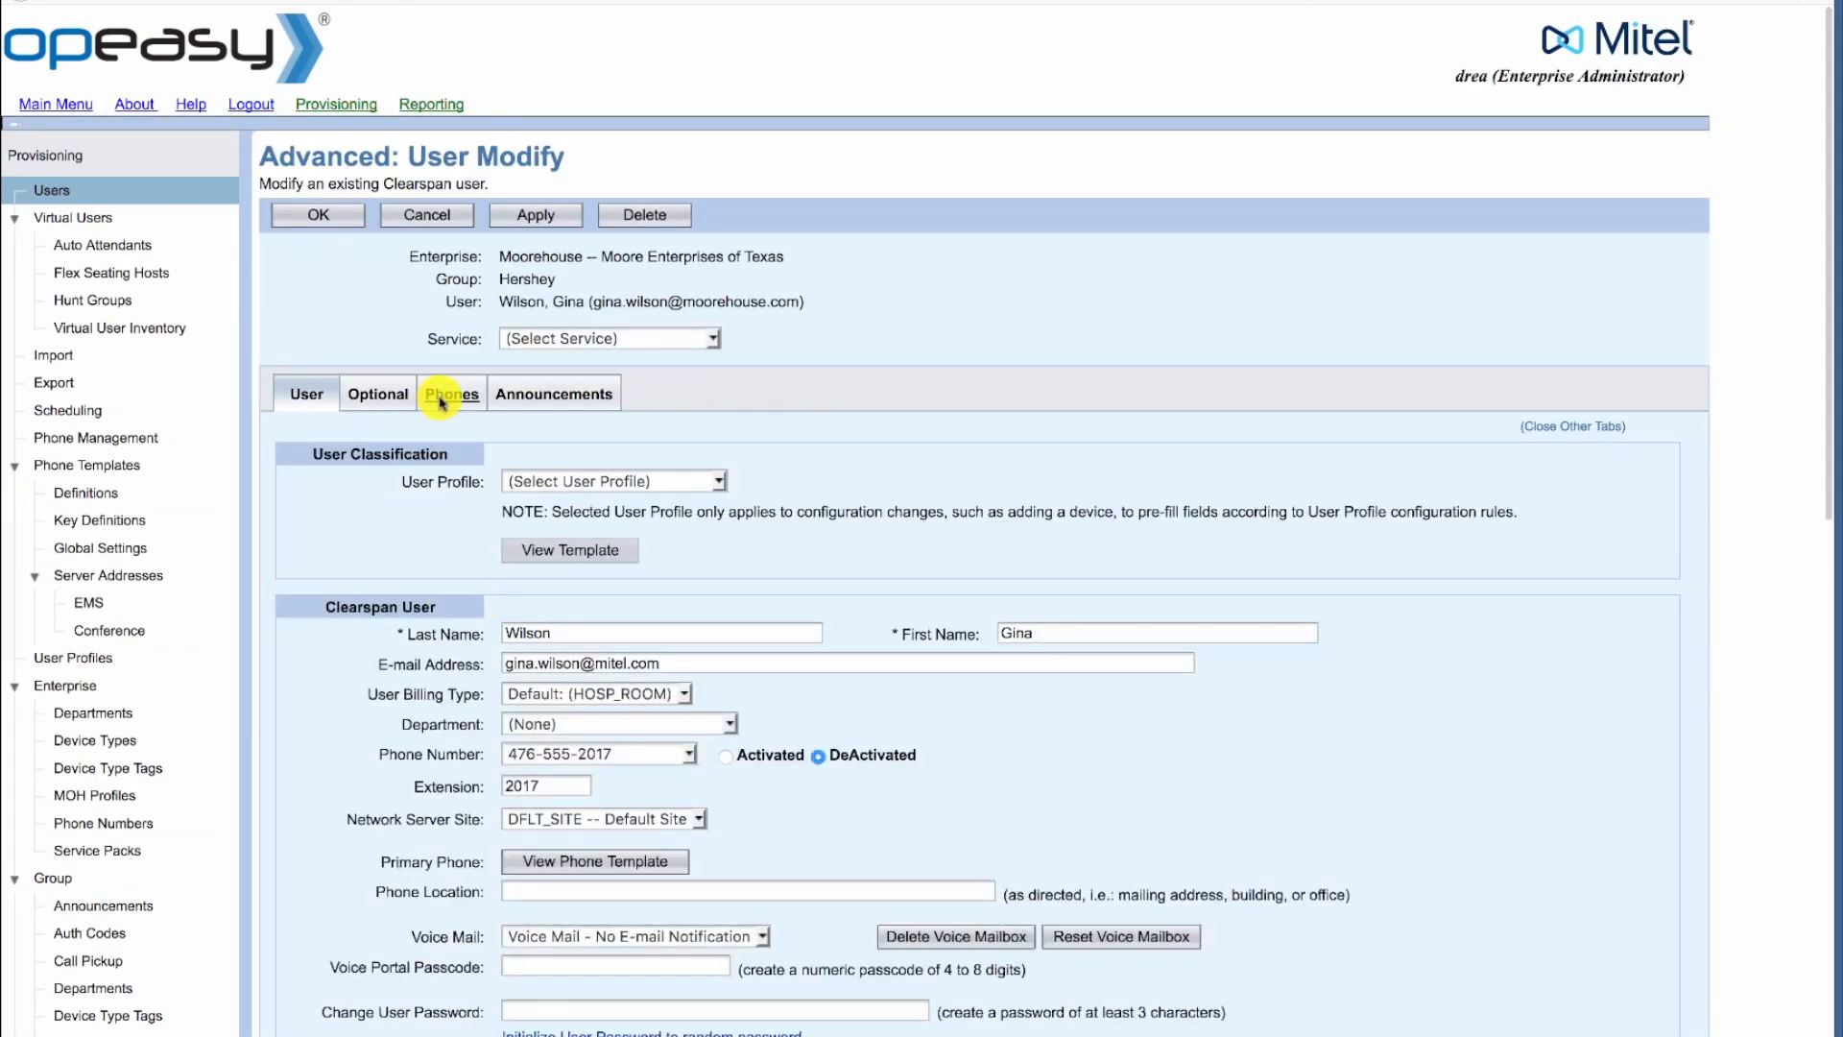
pyautogui.click(441, 403)
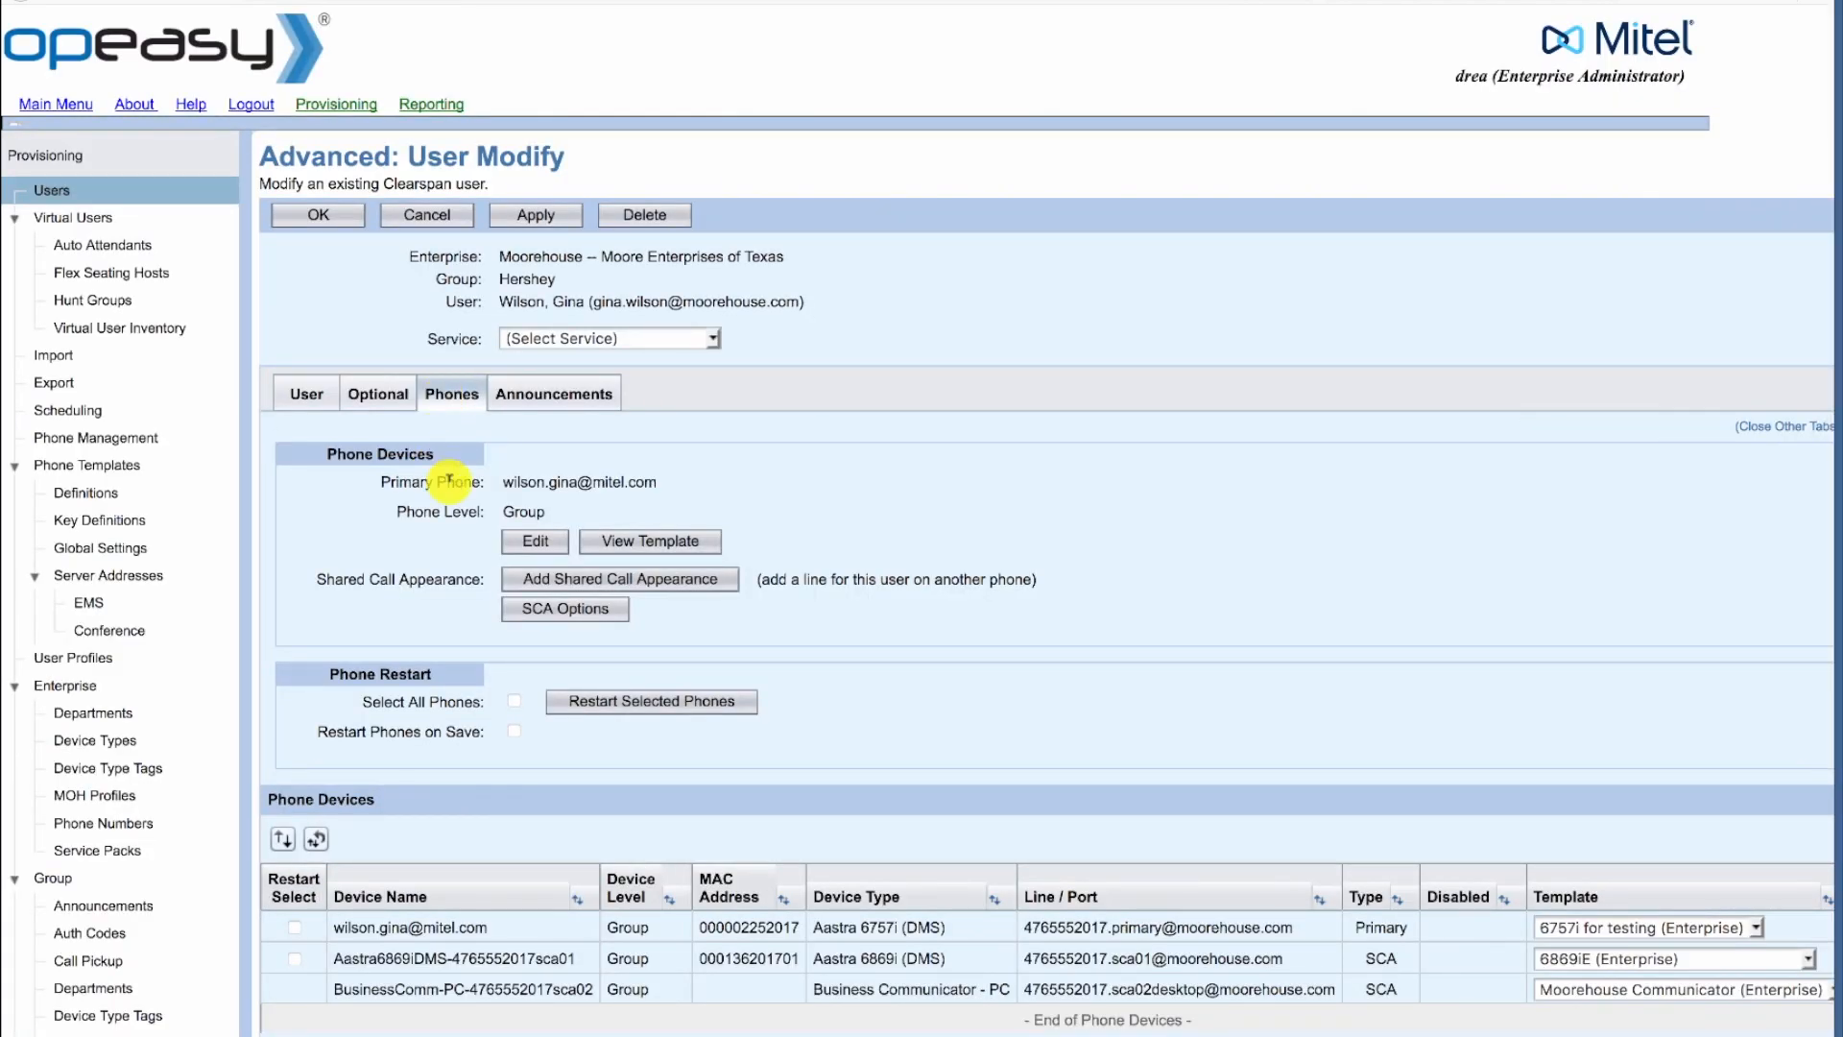
pyautogui.click(541, 543)
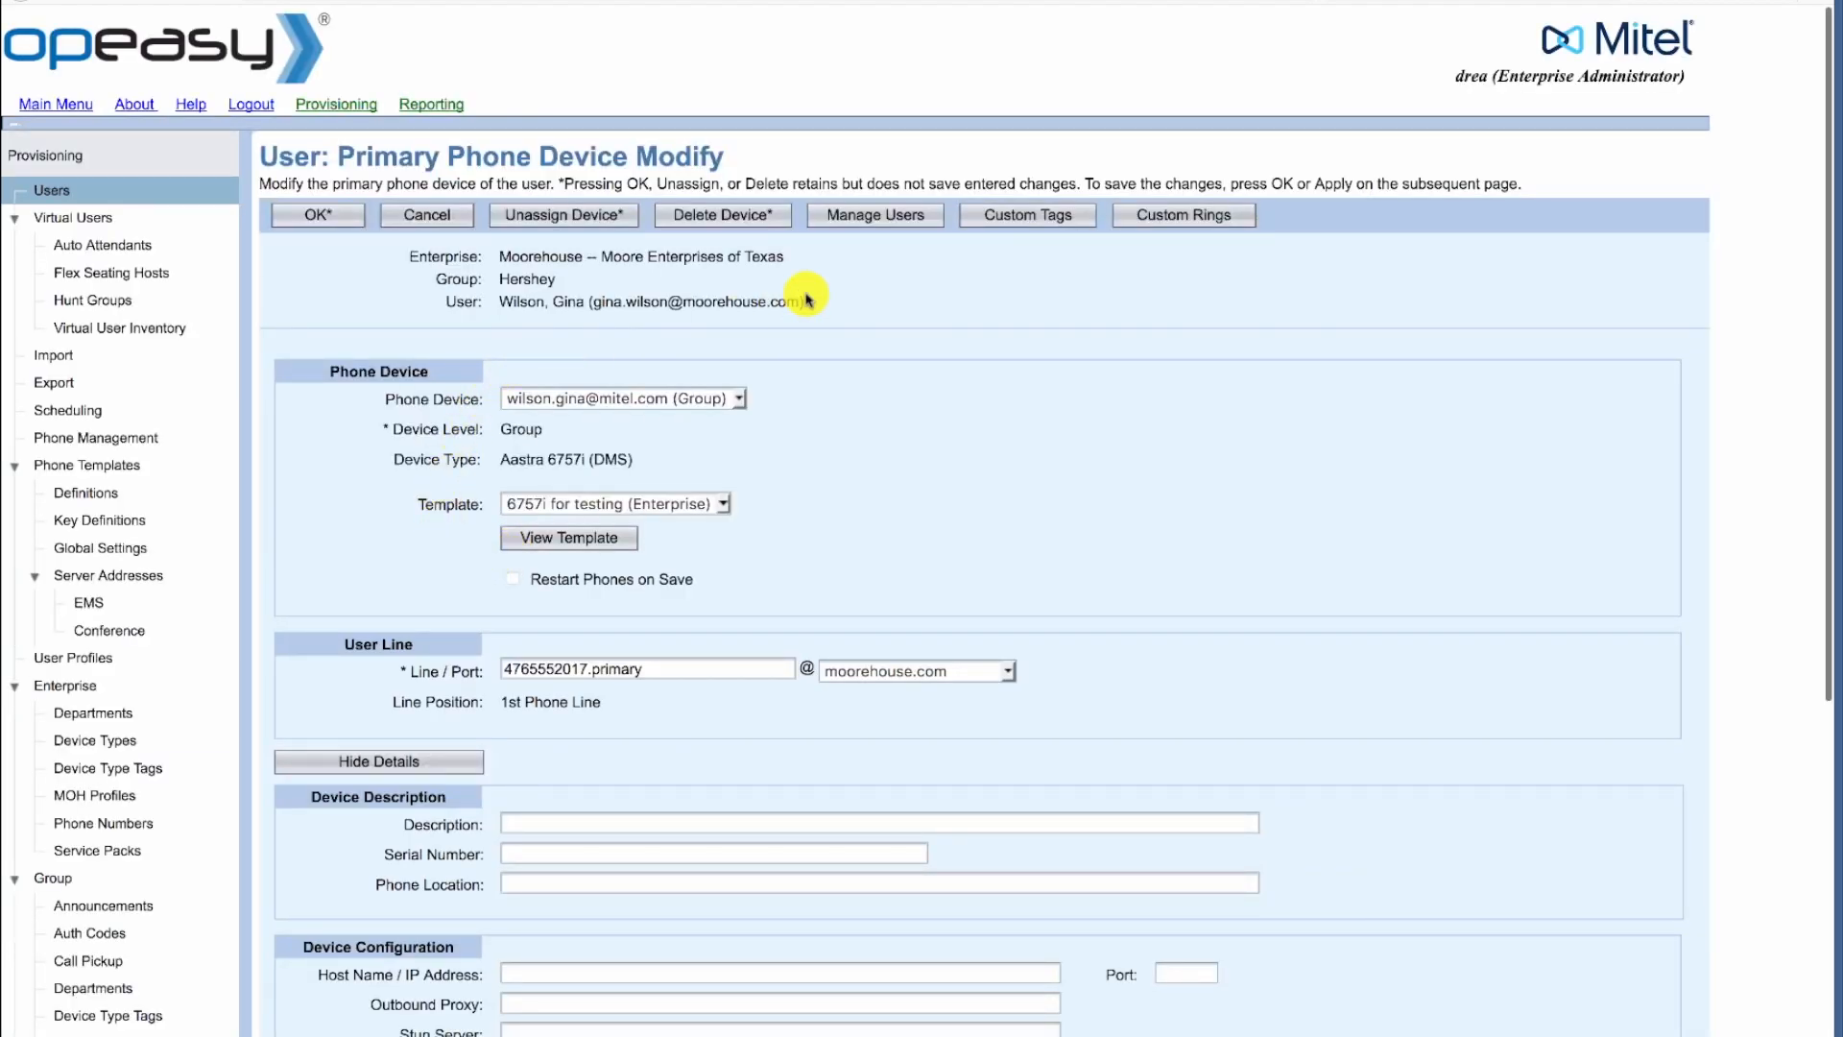
pyautogui.click(874, 221)
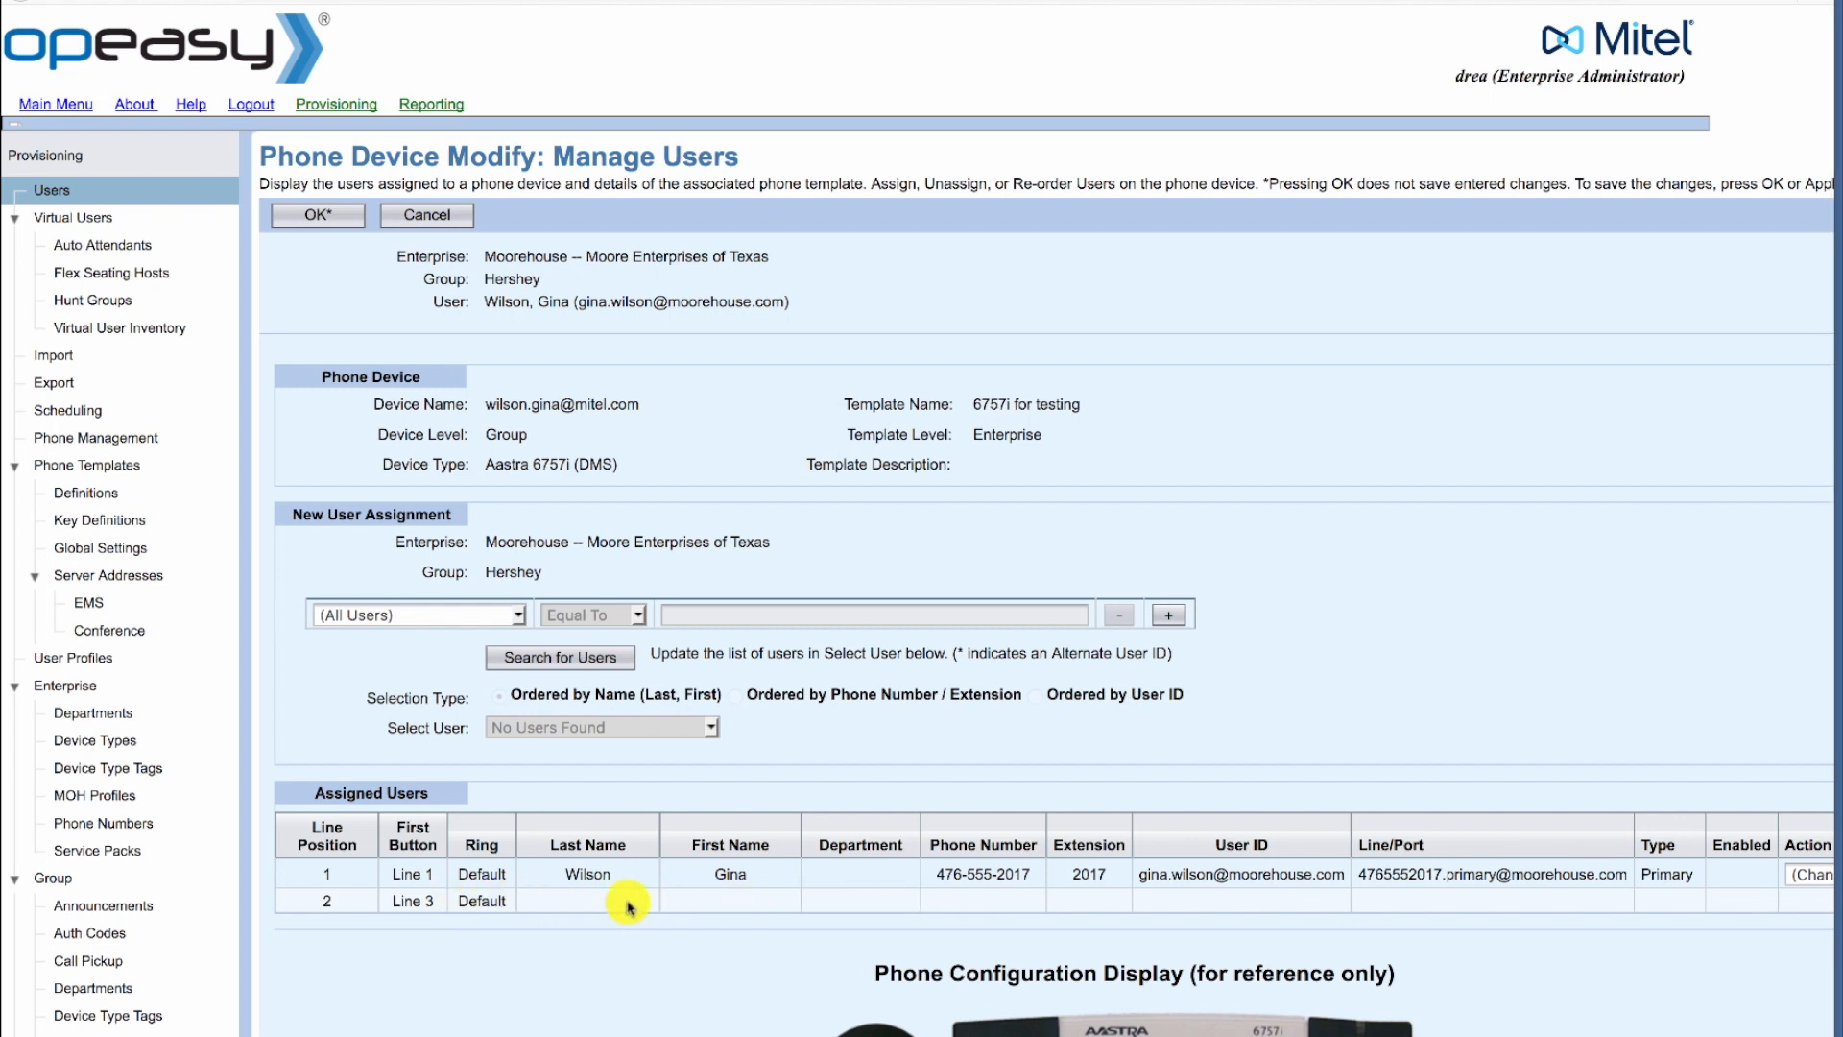
# Step: Search by first name for the second user to assign to the phone, using the Contains condition in the new user assignment
pyautogui.click(359, 617)
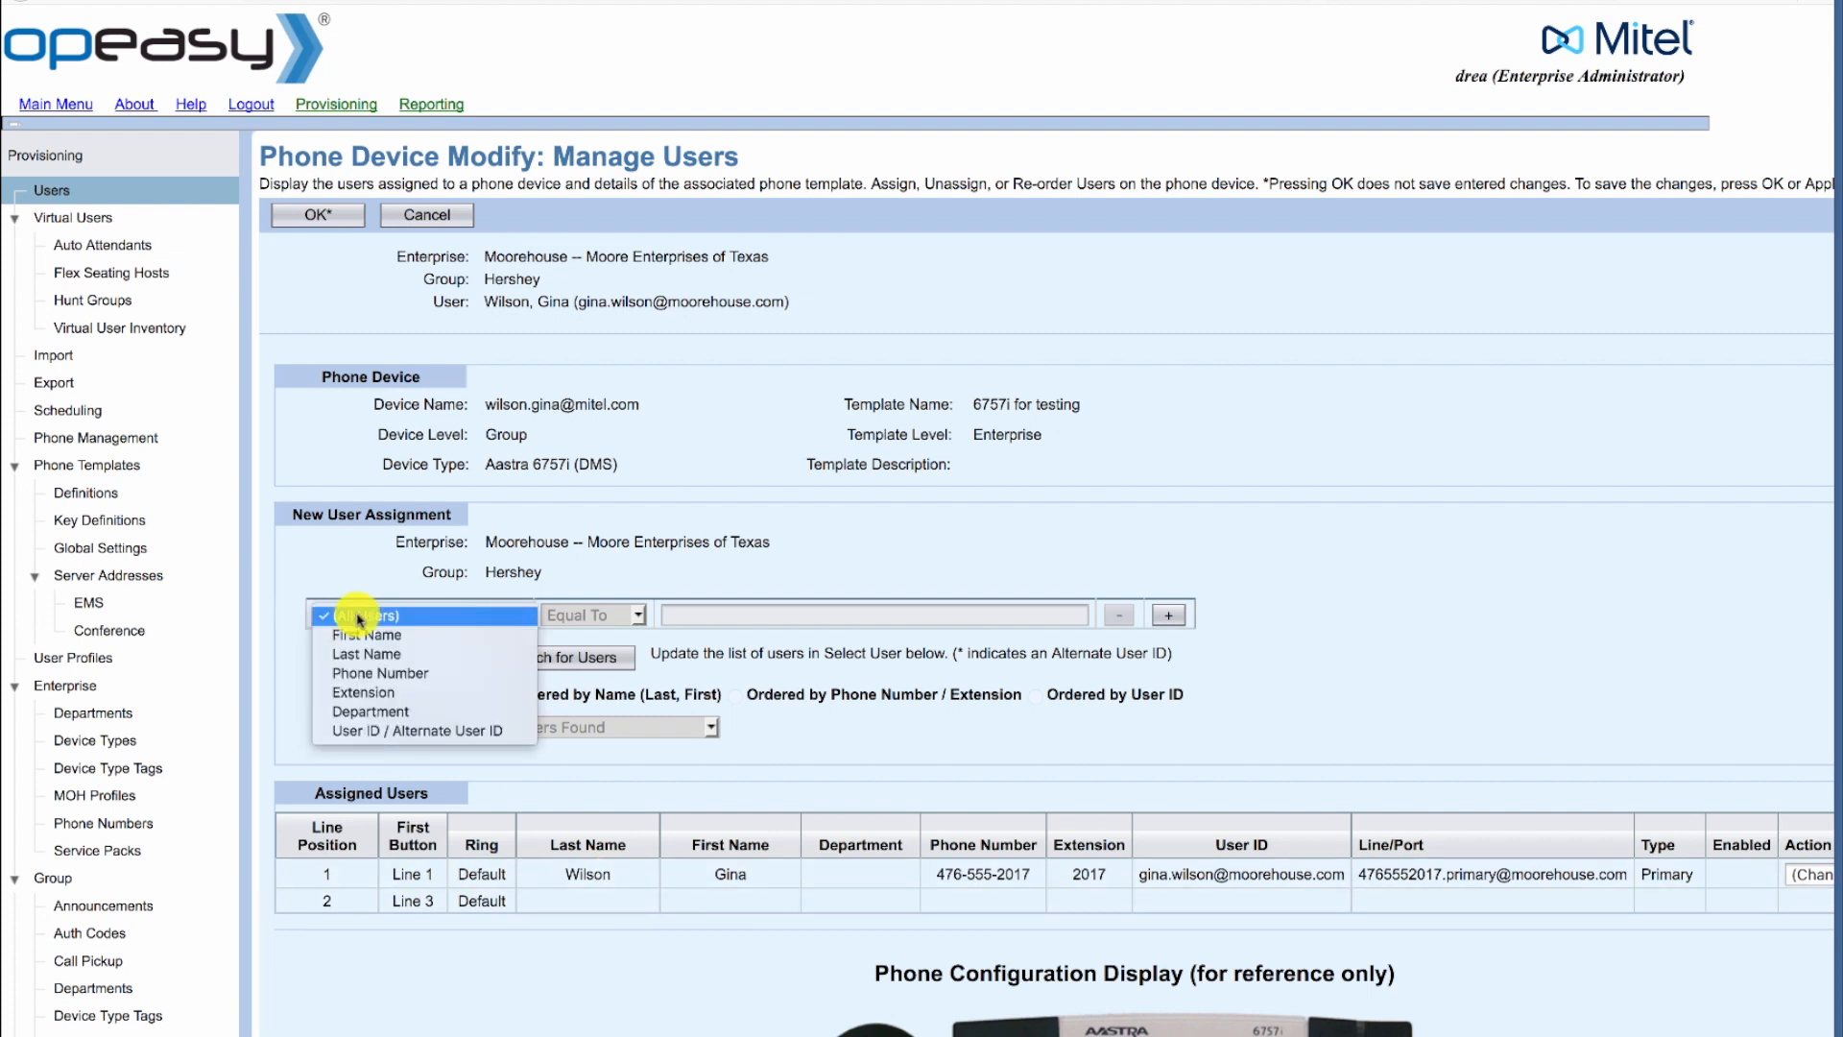
pyautogui.click(356, 635)
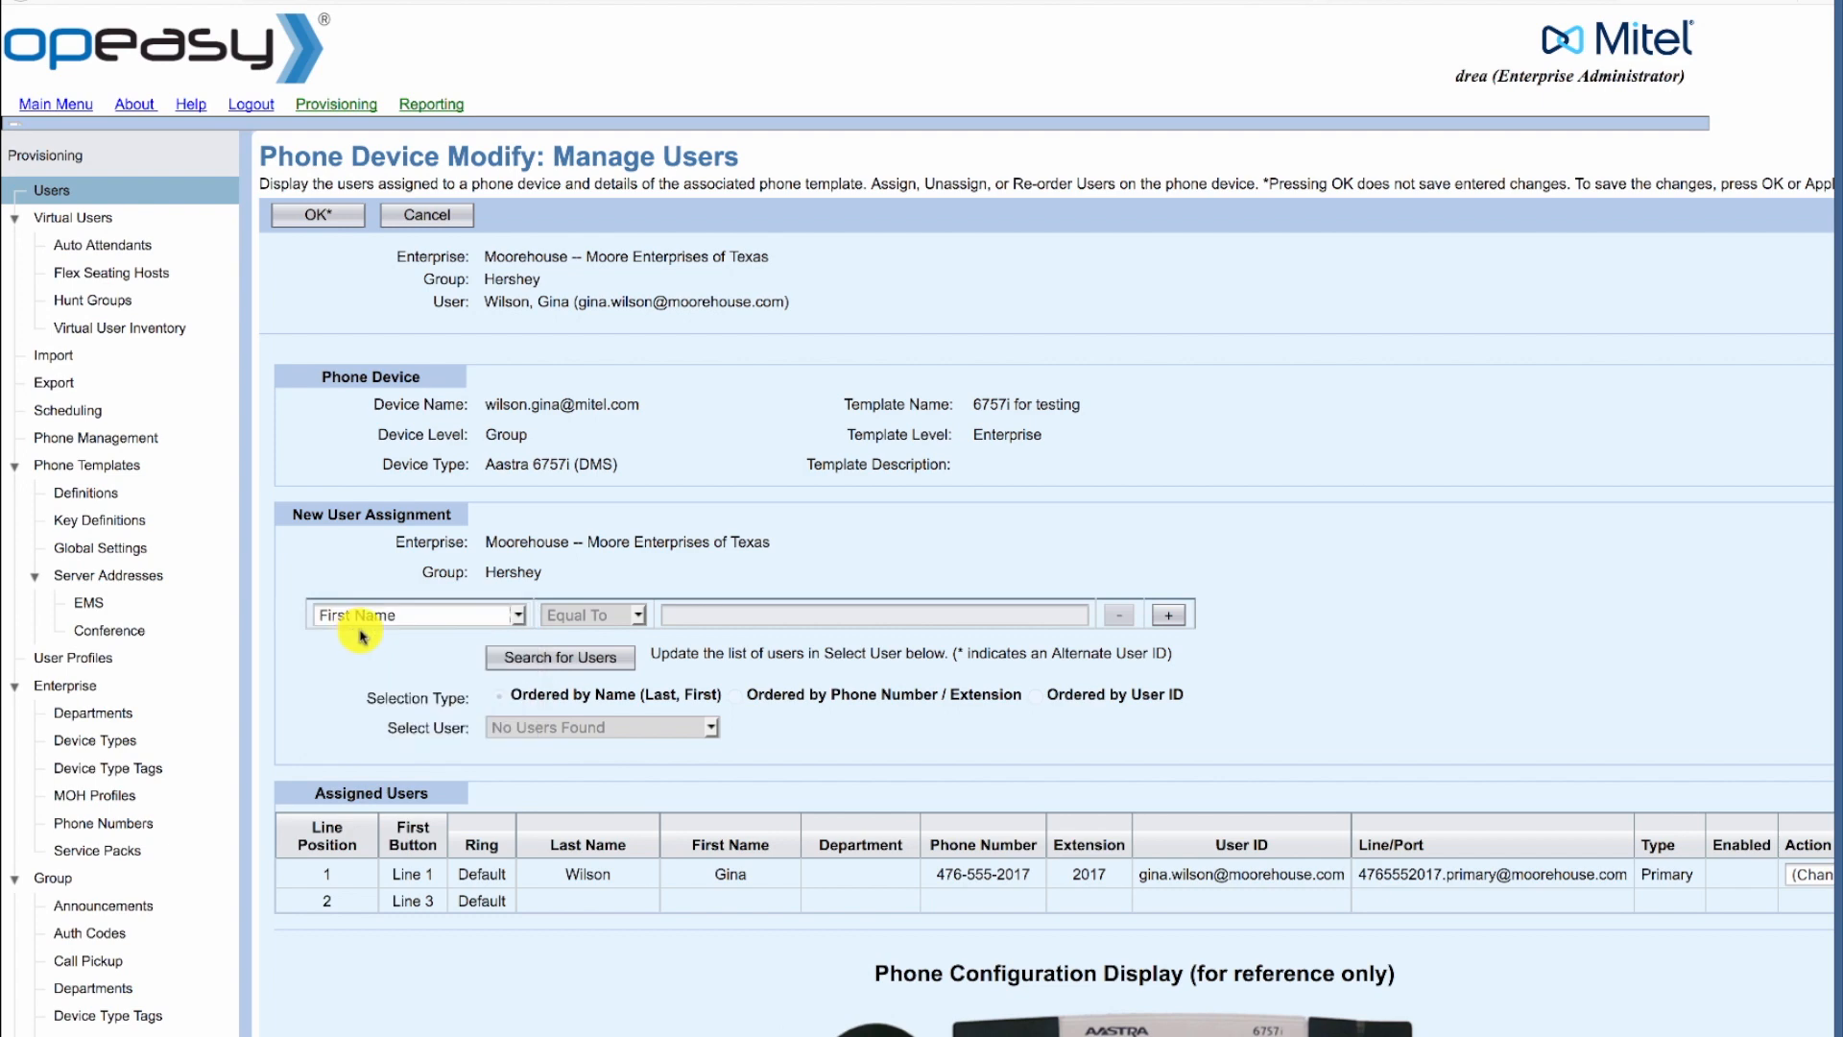
pyautogui.click(714, 611)
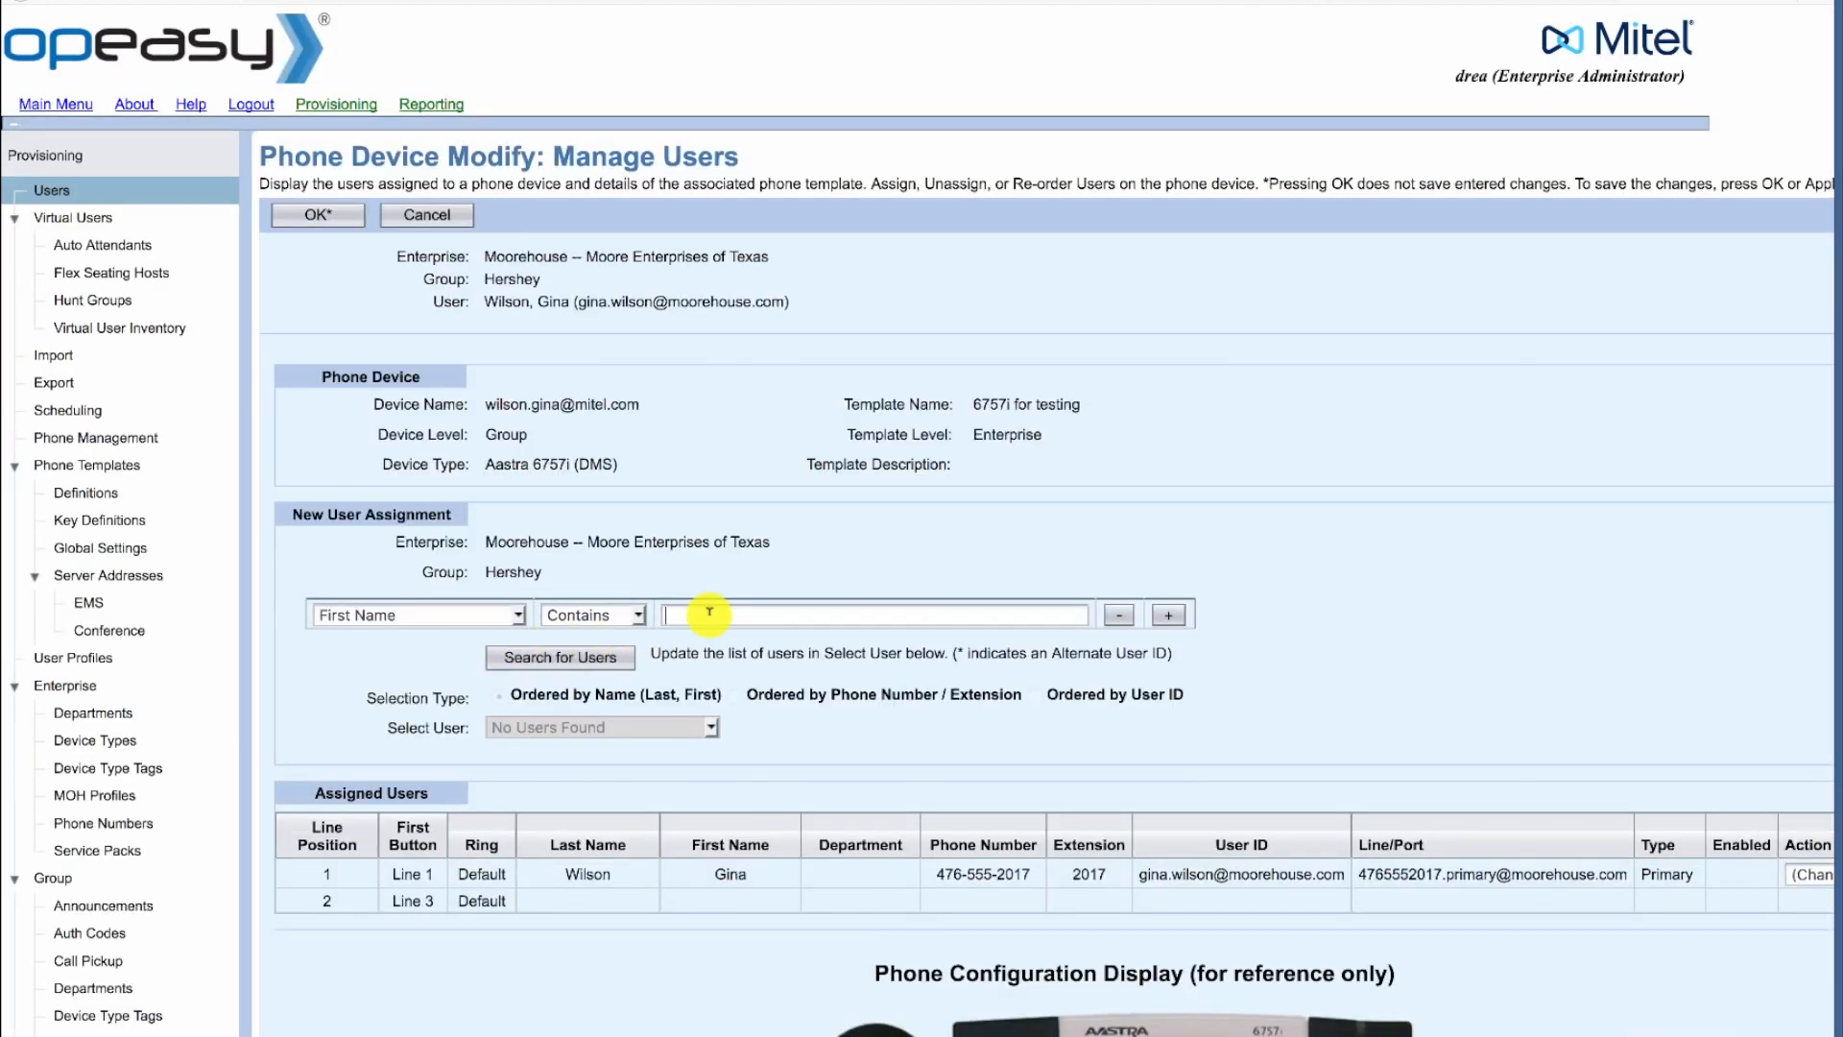
pyautogui.write('Te')
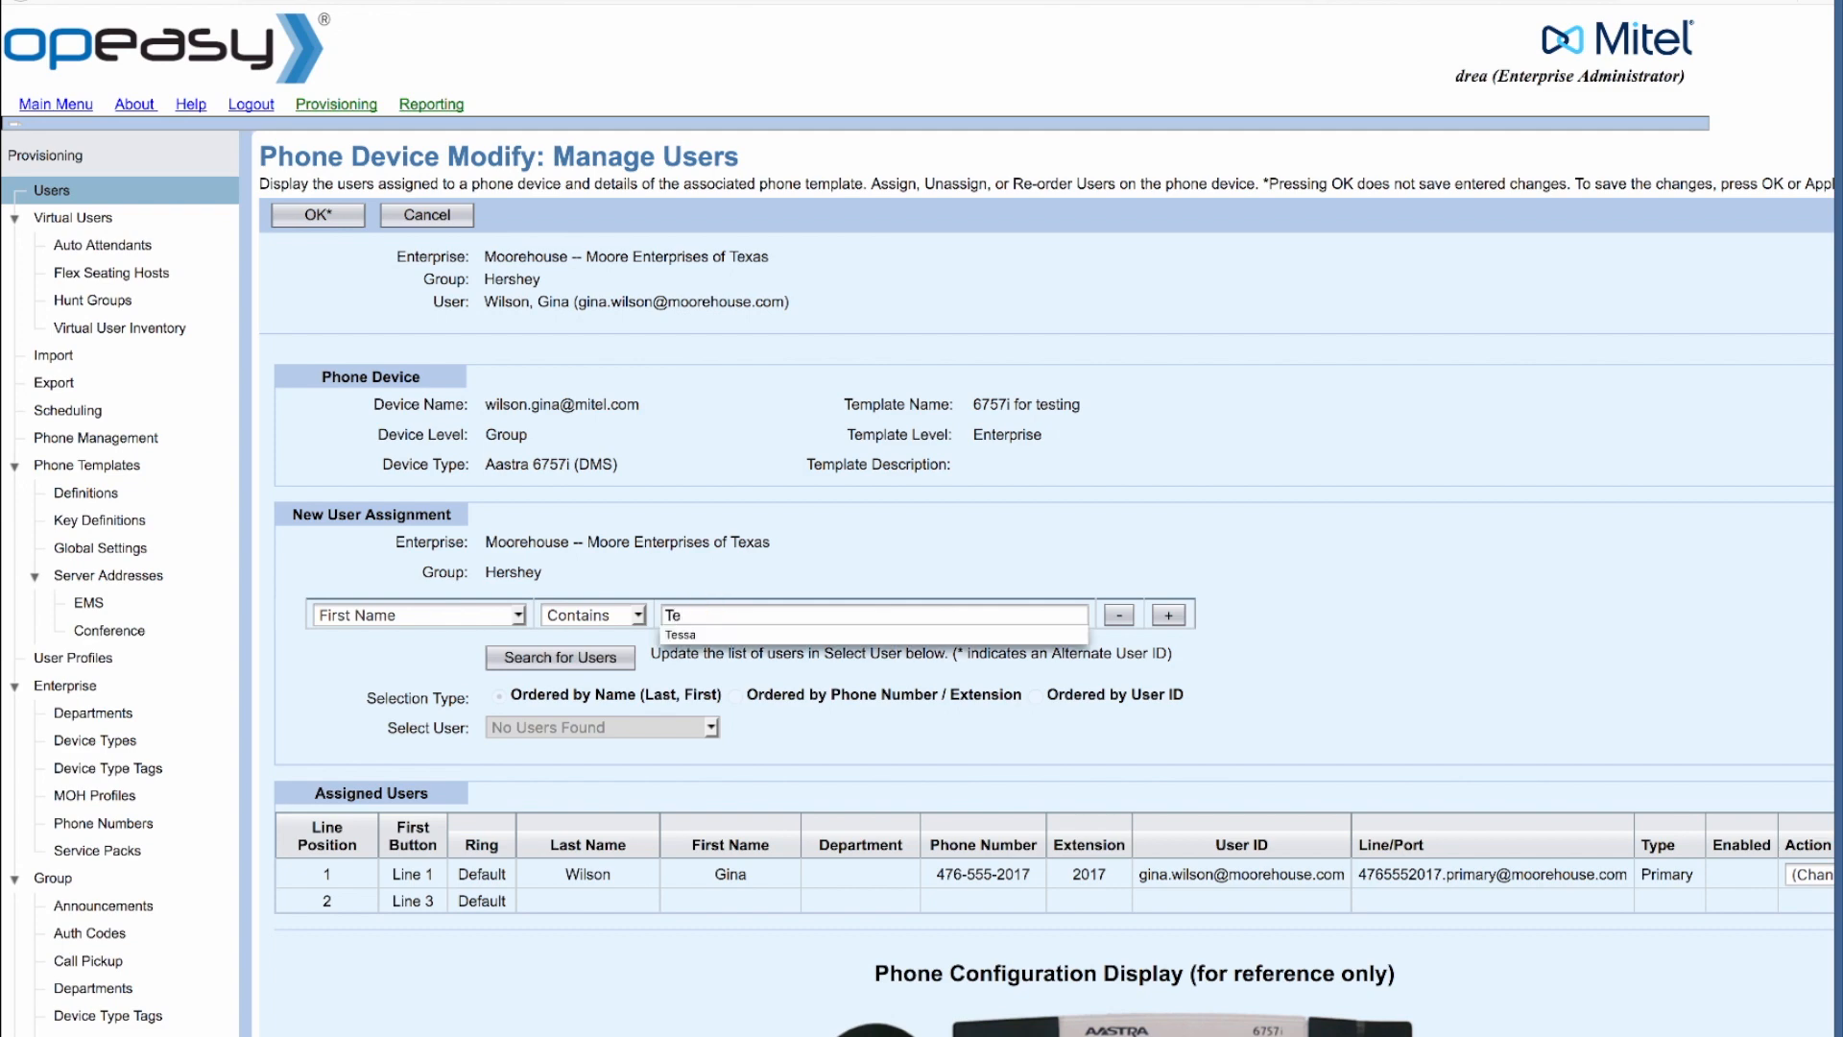
pyautogui.write('ssa')
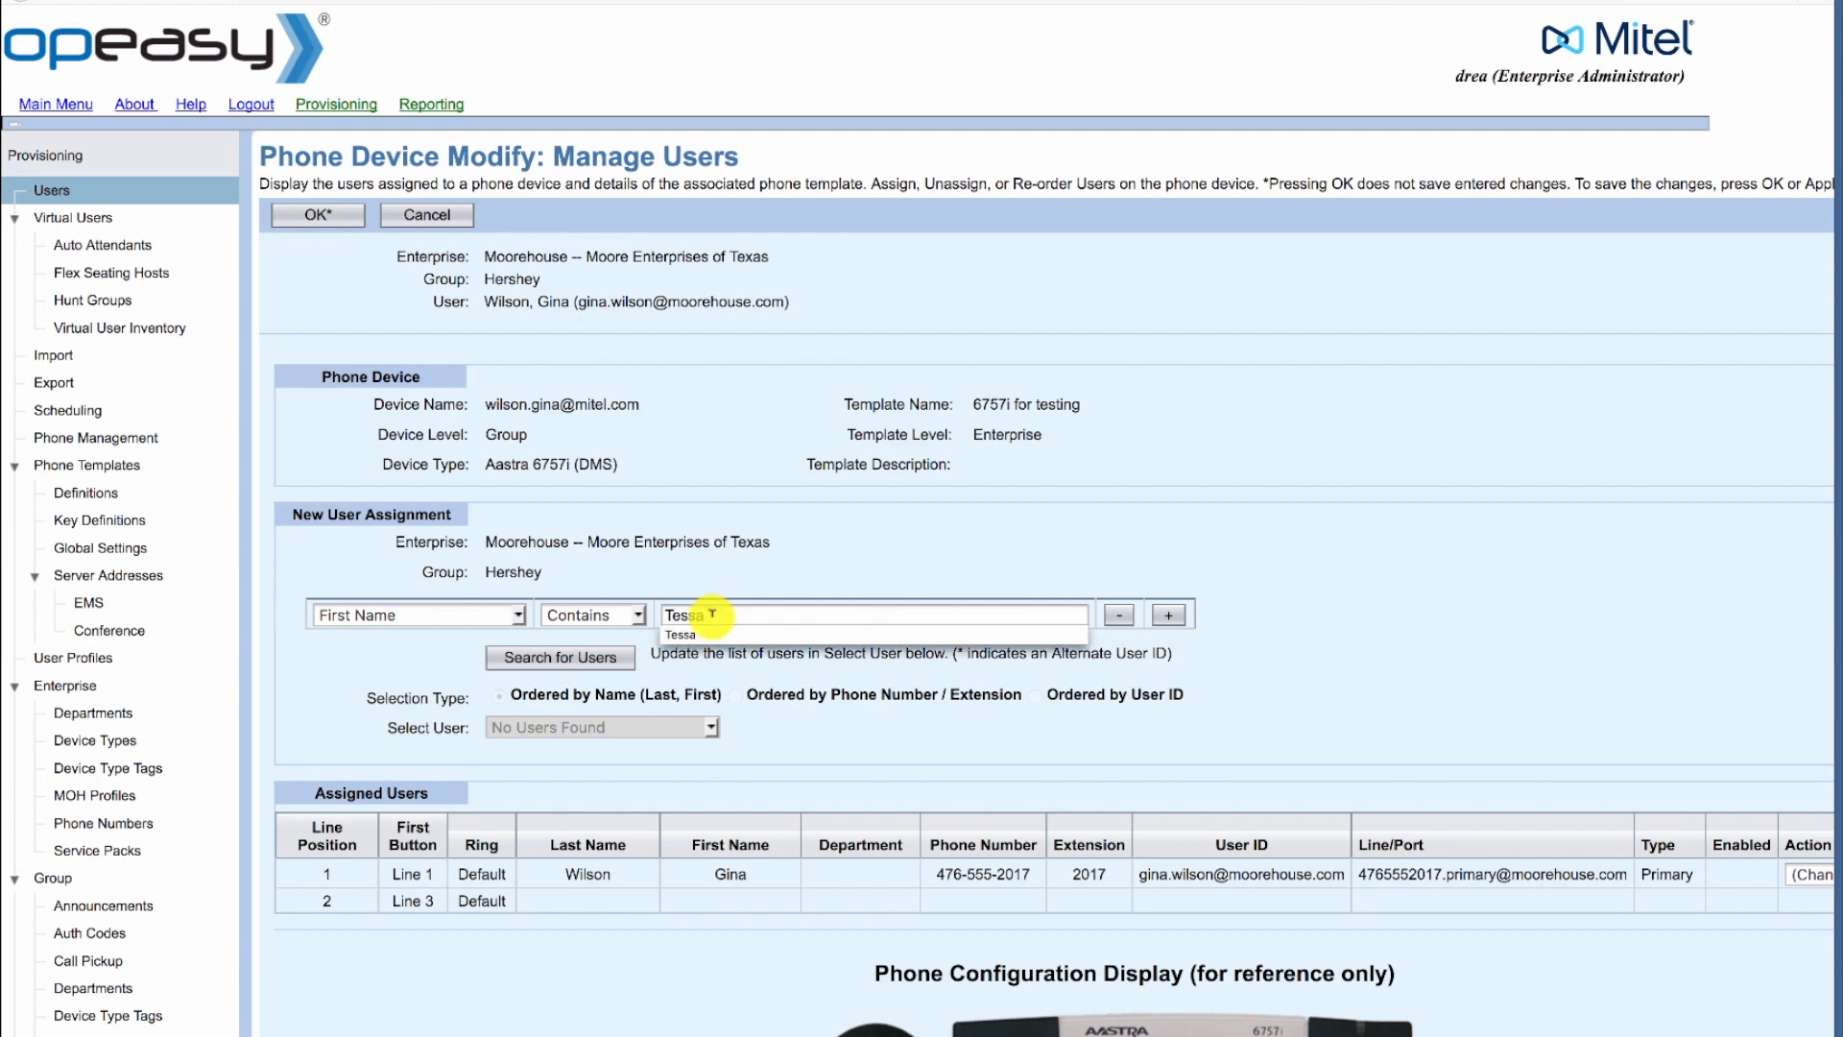
pyautogui.click(605, 657)
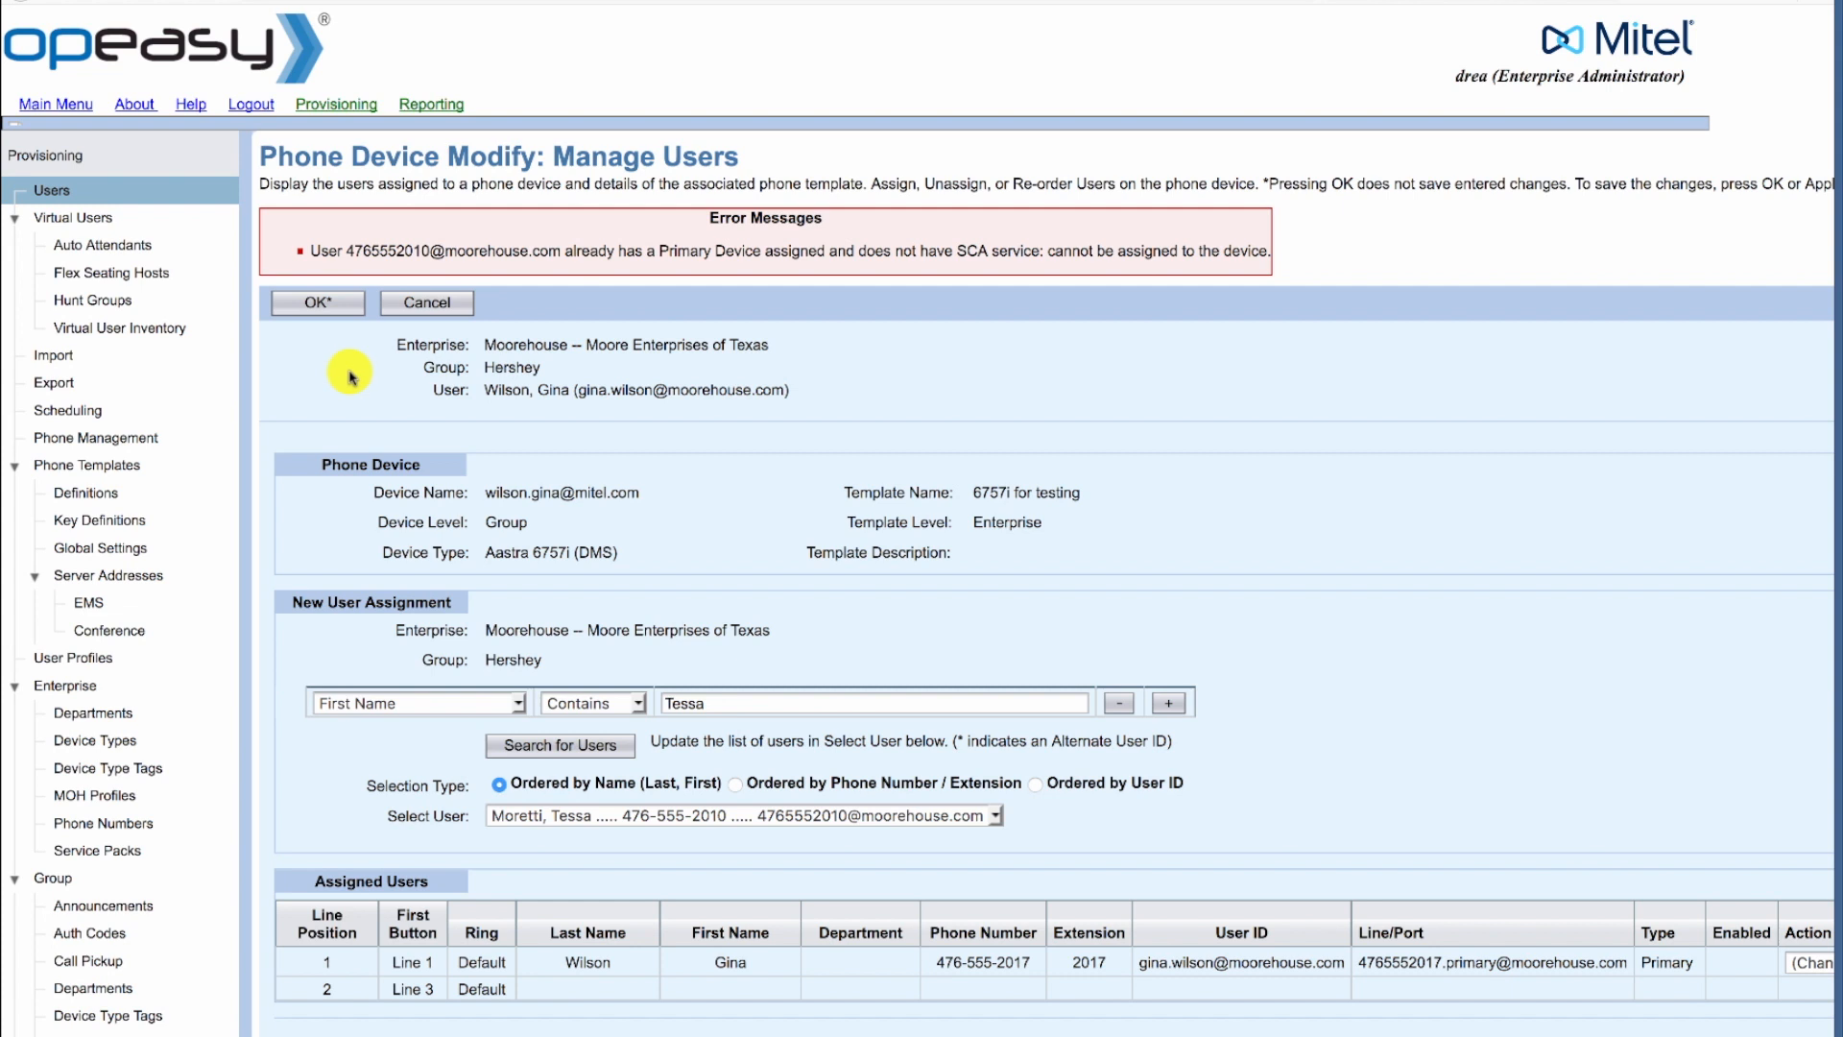
# Step: Search the Hershey group's users by the second user's first name and open that user's record for modification
pyautogui.click(53, 198)
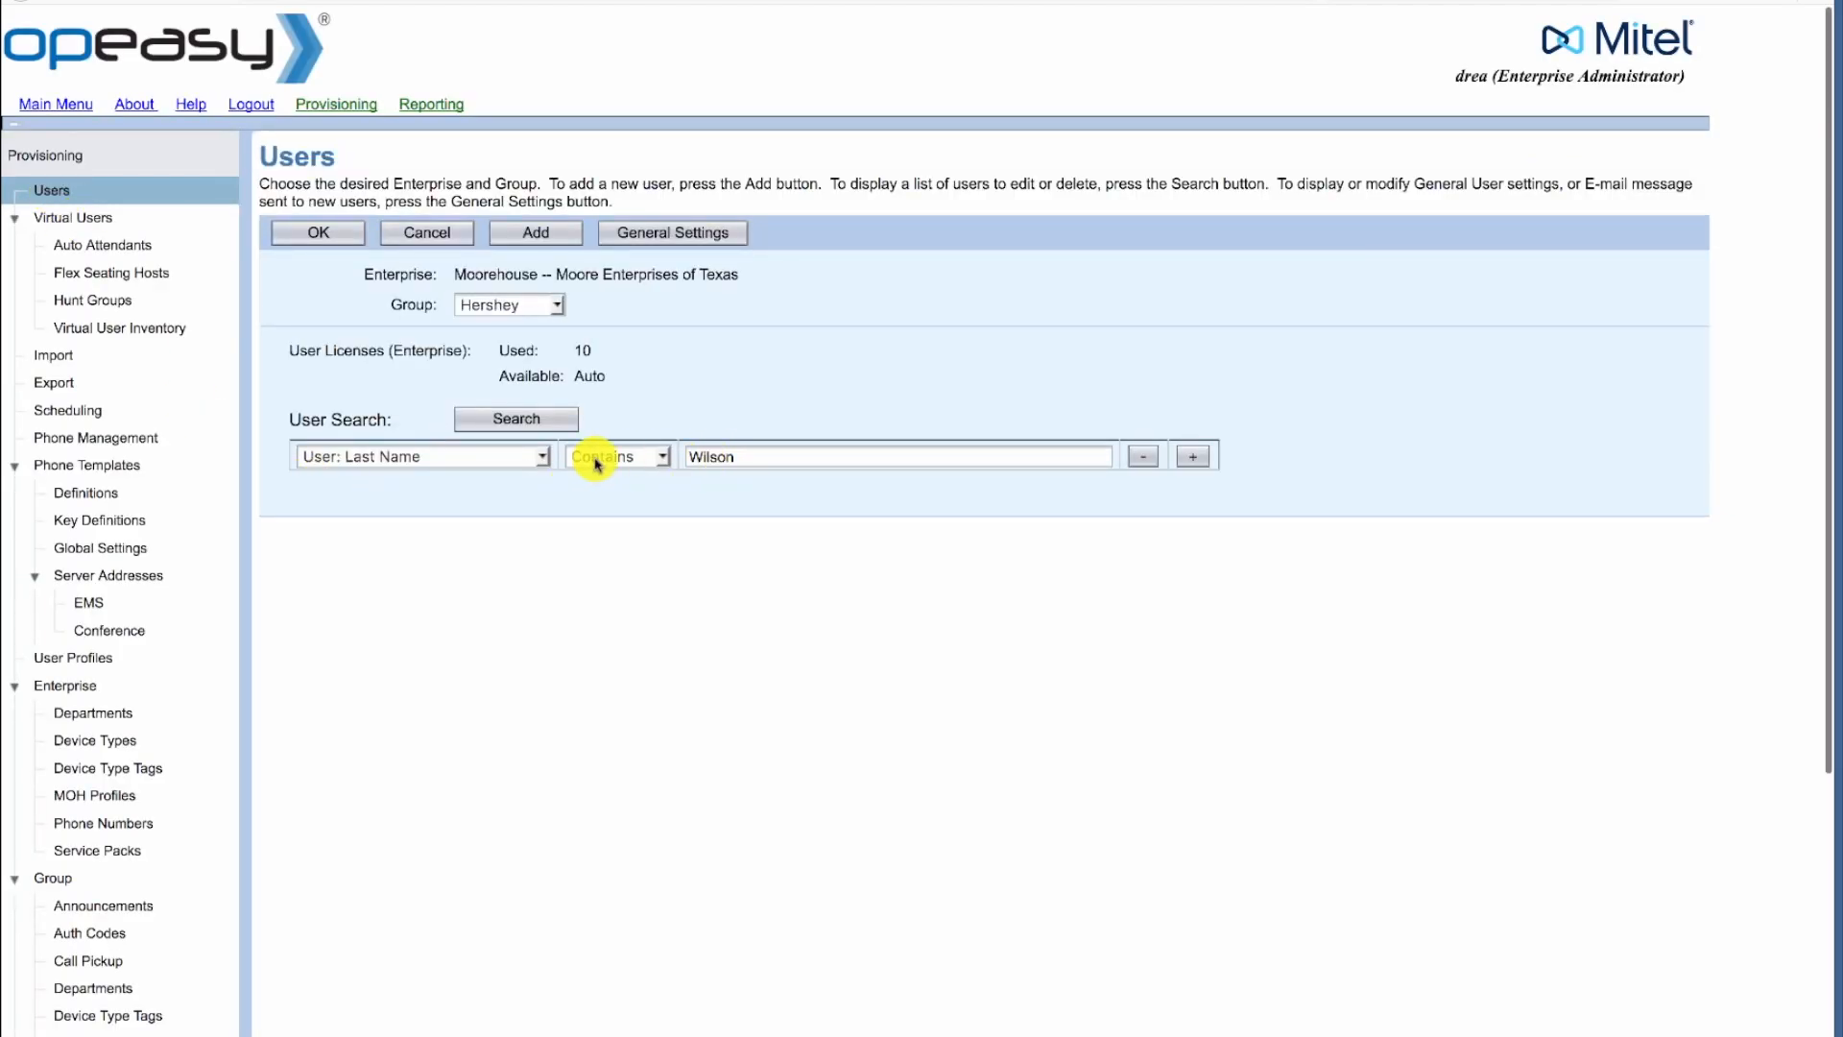
pyautogui.click(440, 457)
pyautogui.click(428, 477)
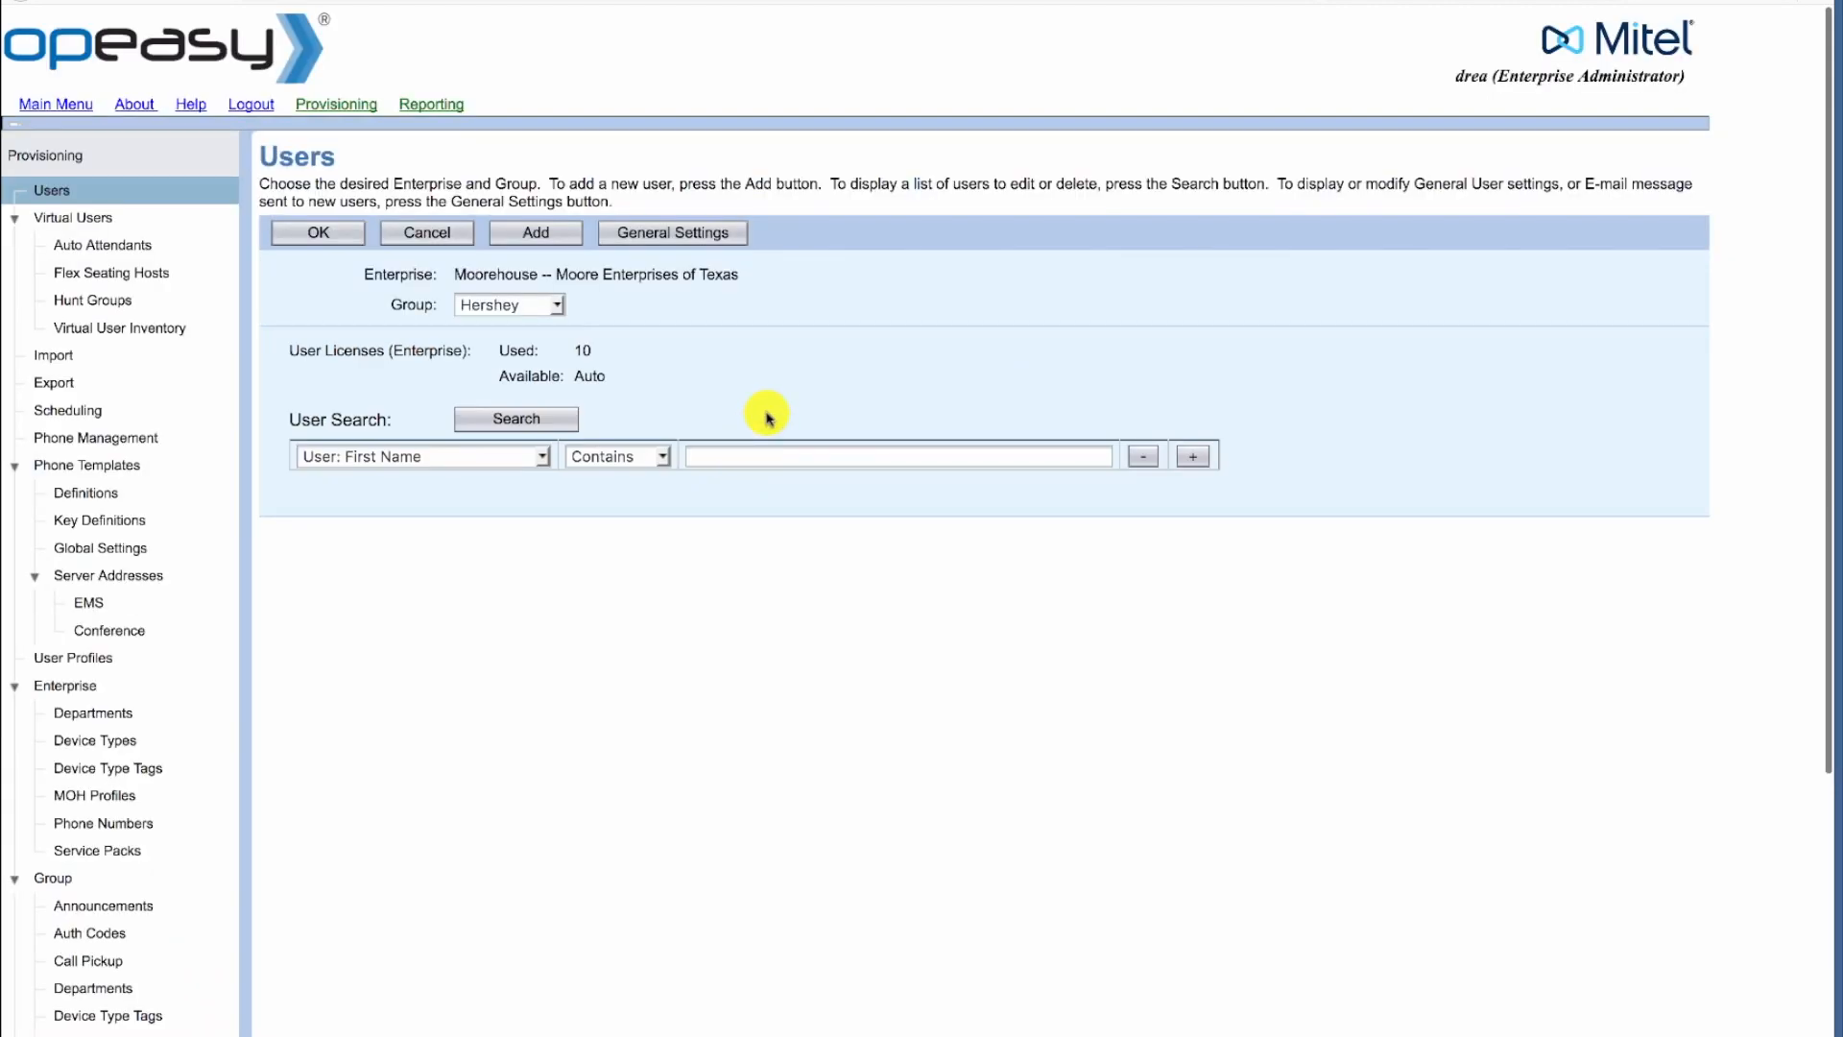
pyautogui.write('Tess')
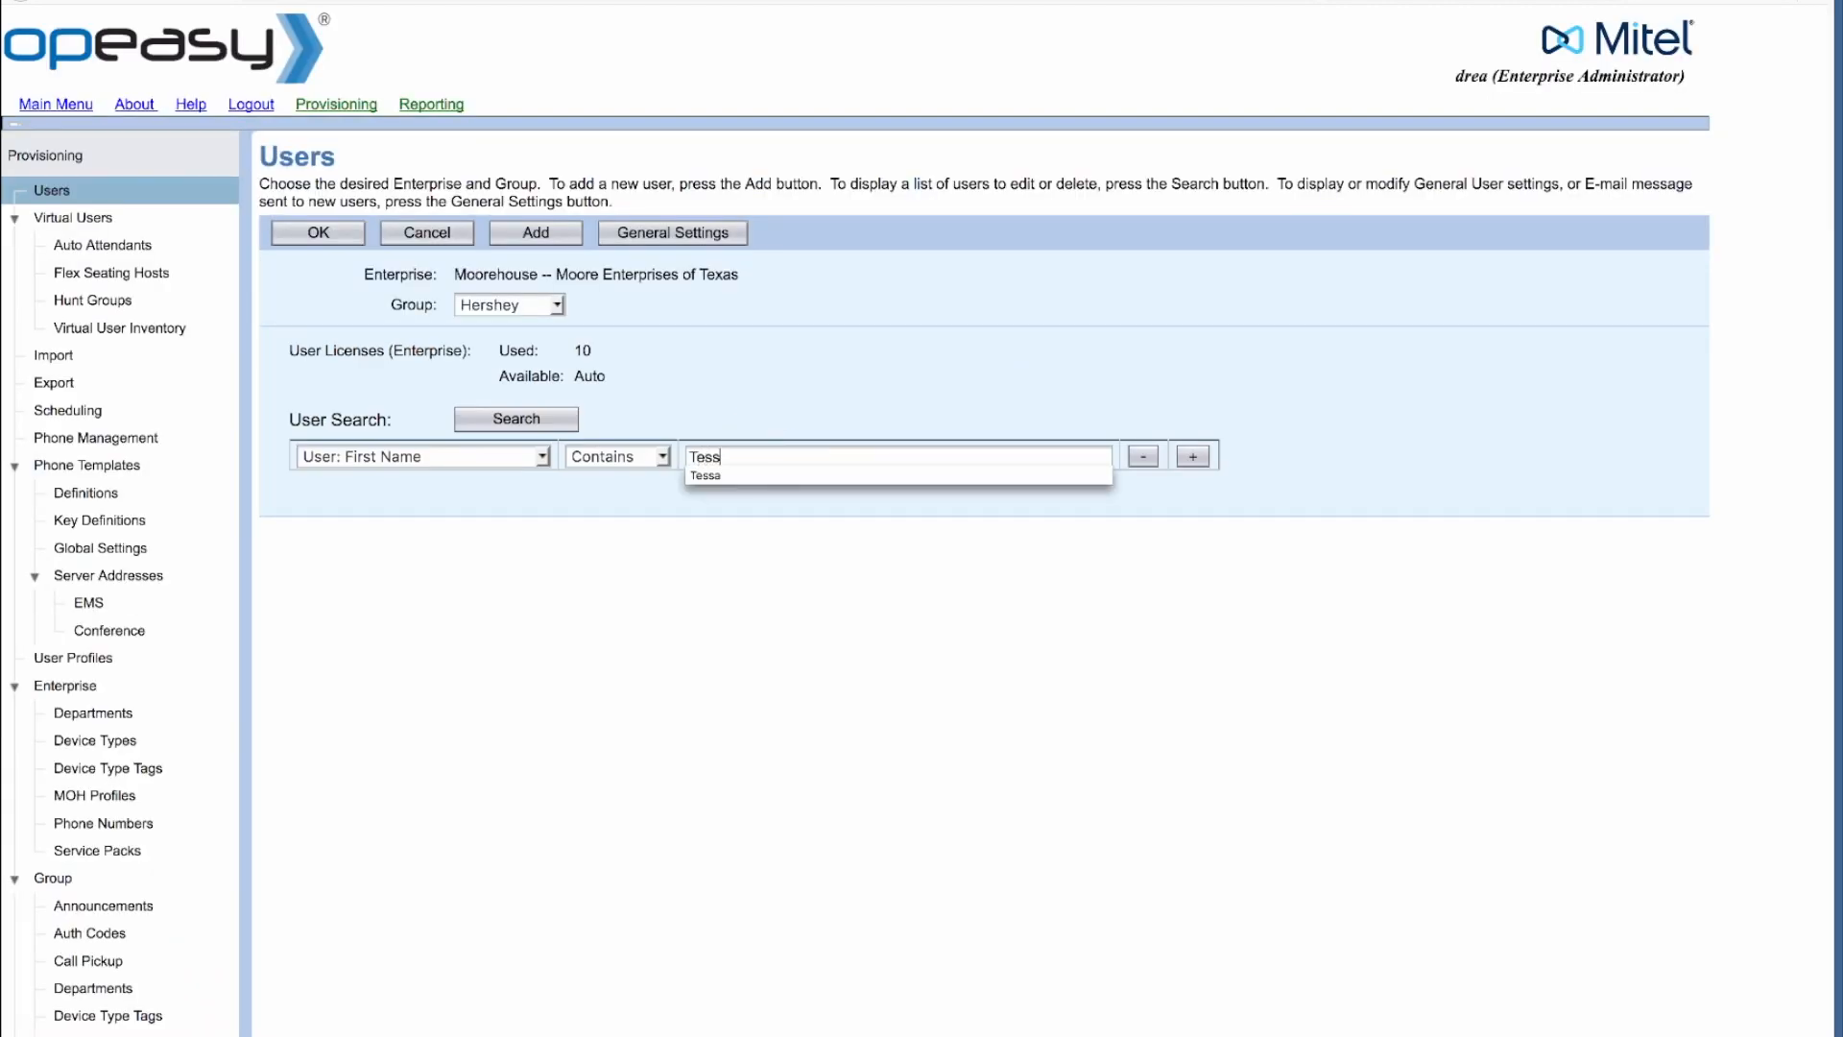
pyautogui.write('a')
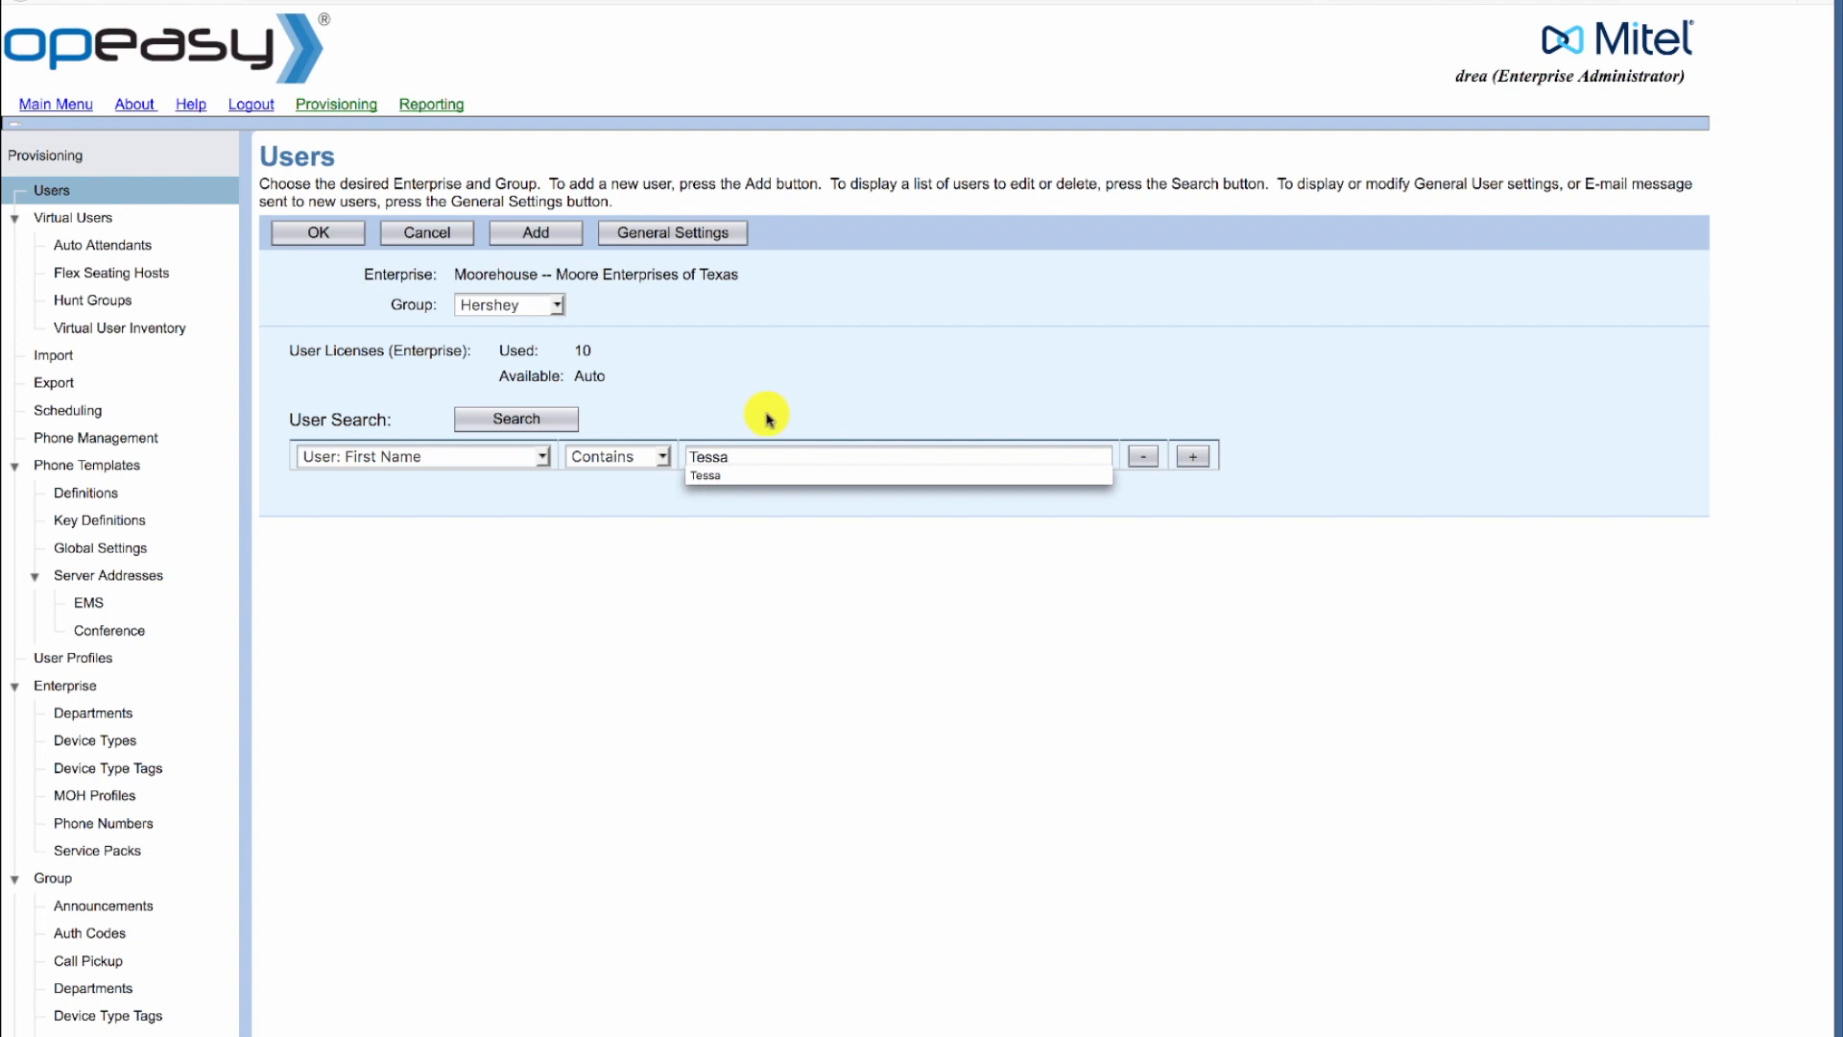
pyautogui.click(503, 420)
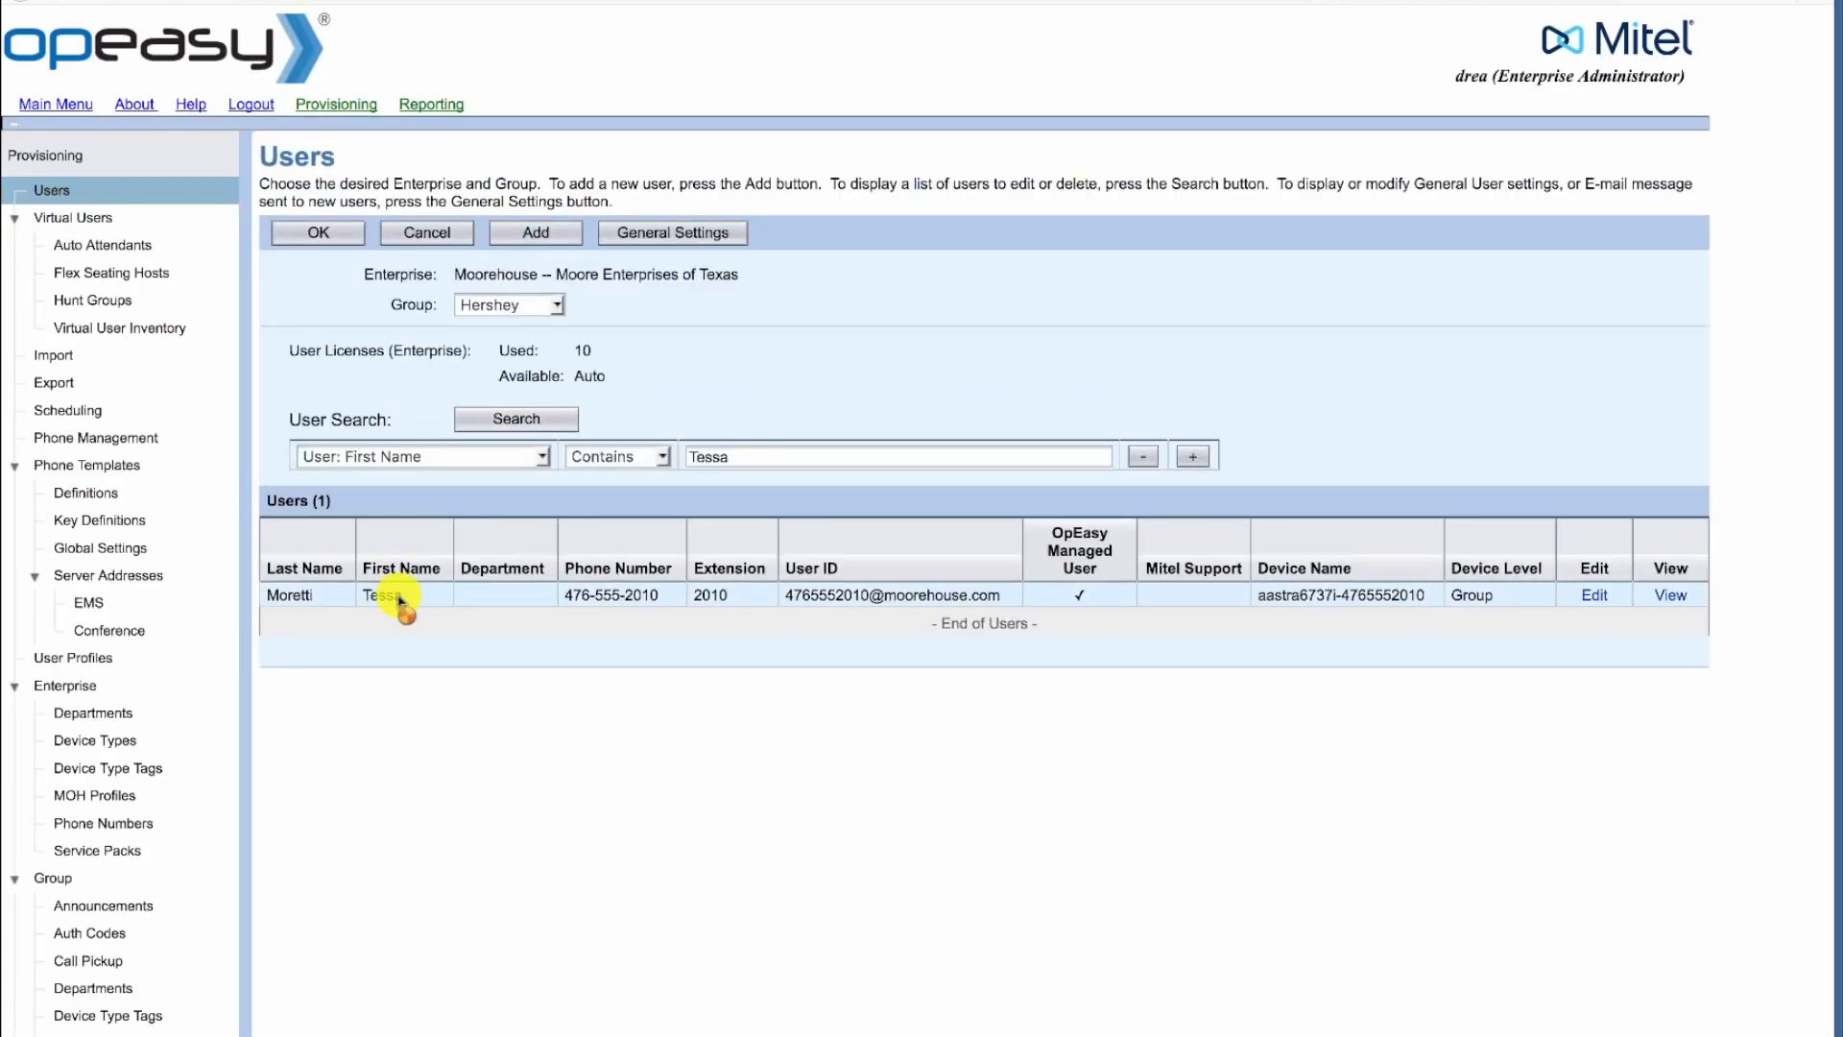
pyautogui.click(401, 597)
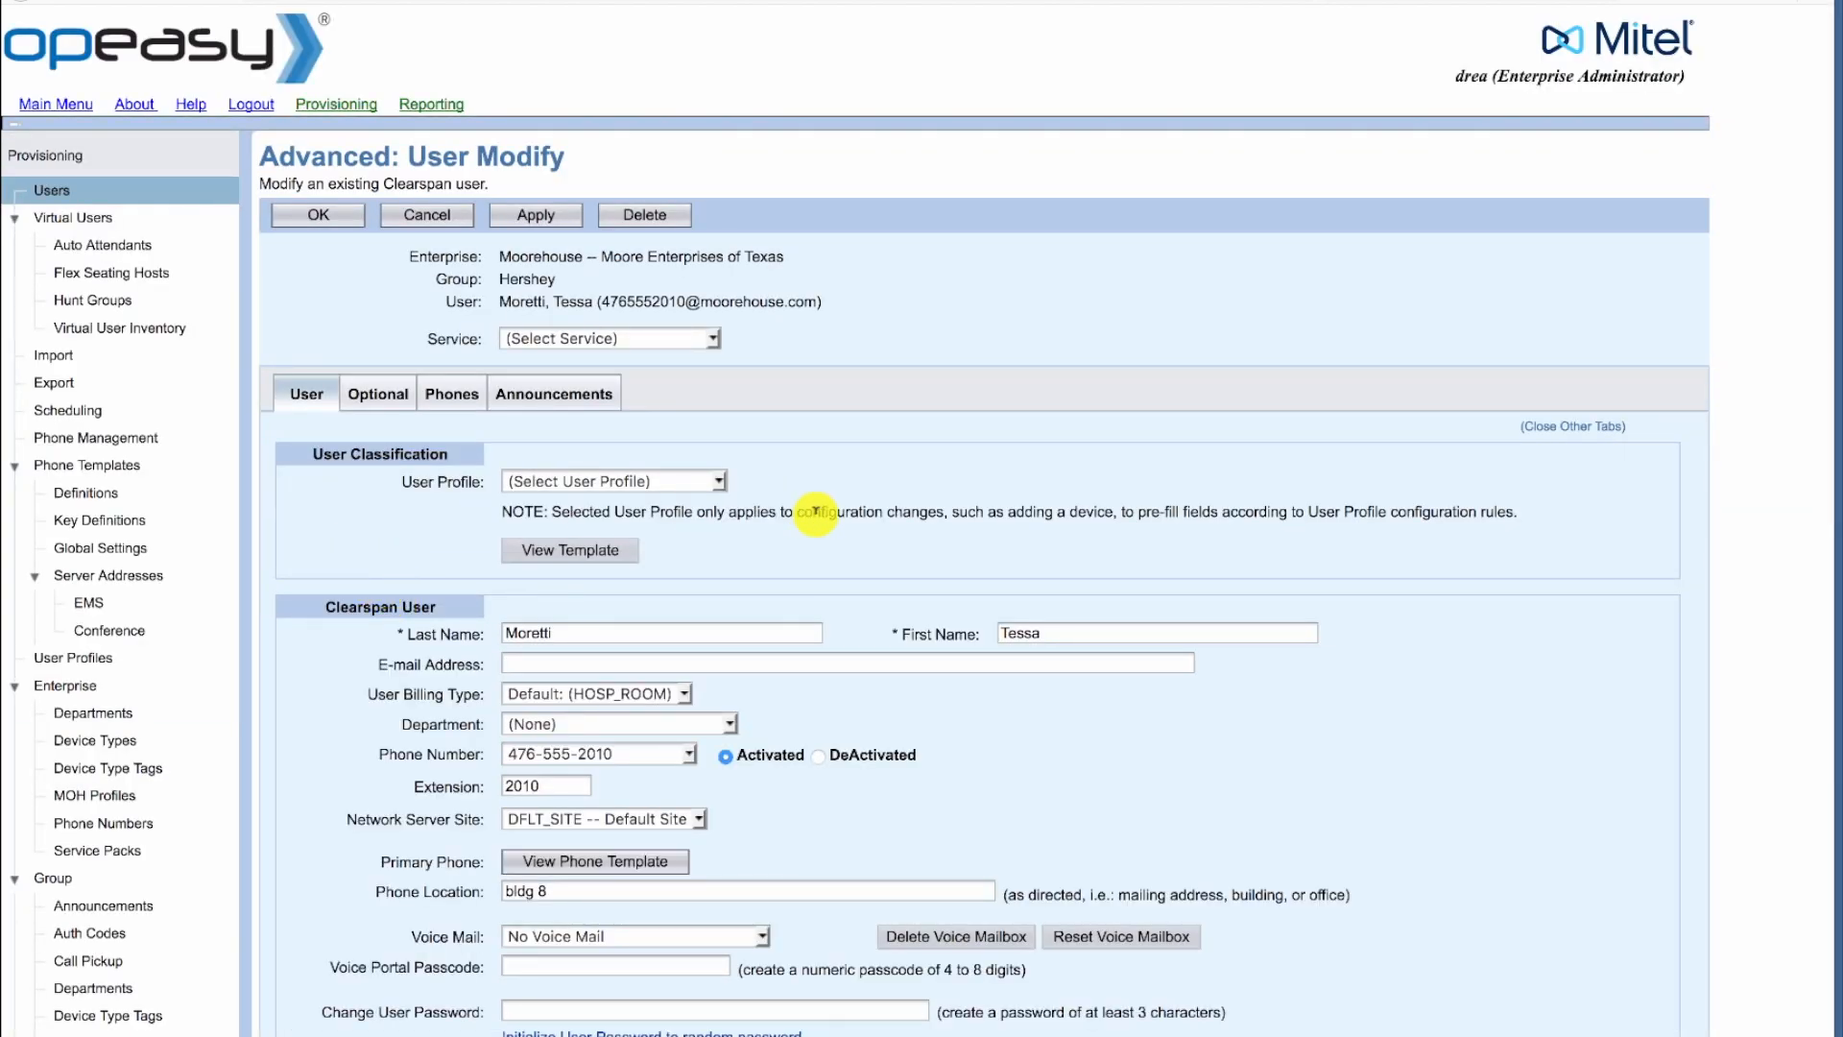
# Step: Add the Premium2 service pack to the user's service packs and save the user
pyautogui.scroll(-5, 1224, 573)
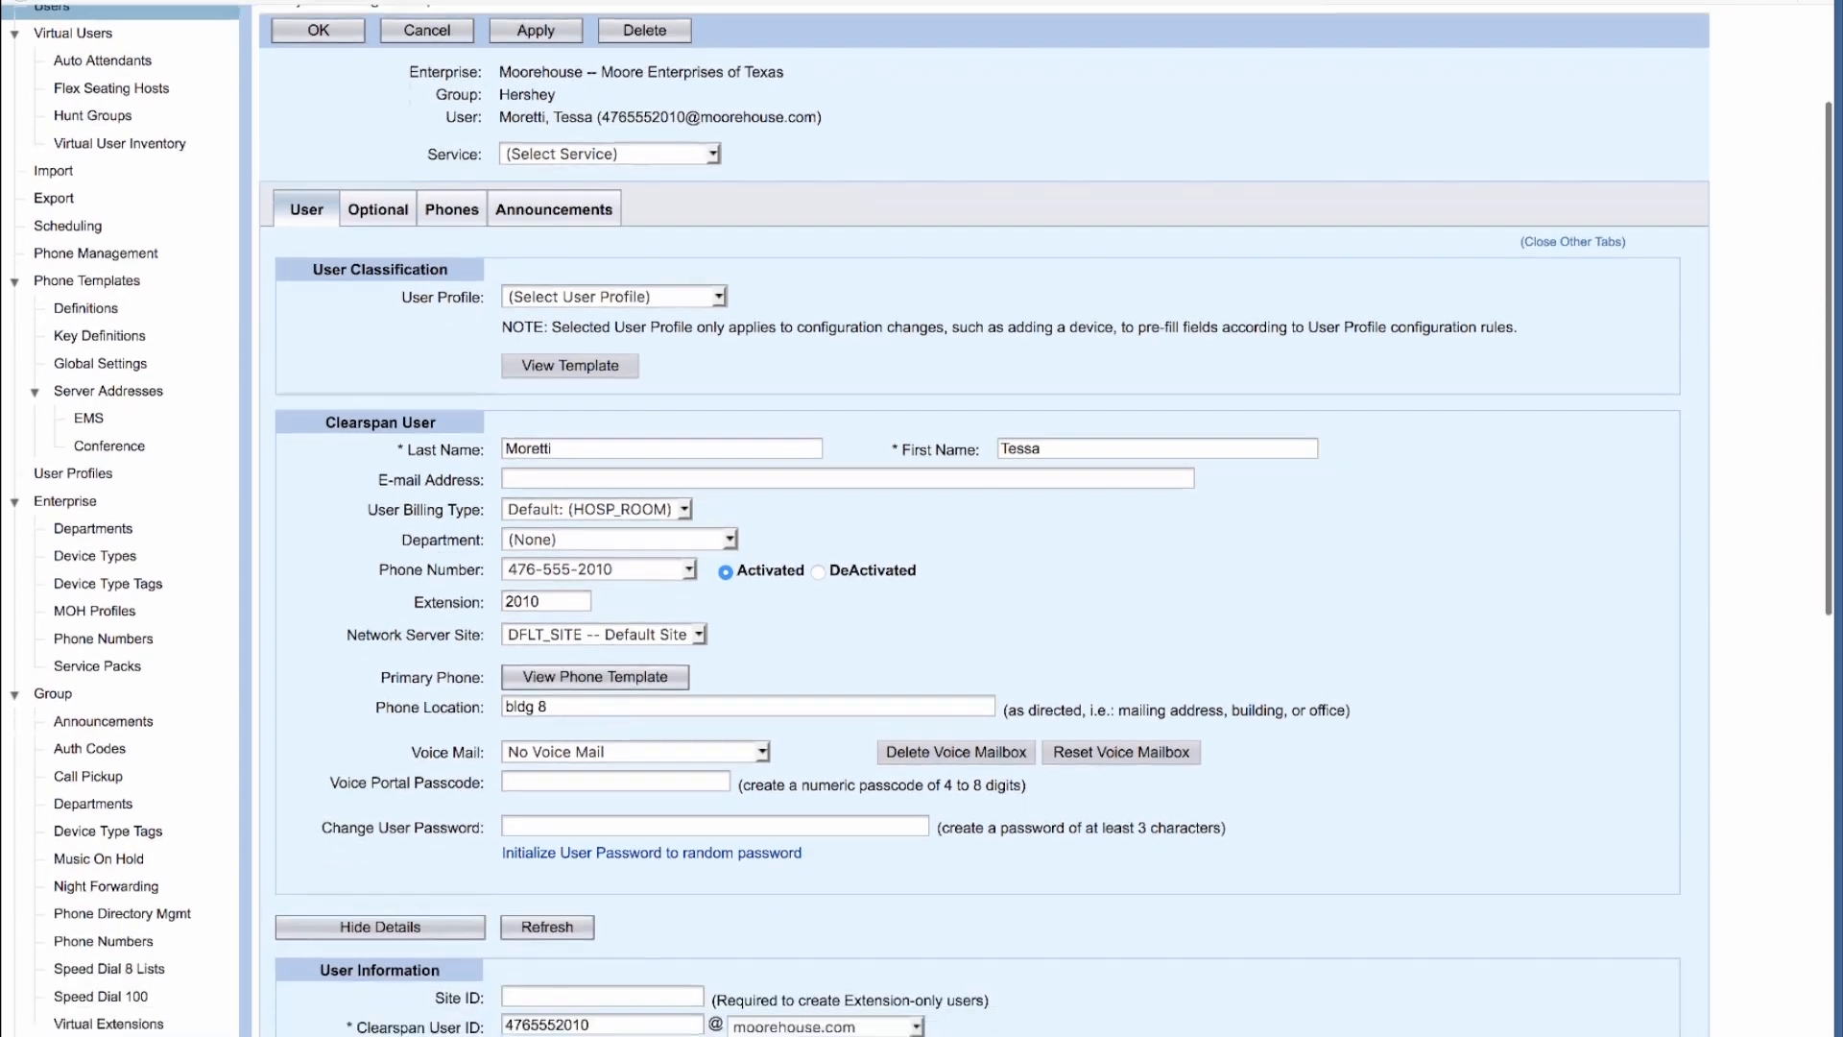
pyautogui.scroll(-3, 1220, 569)
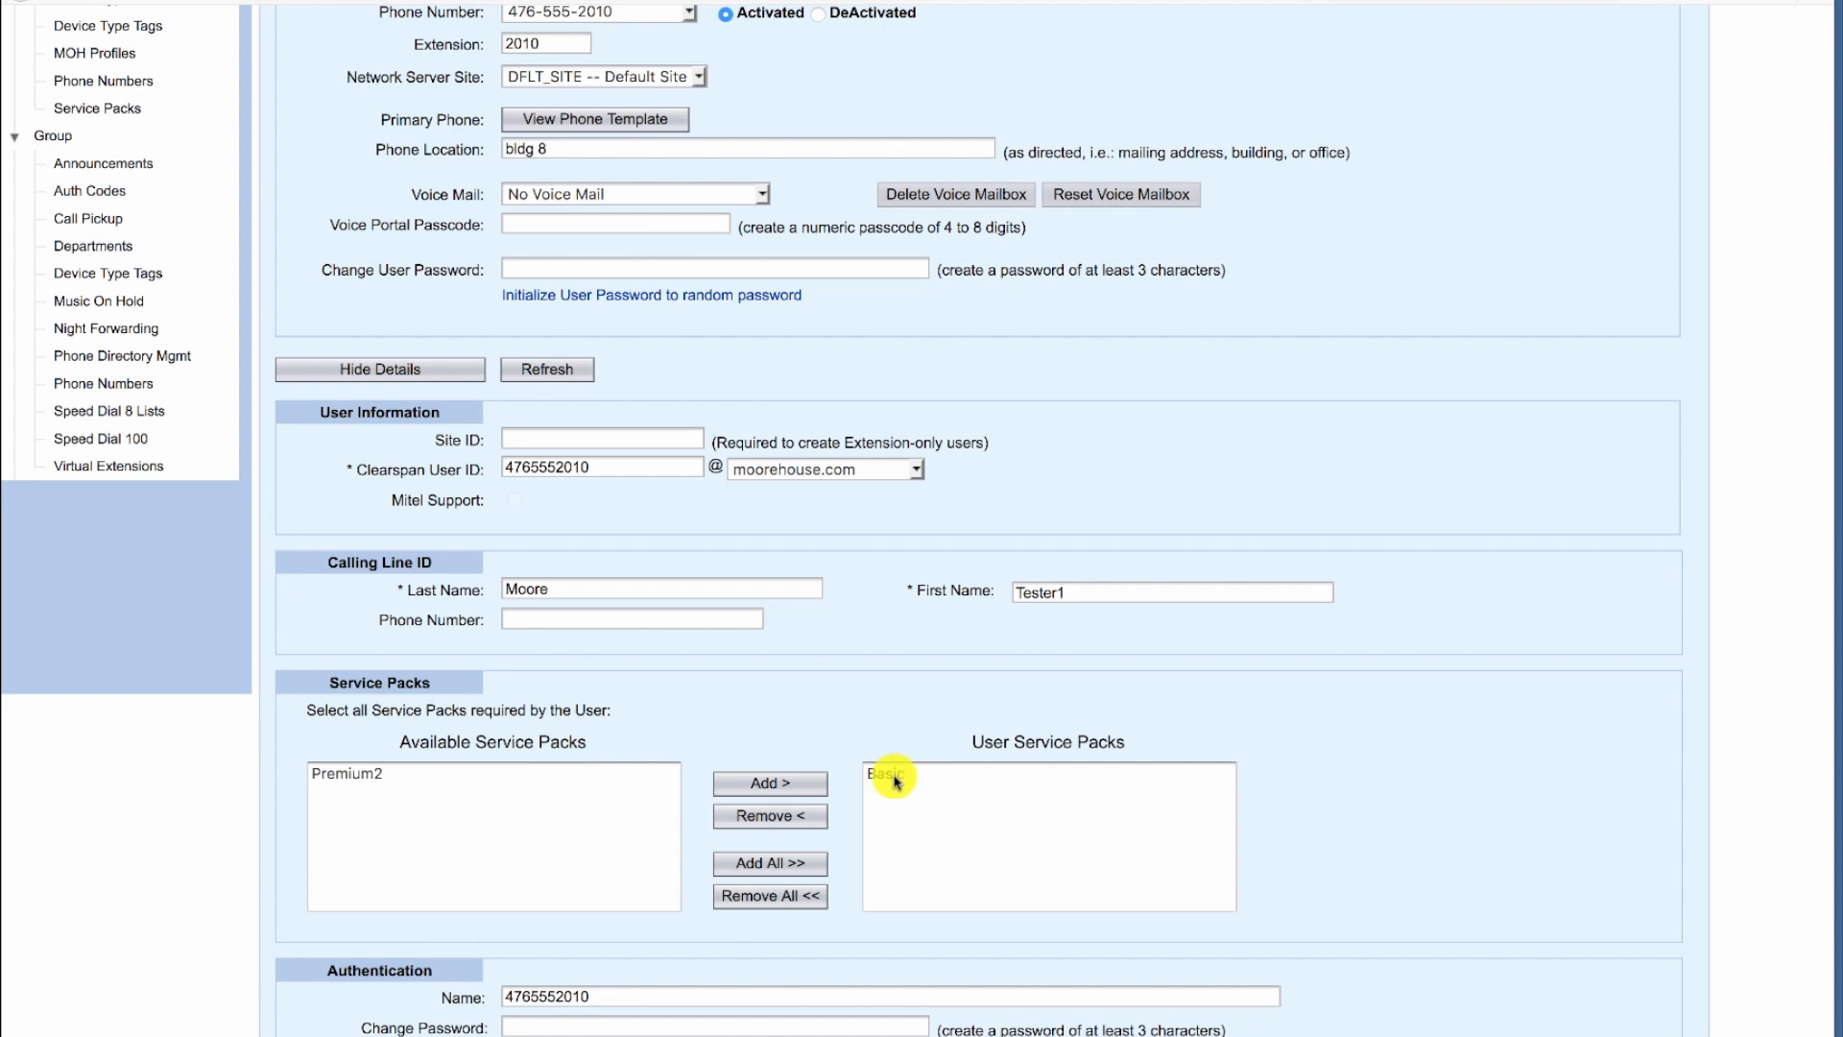
pyautogui.click(348, 778)
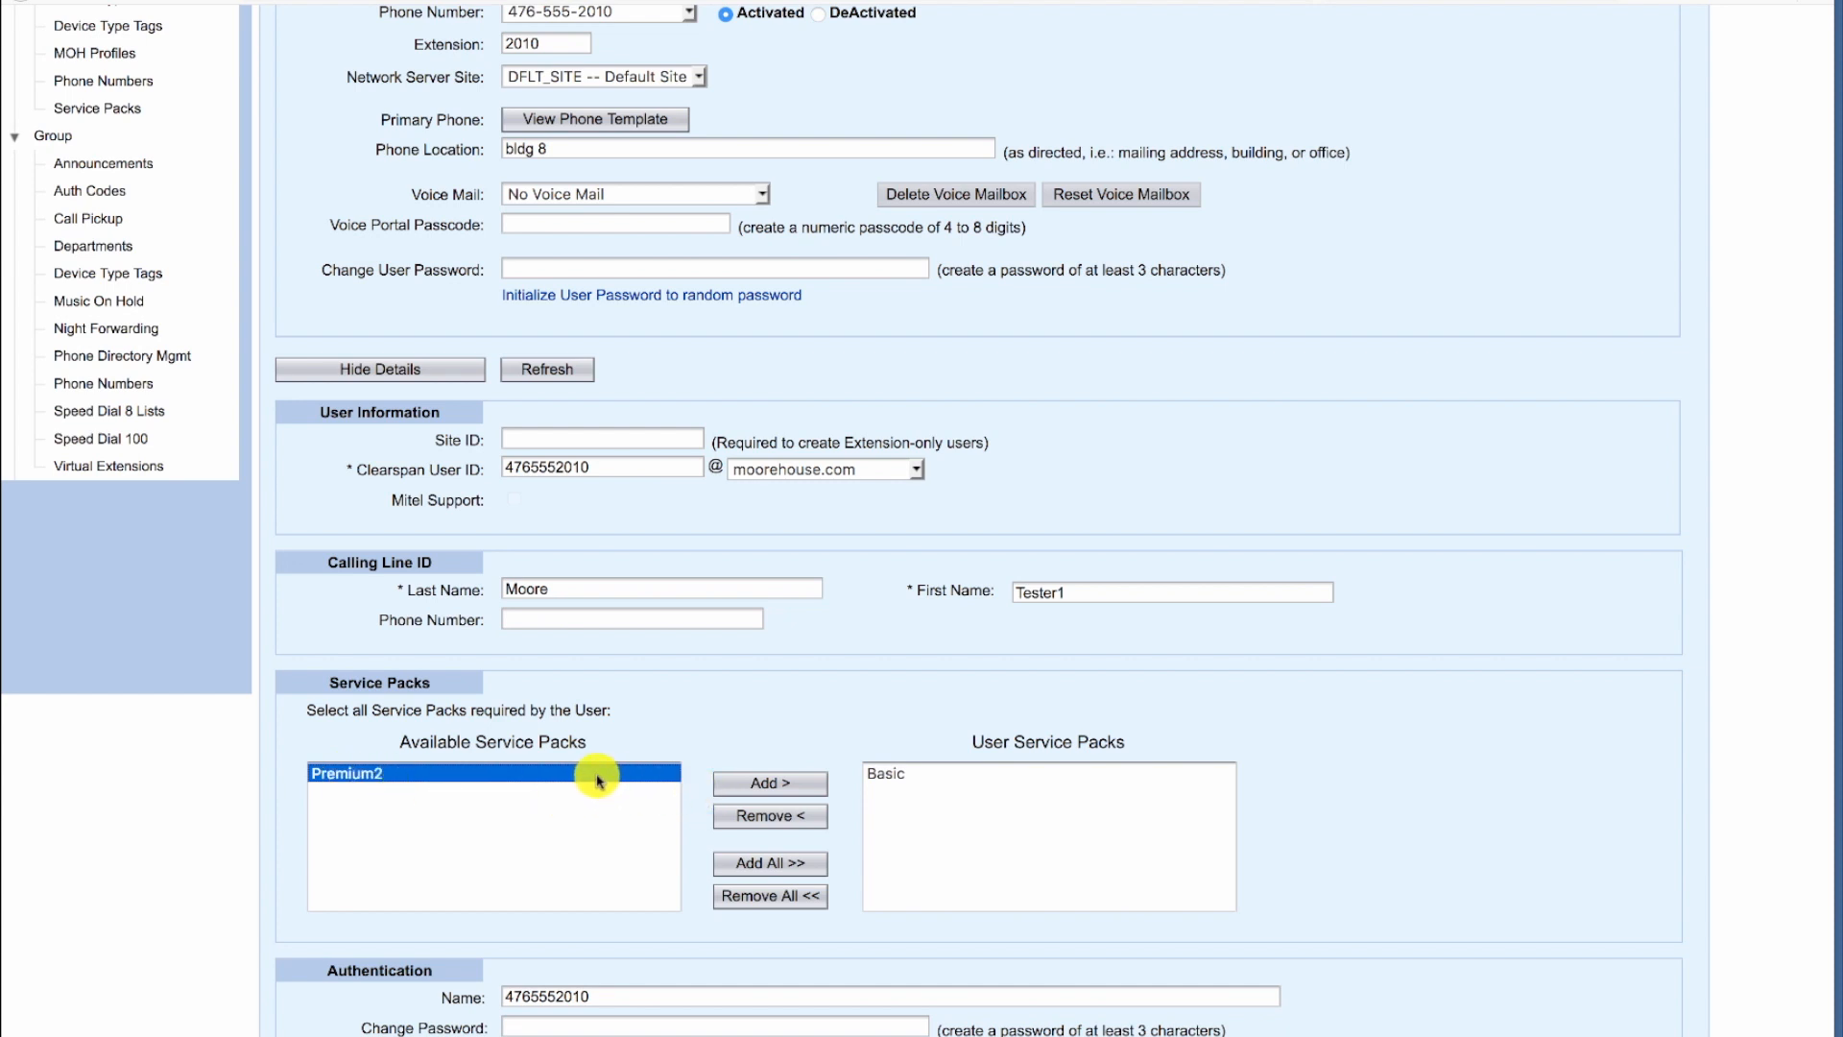
pyautogui.click(749, 788)
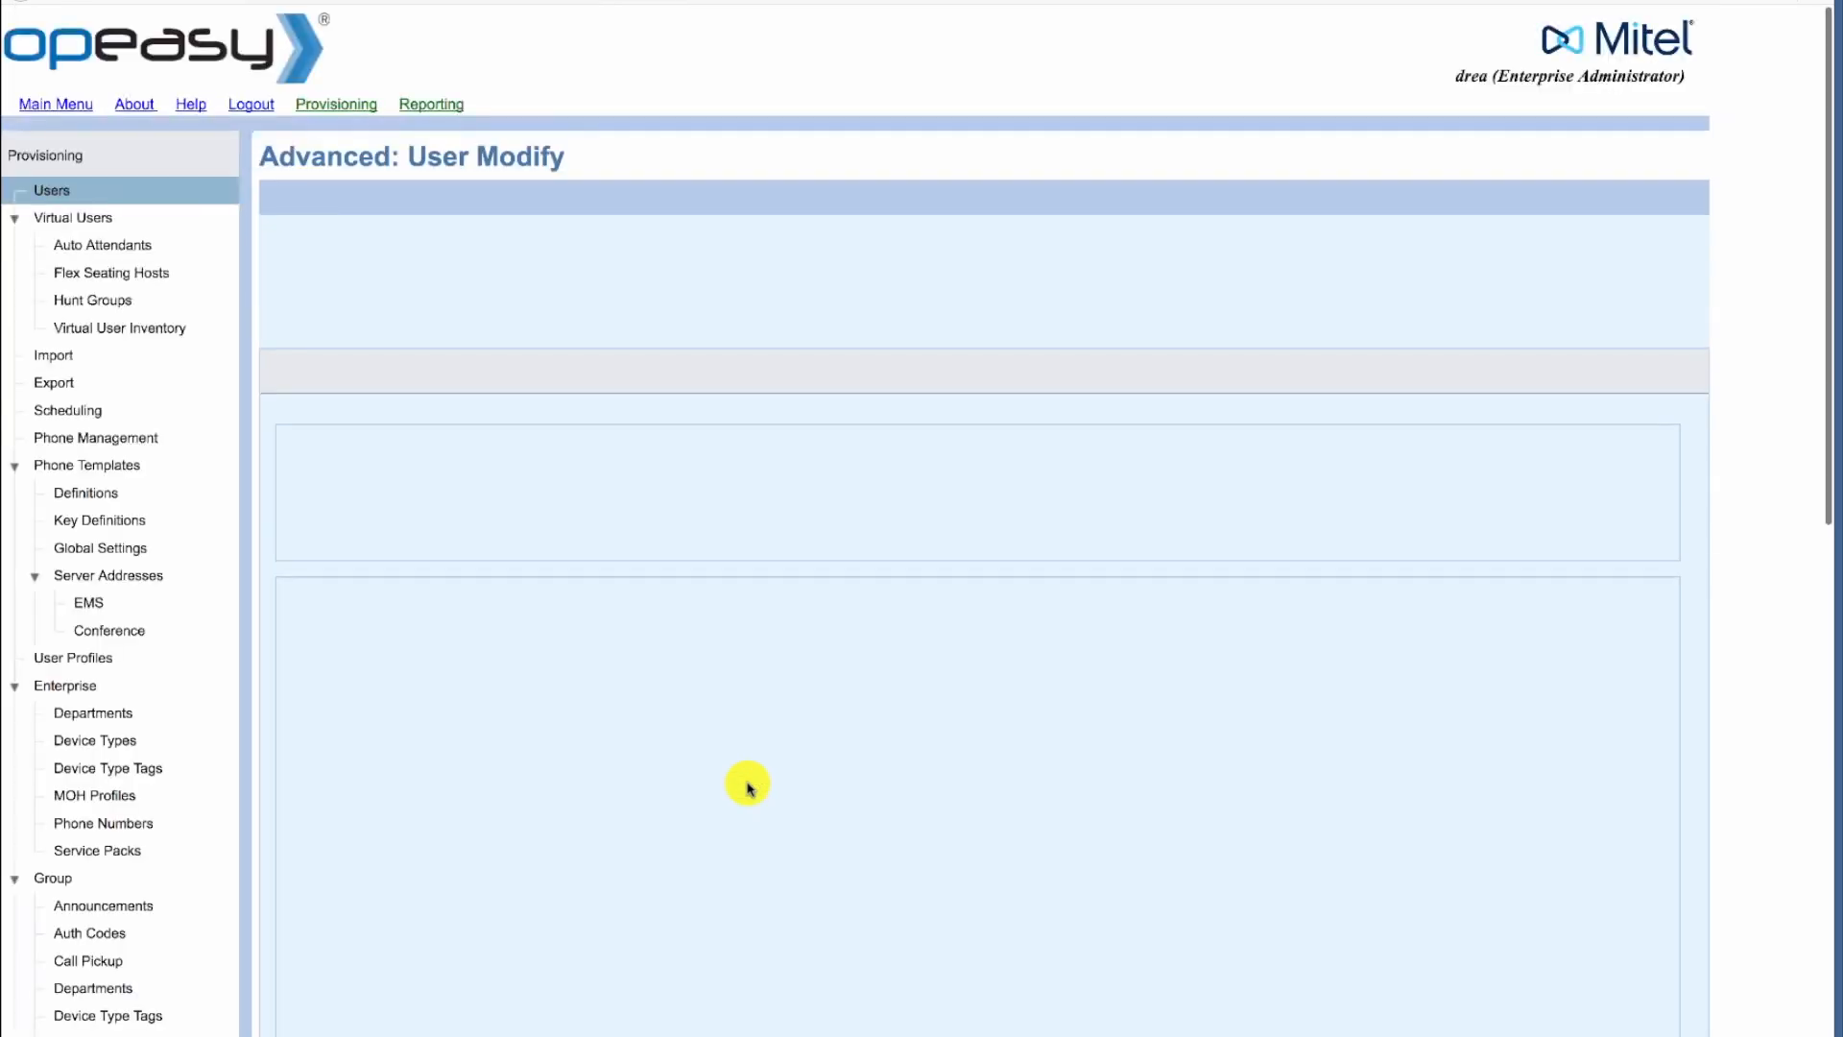
pyautogui.scroll(-6, 883, 819)
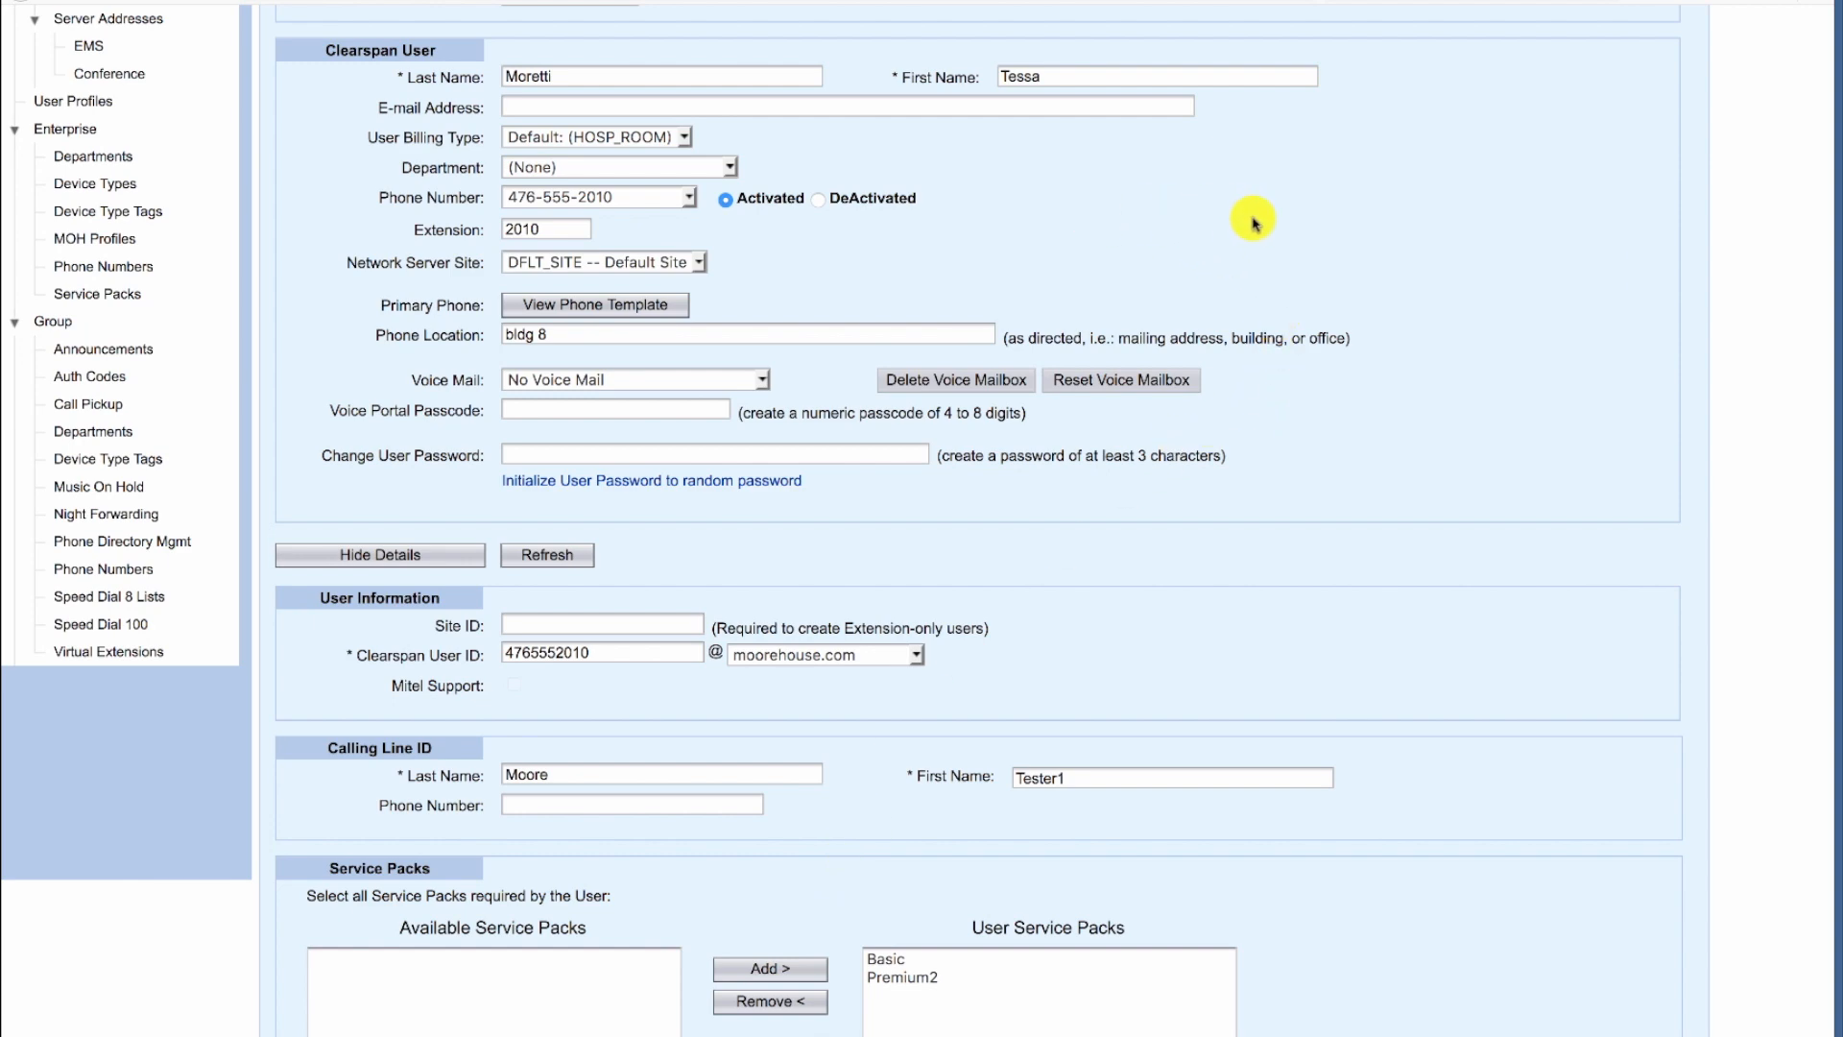
pyautogui.scroll(10, 1253, 223)
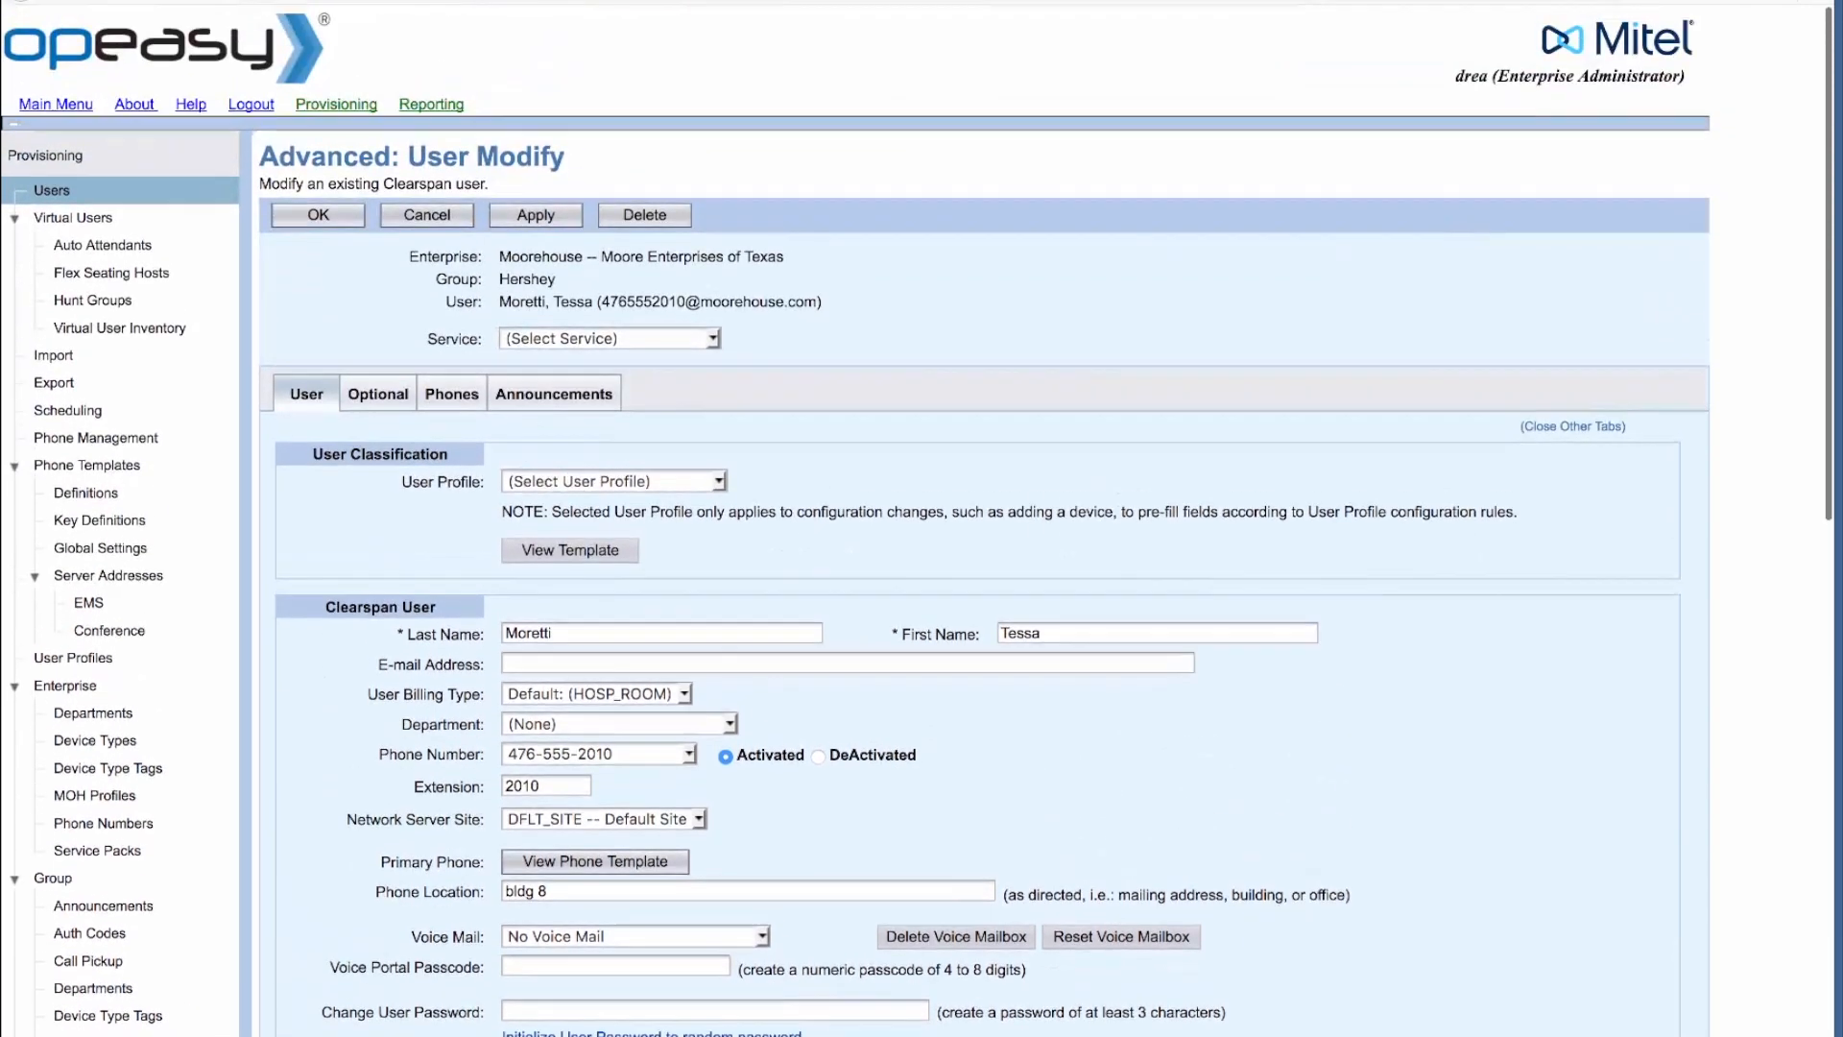
pyautogui.click(326, 216)
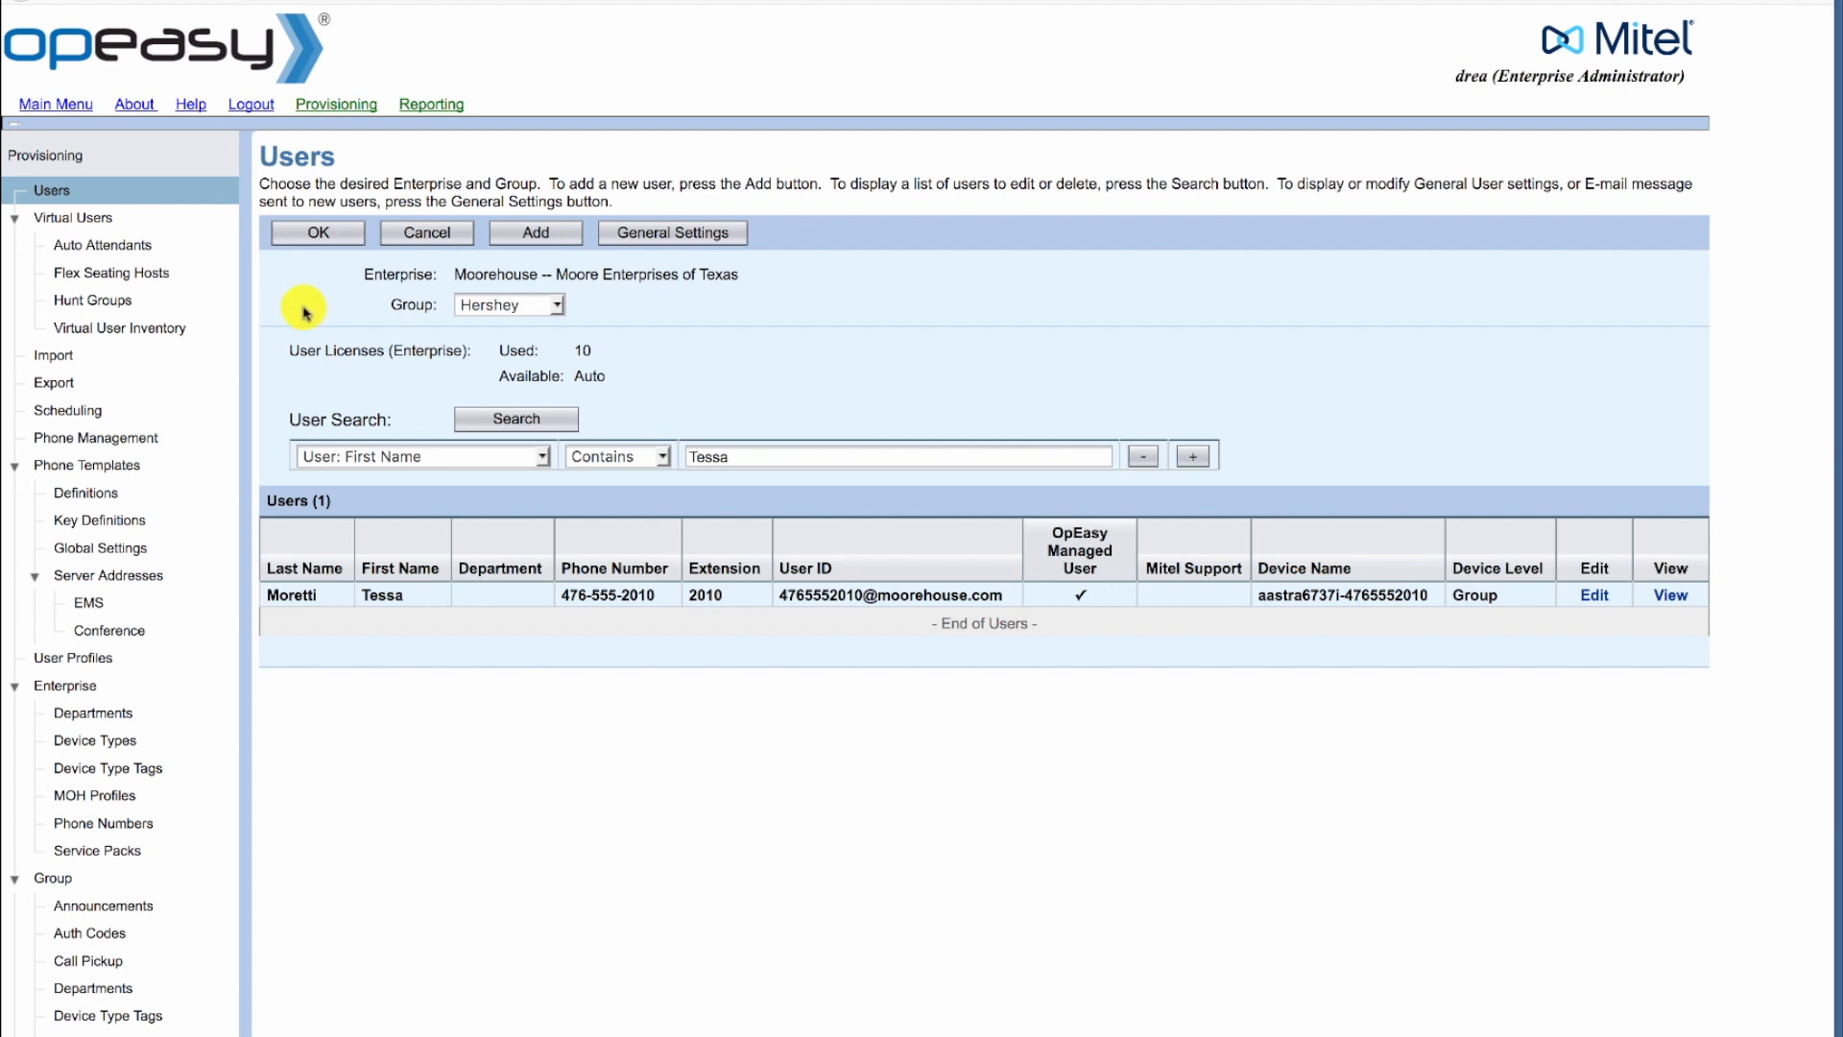
# Step: Find the phone owner by last name in the users list and open user management for their primary phone device
pyautogui.click(487, 465)
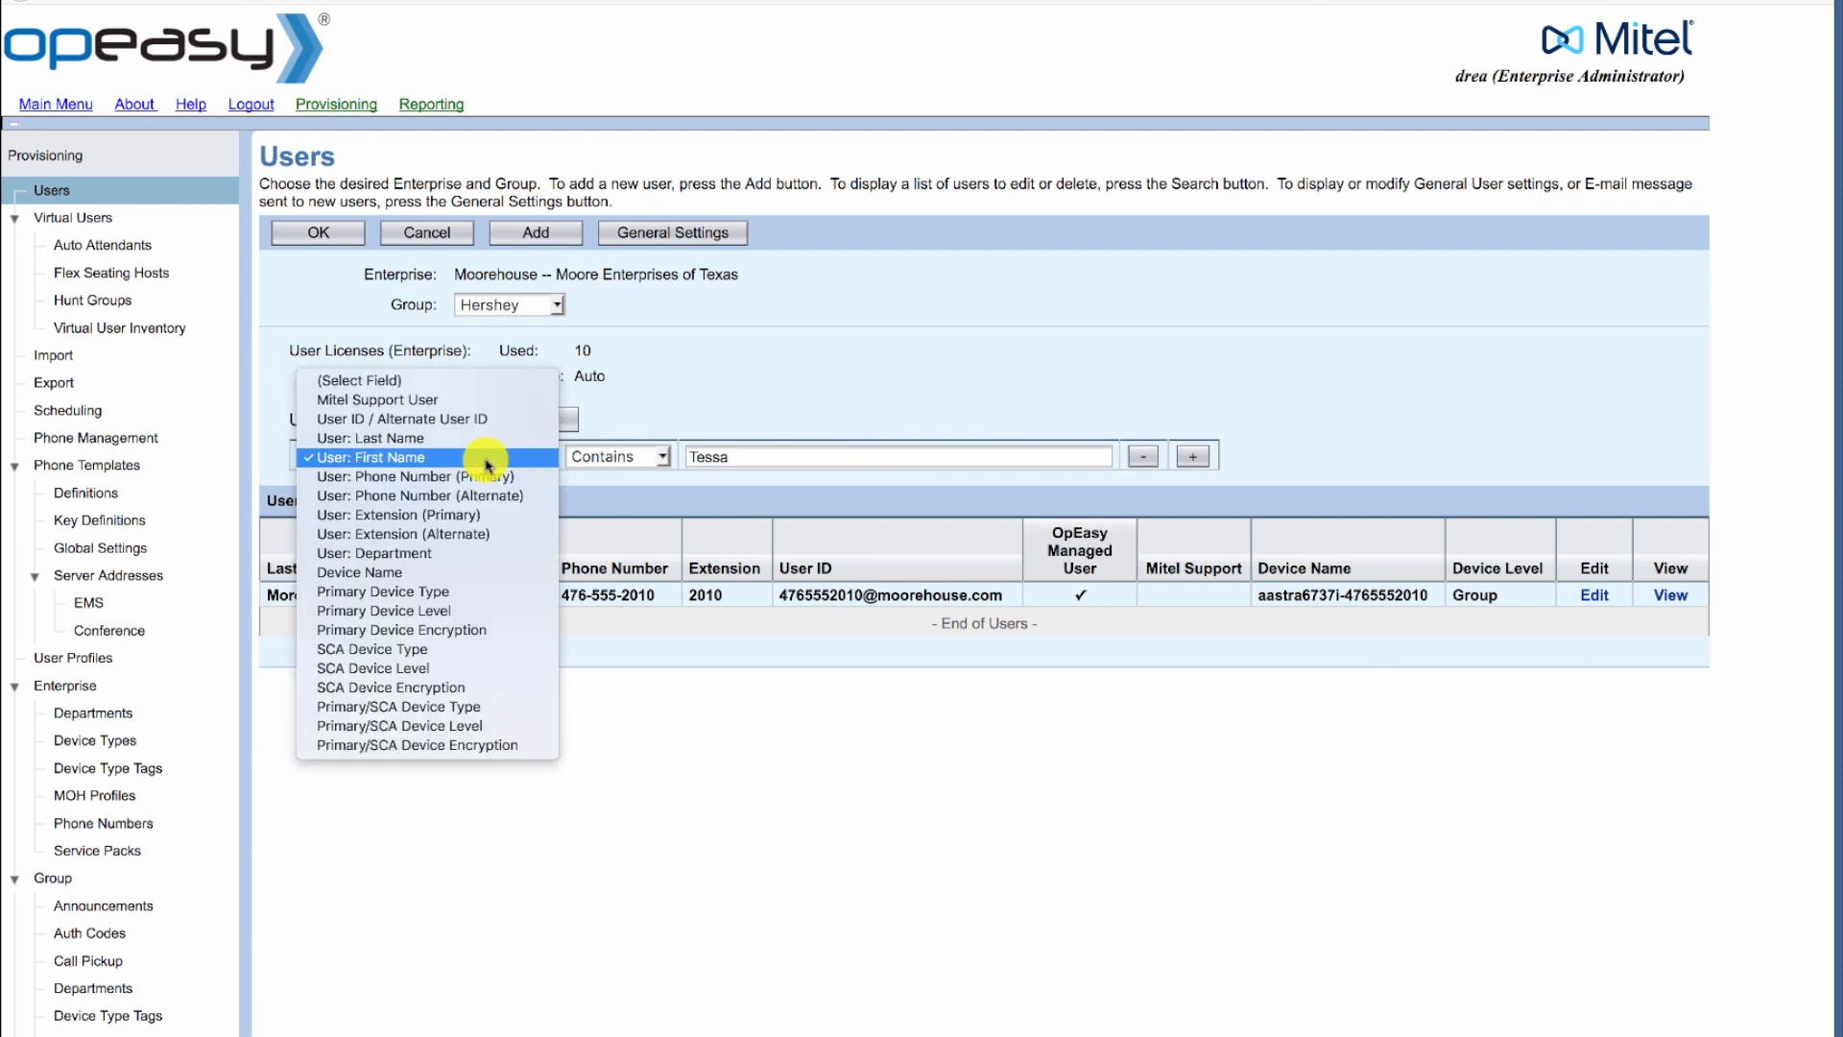
pyautogui.click(450, 443)
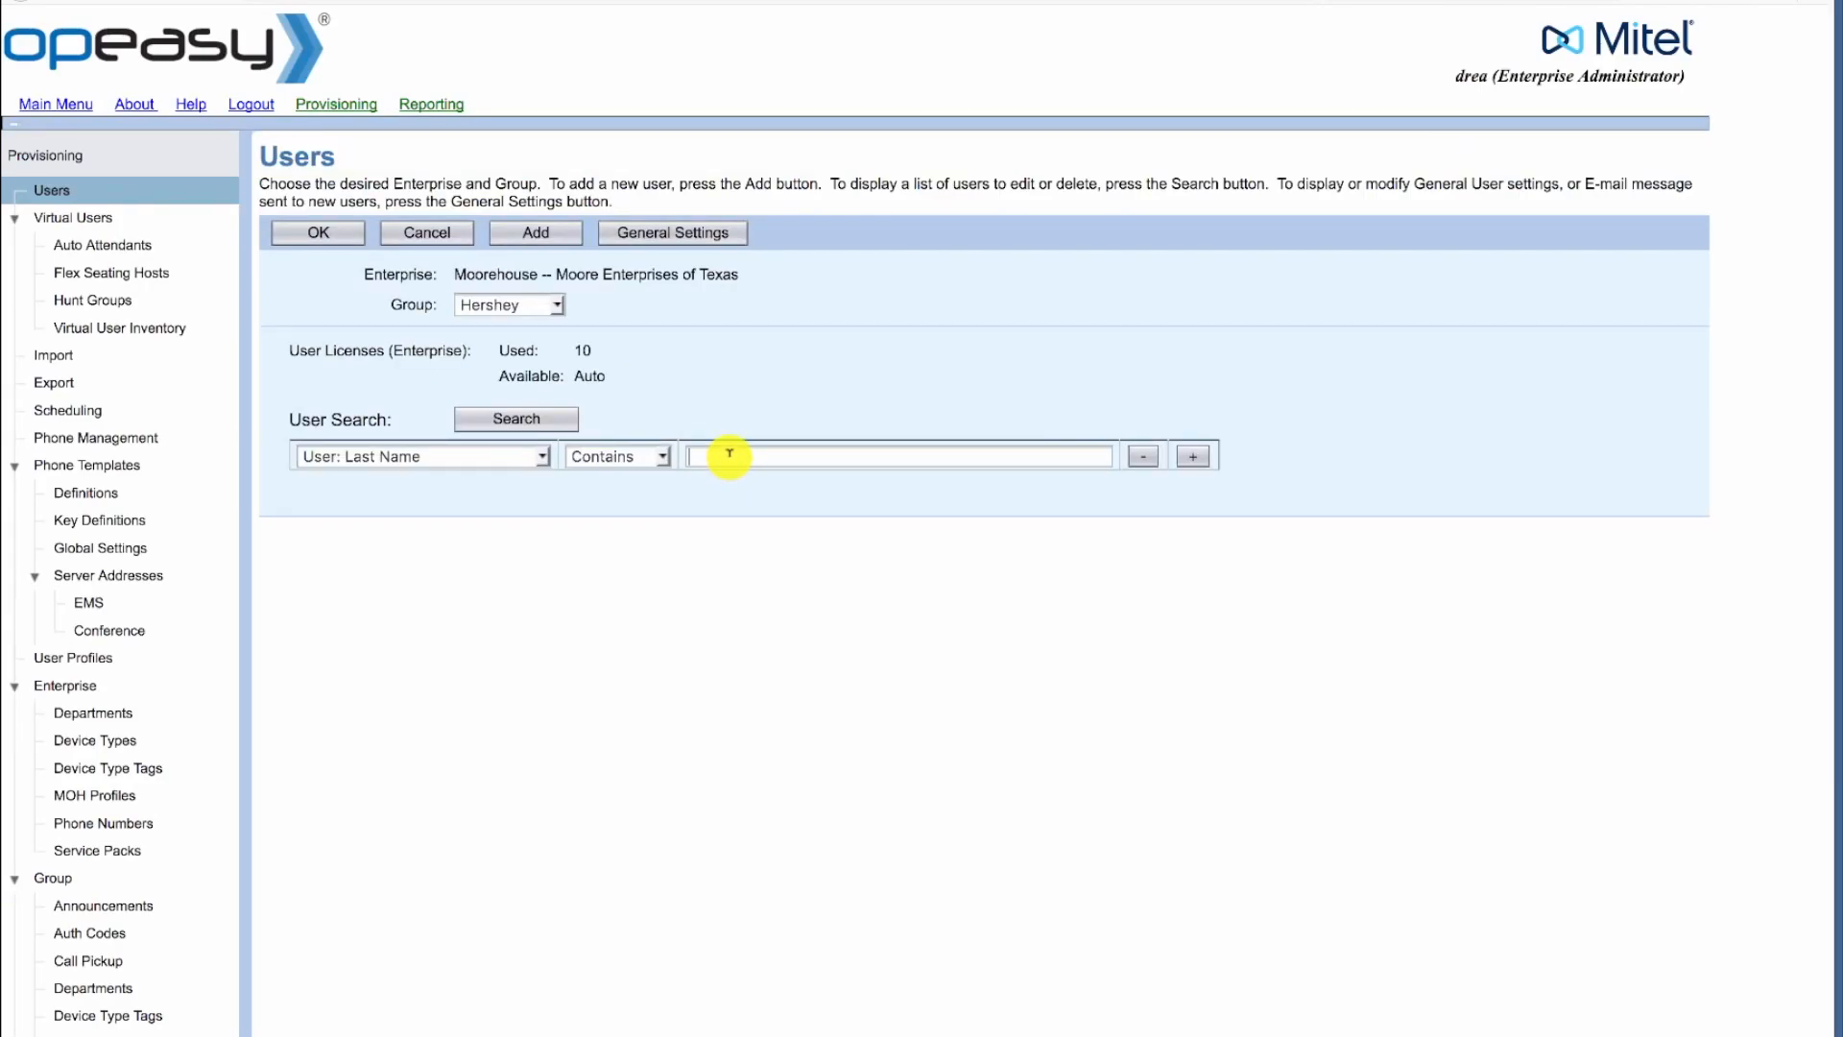
pyautogui.write('Wilson')
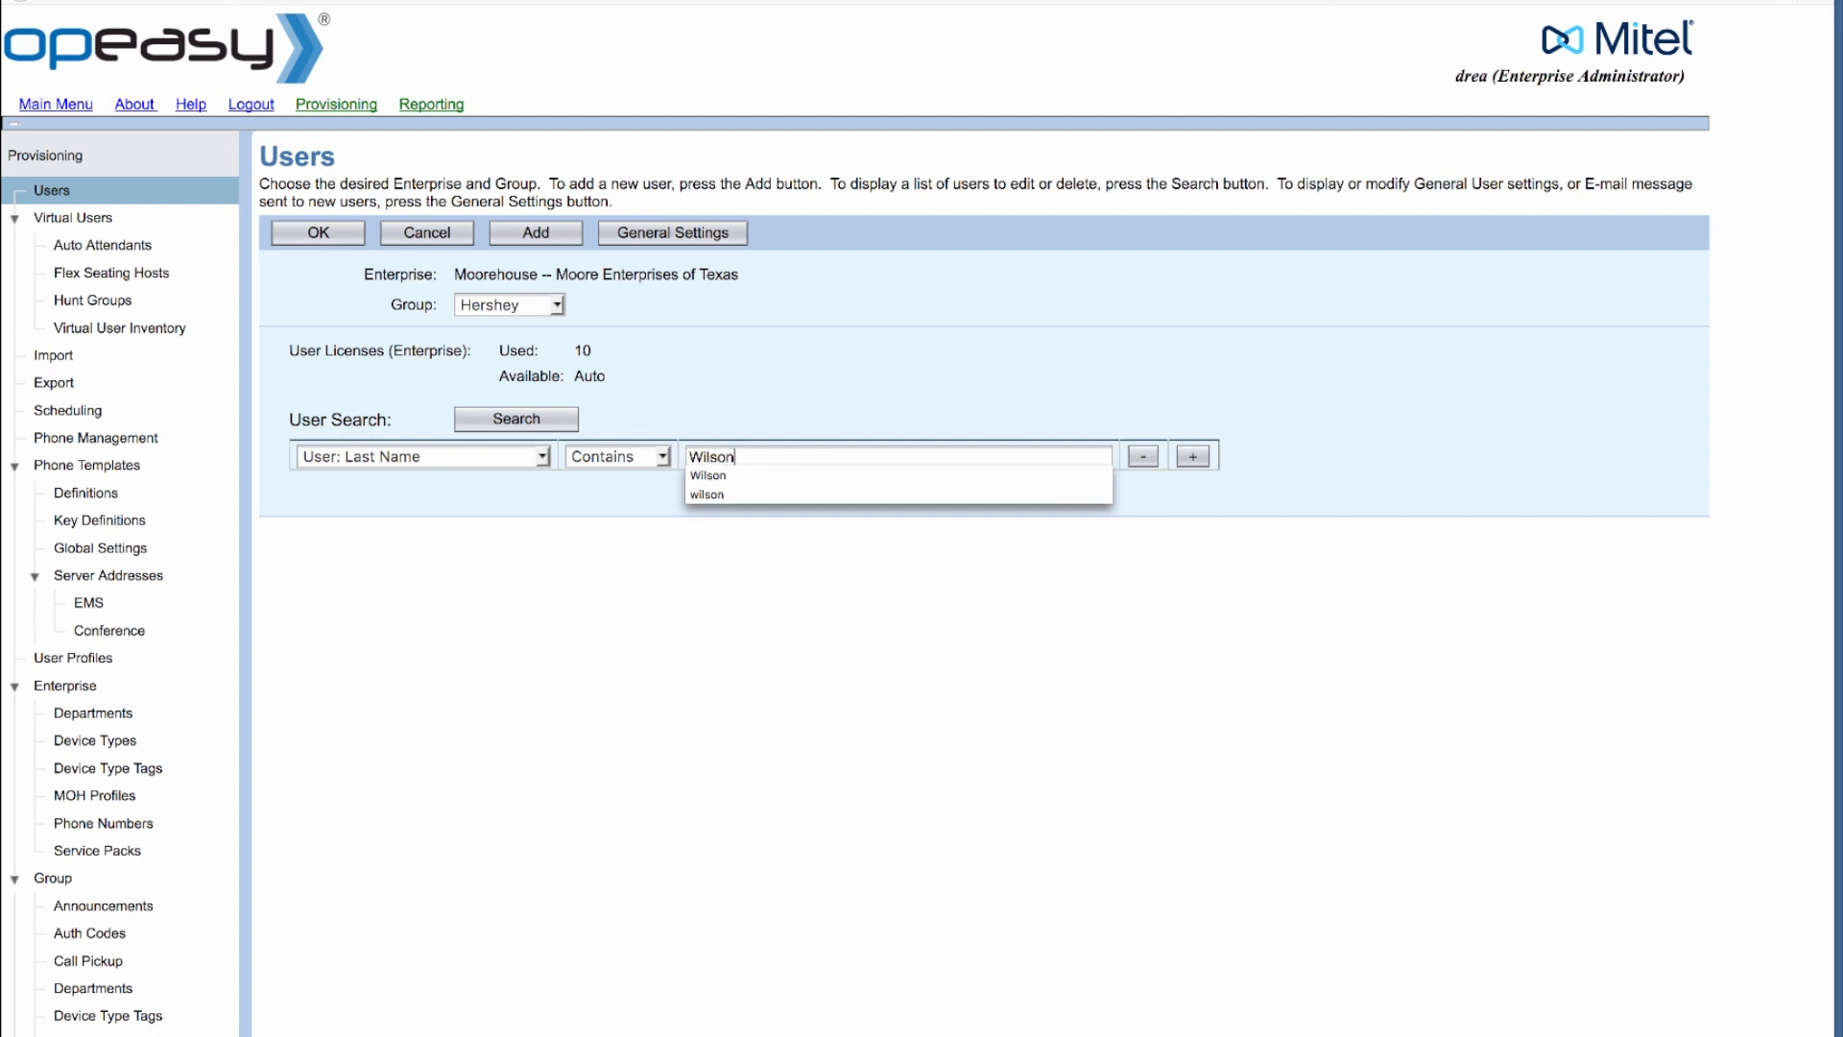
pyautogui.click(530, 420)
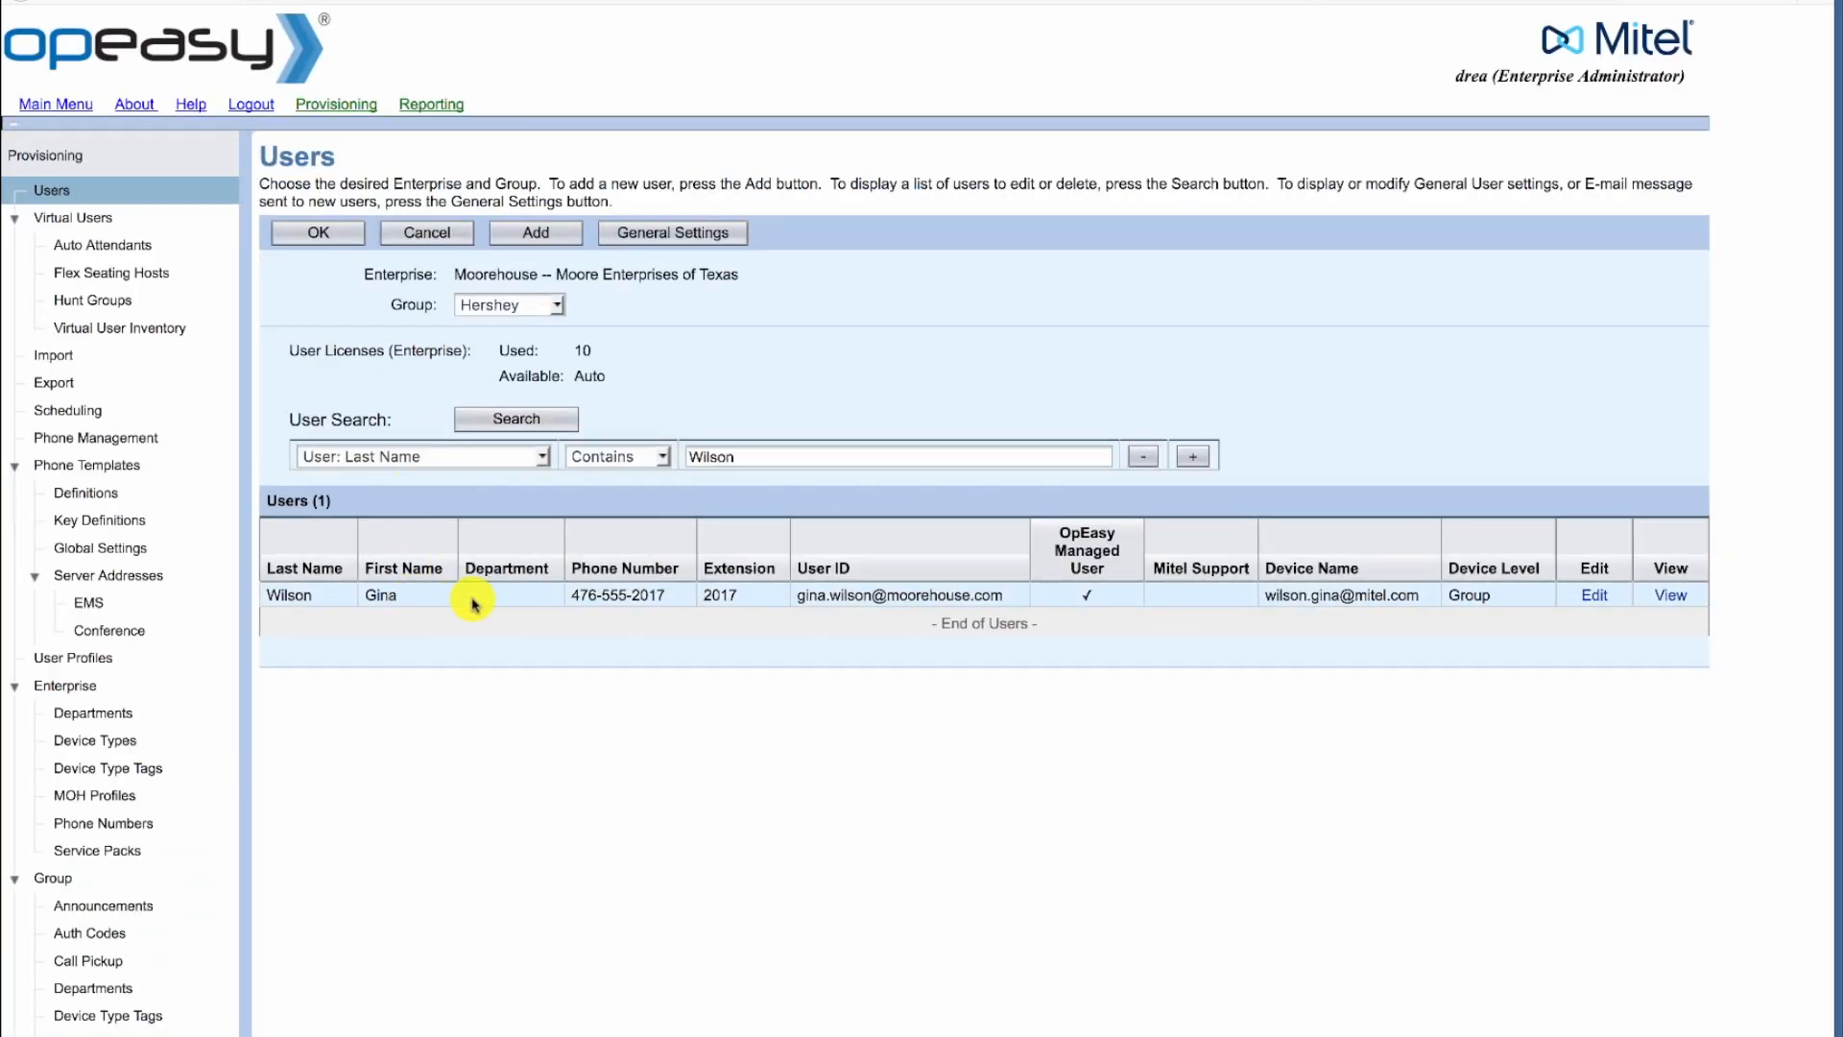
pyautogui.click(520, 603)
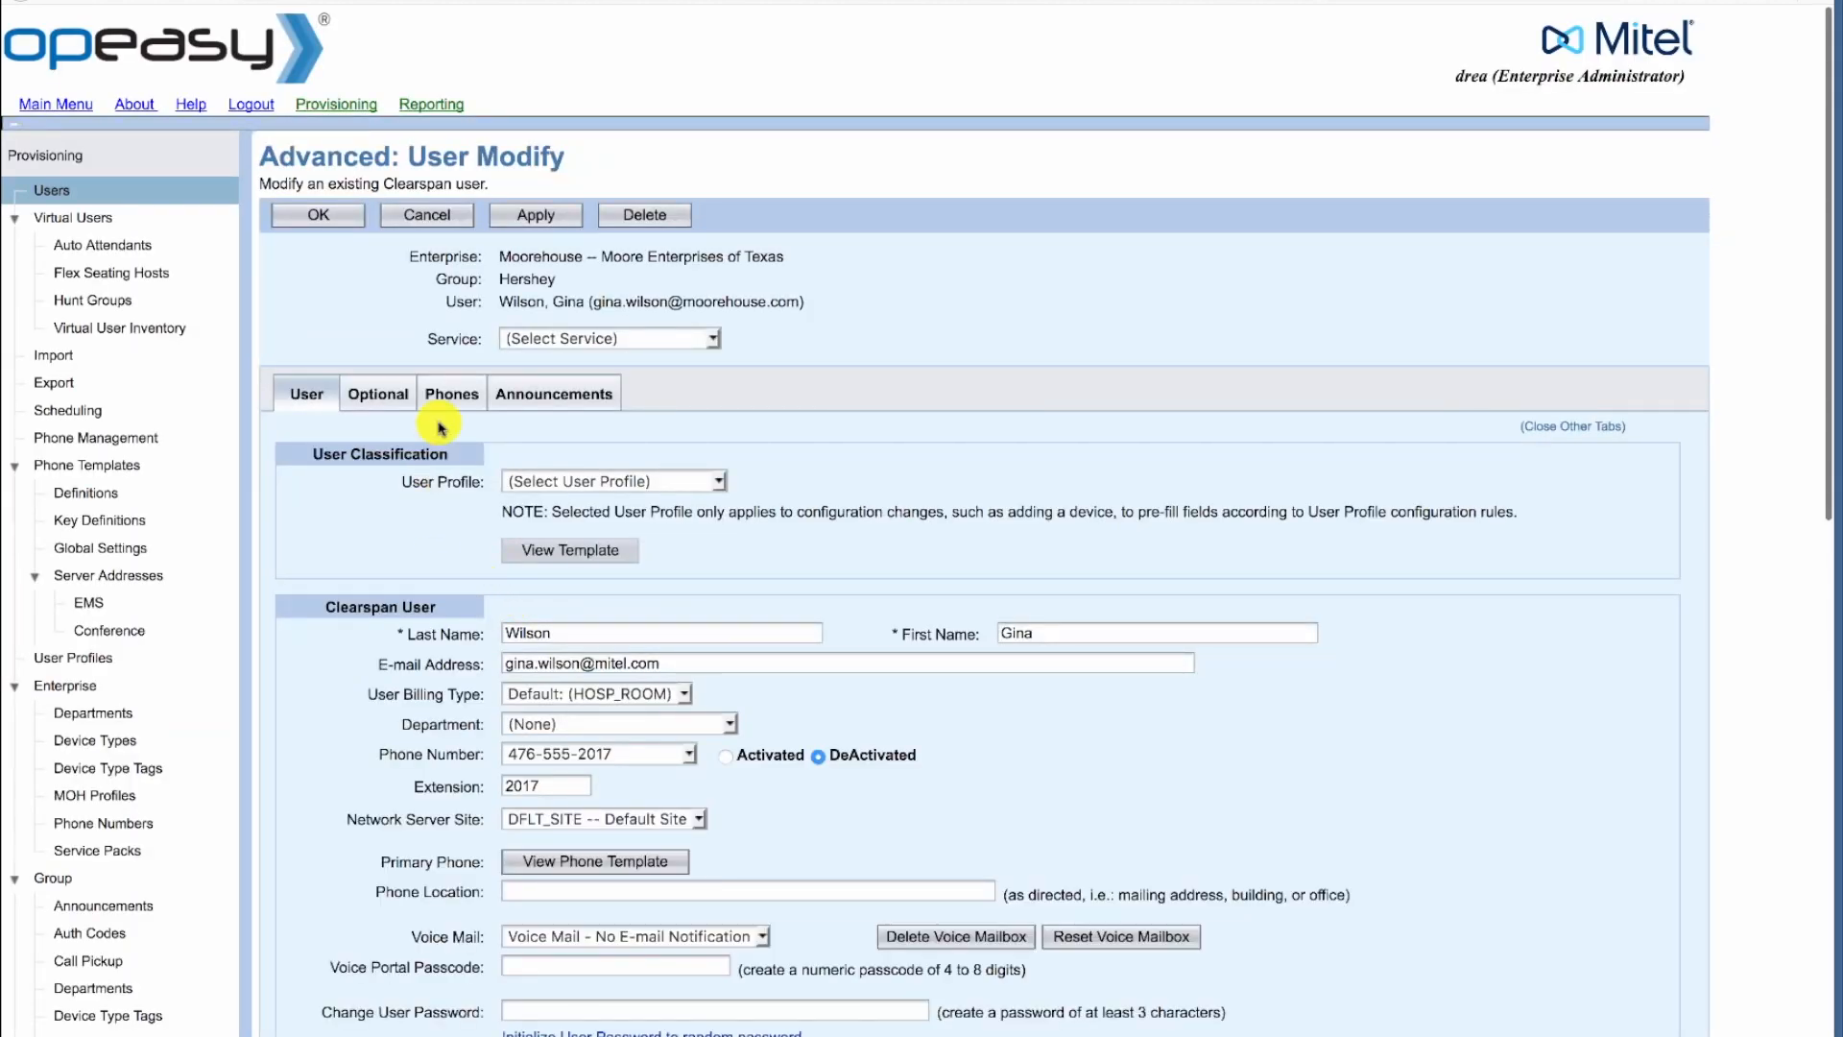
pyautogui.click(447, 398)
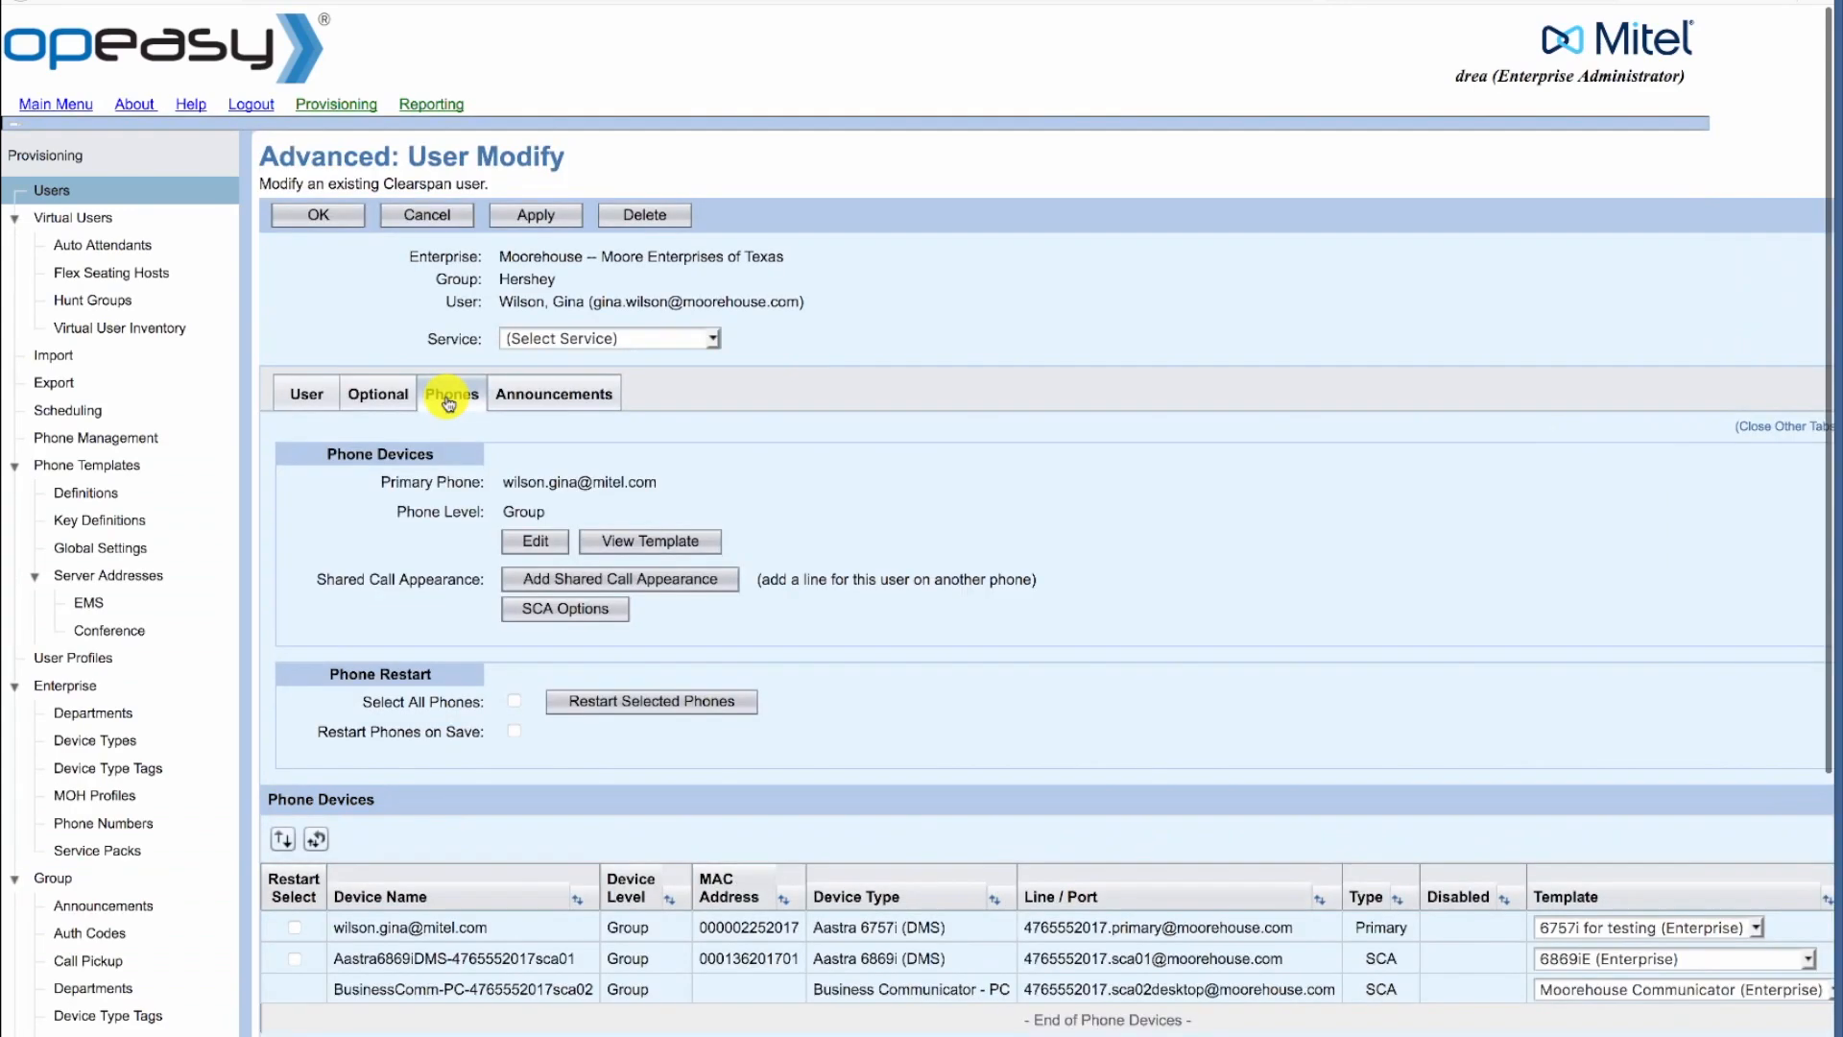
pyautogui.click(526, 543)
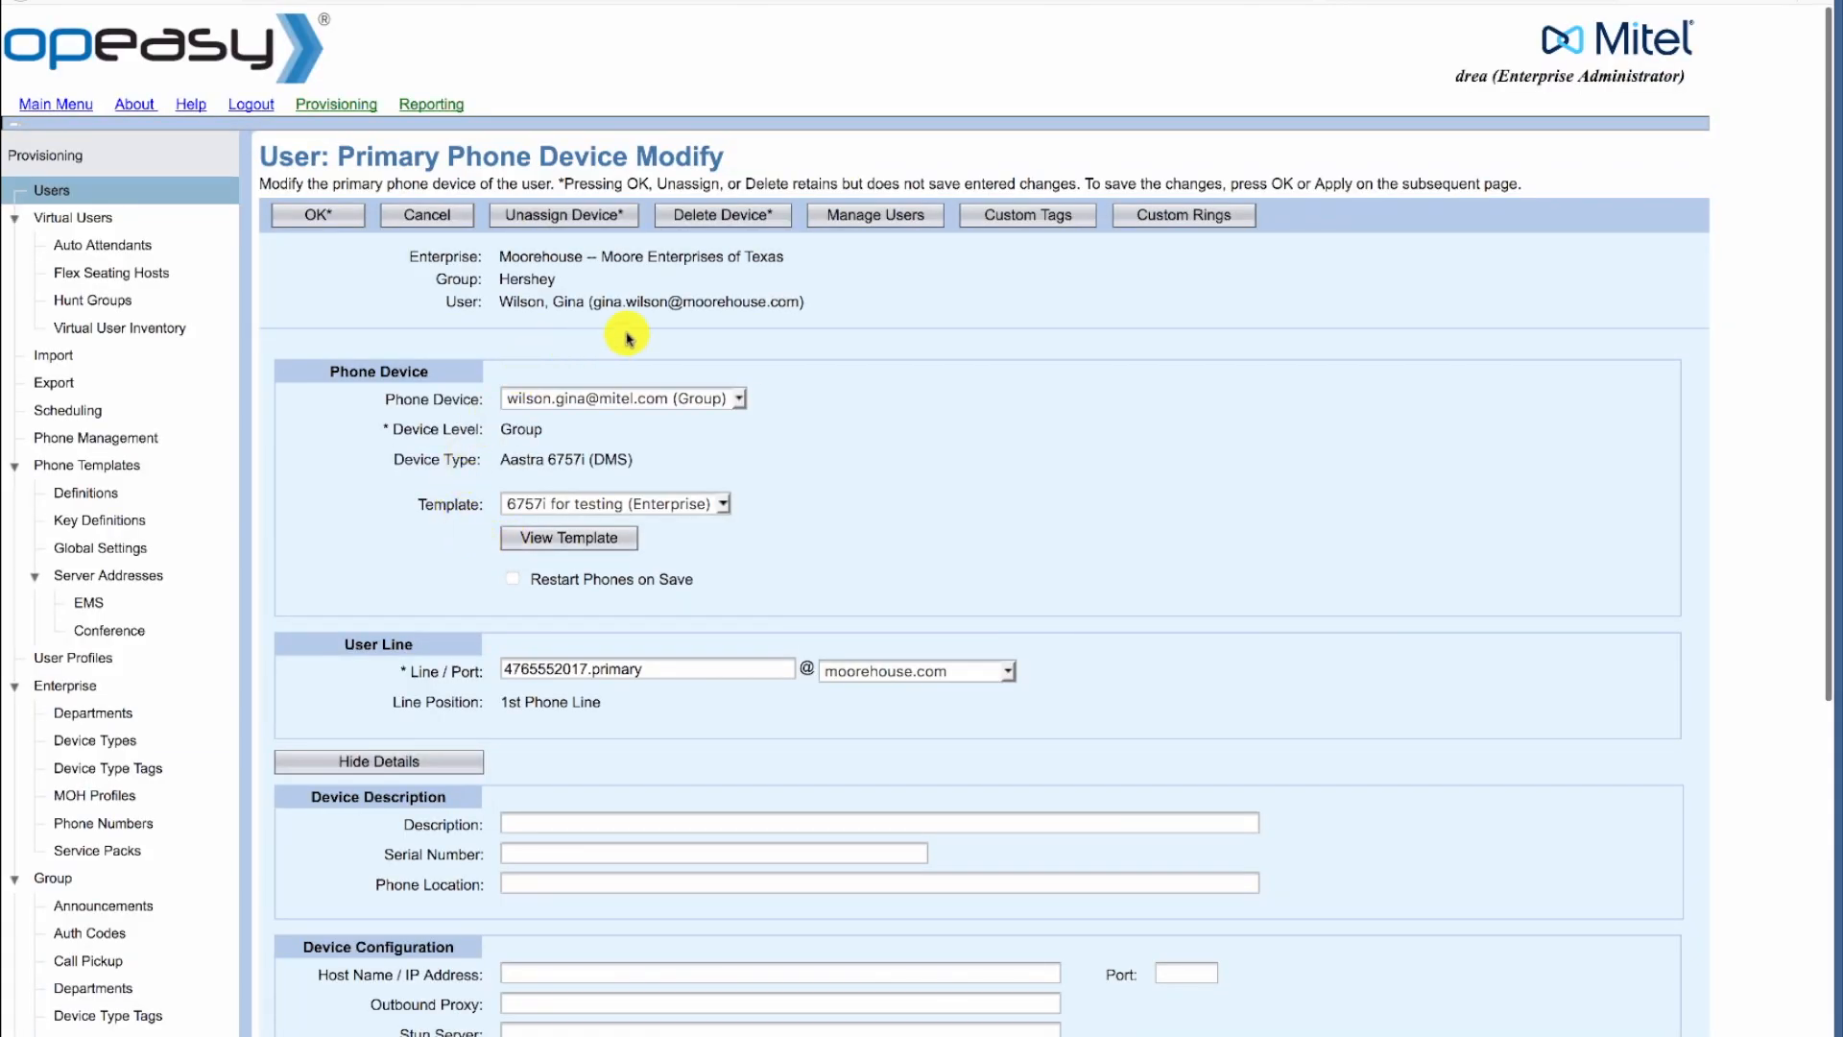
pyautogui.click(870, 217)
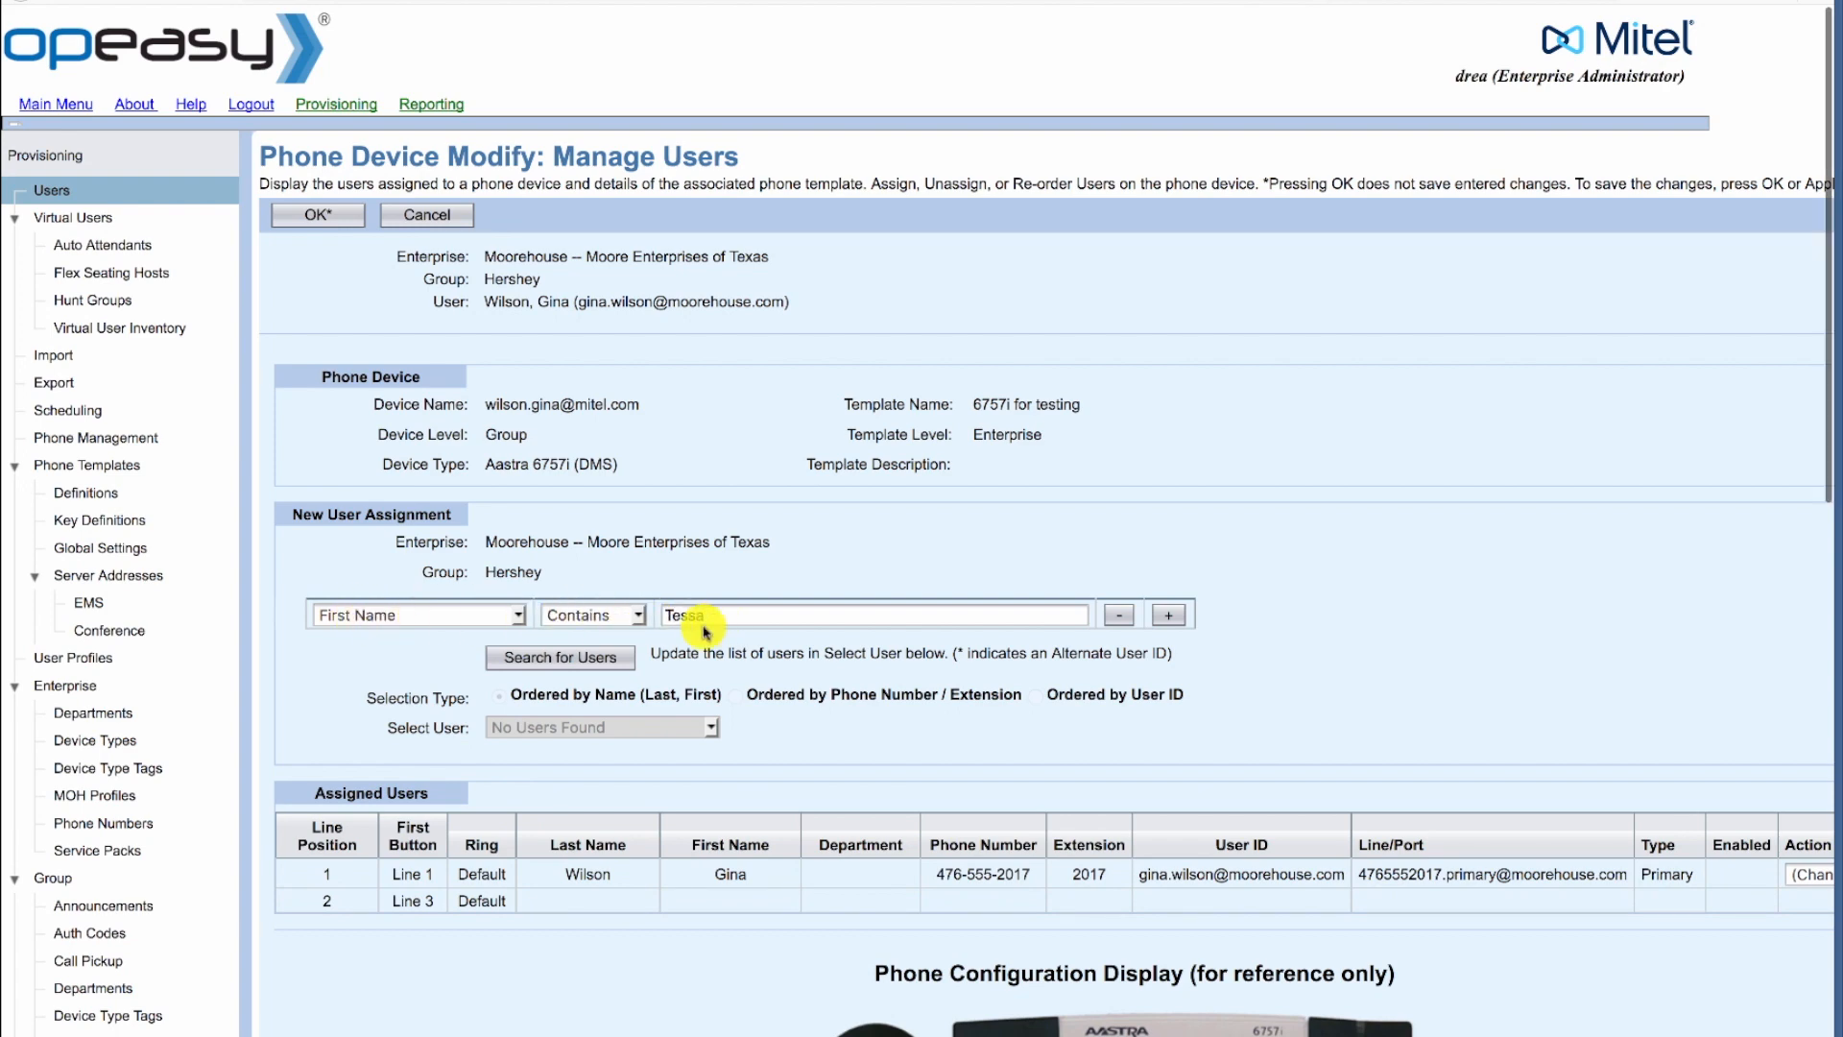
# Step: Find the second user with the retained first-name filter and insert them at Line Position 2 with Shared Call Appearance enabled
pyautogui.click(582, 661)
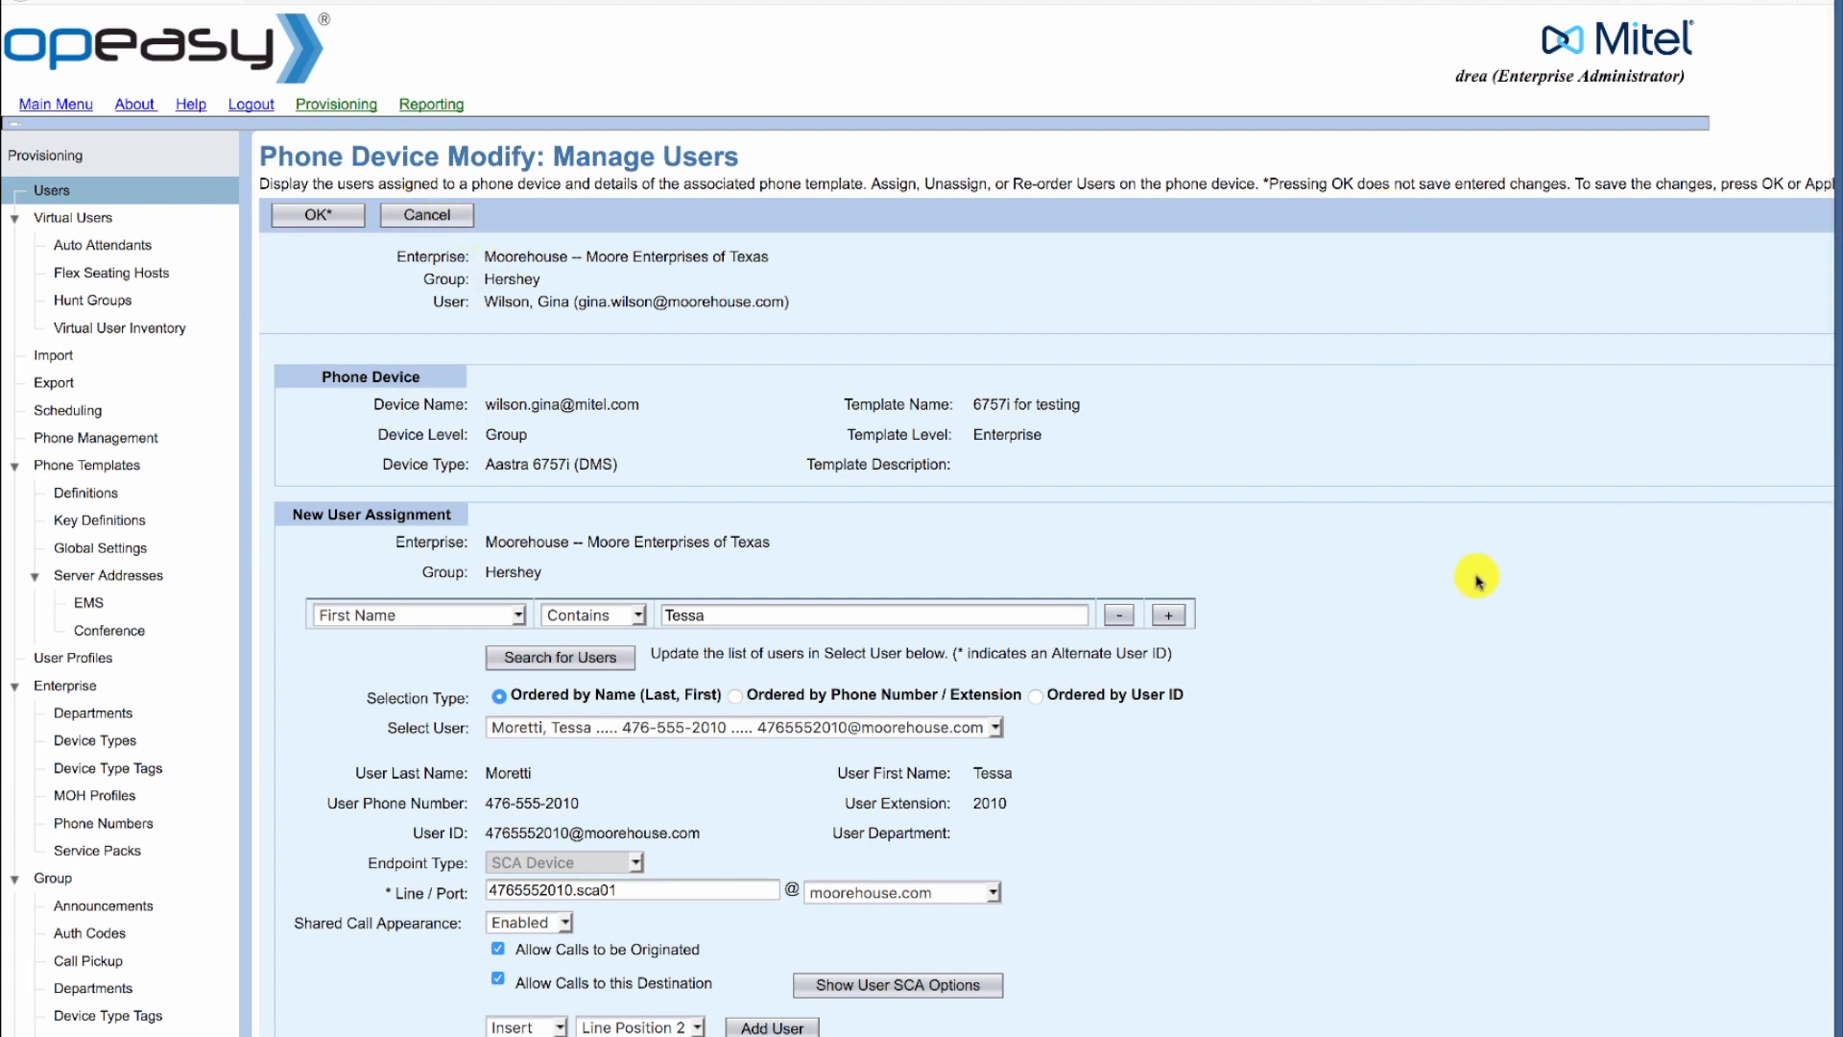
pyautogui.scroll(-3, 1484, 574)
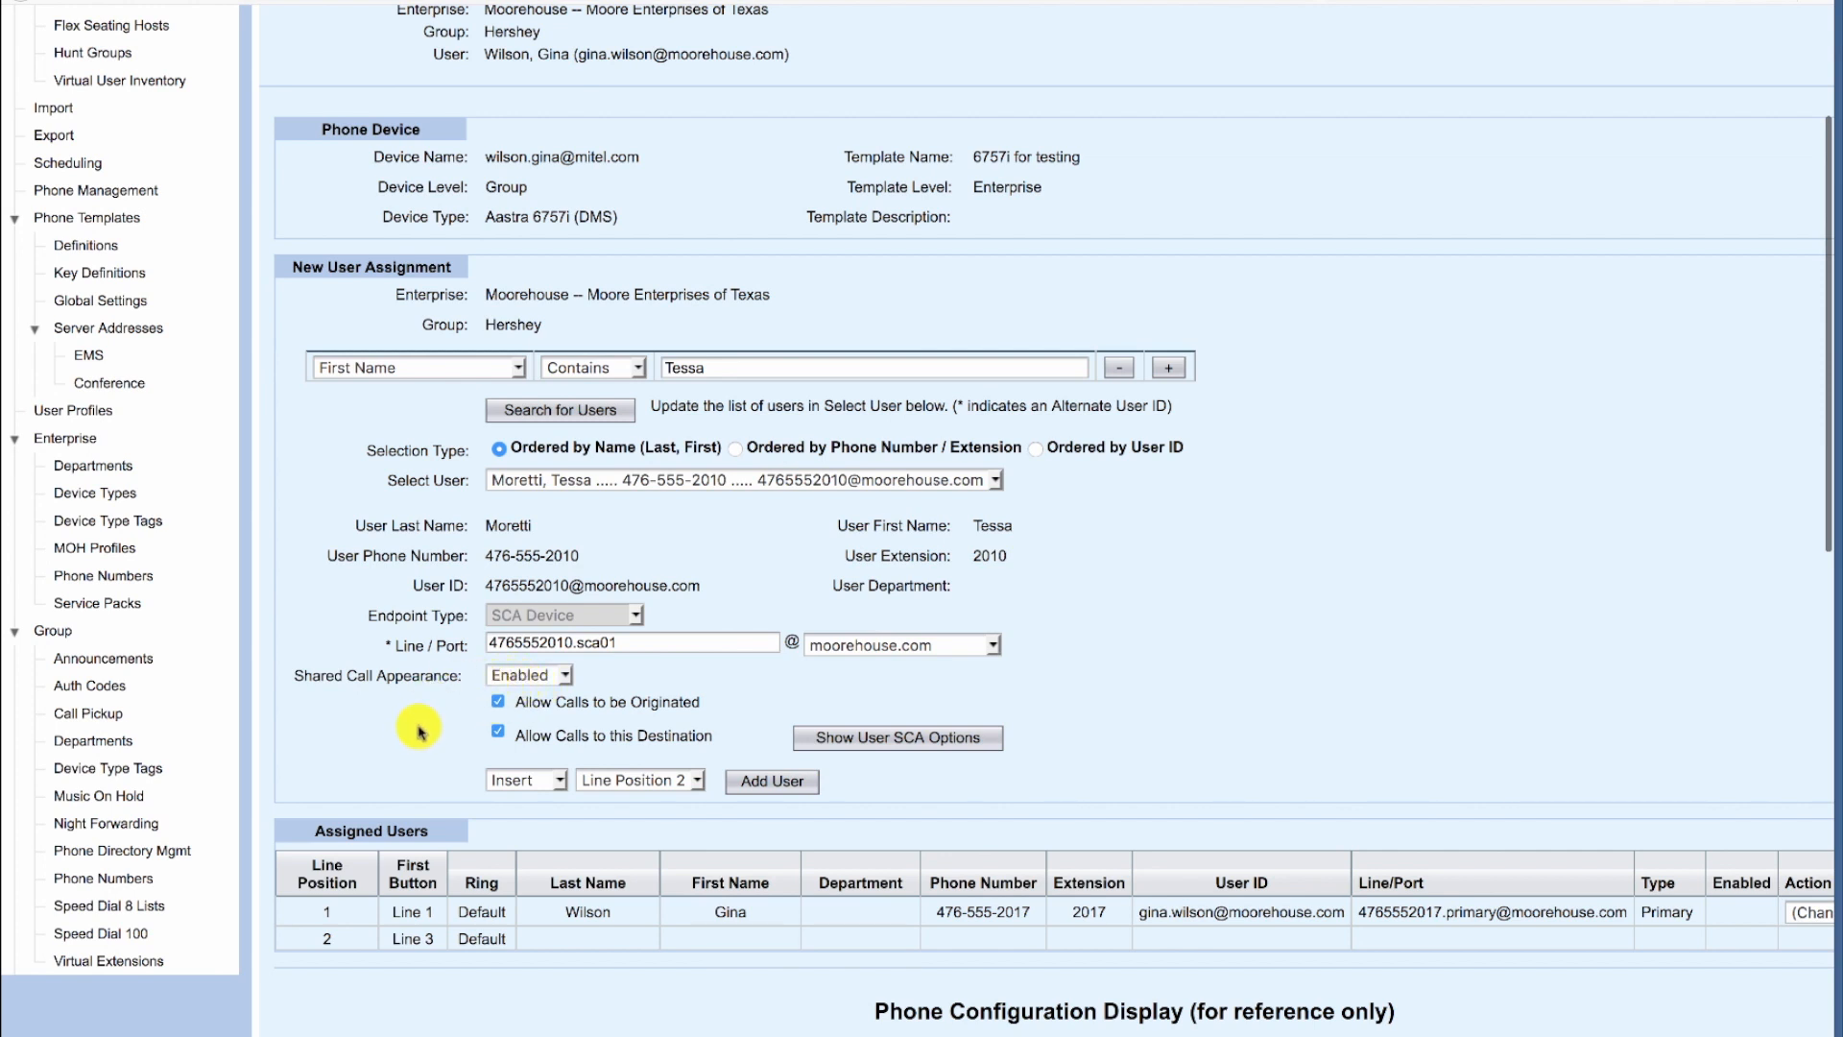
pyautogui.click(498, 703)
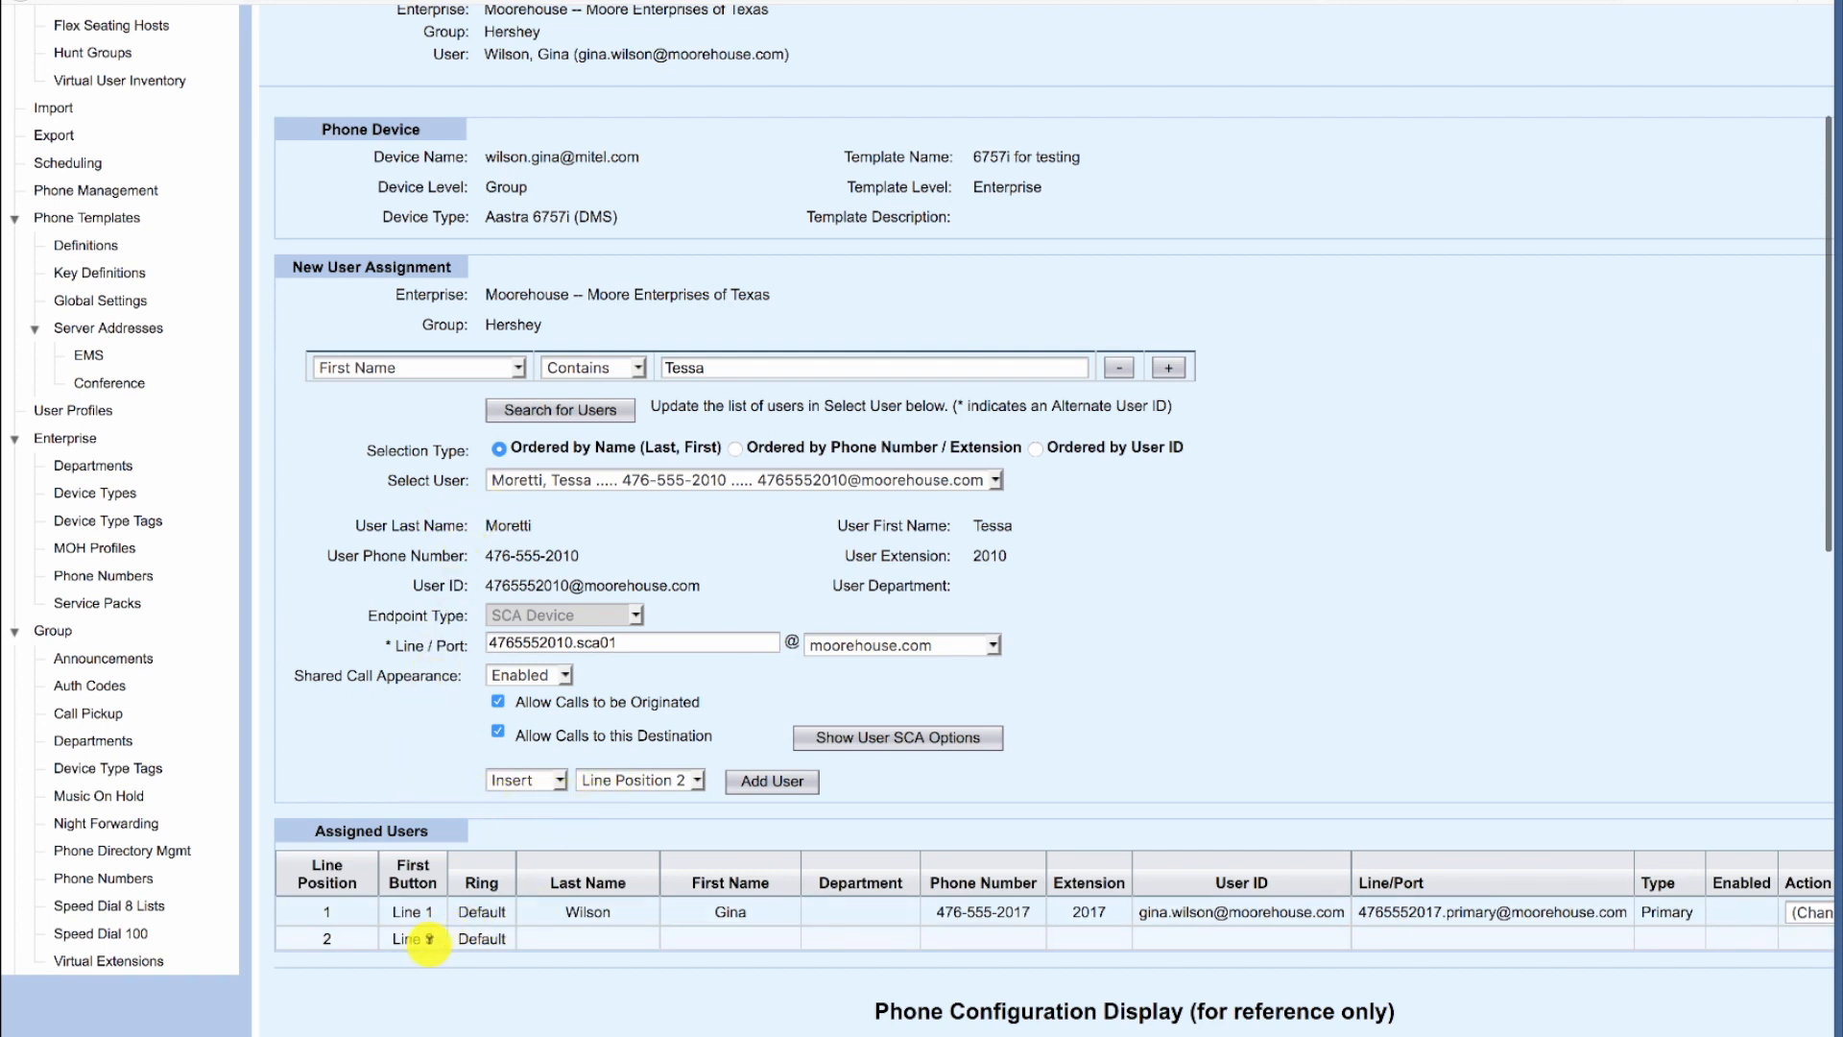
pyautogui.click(751, 785)
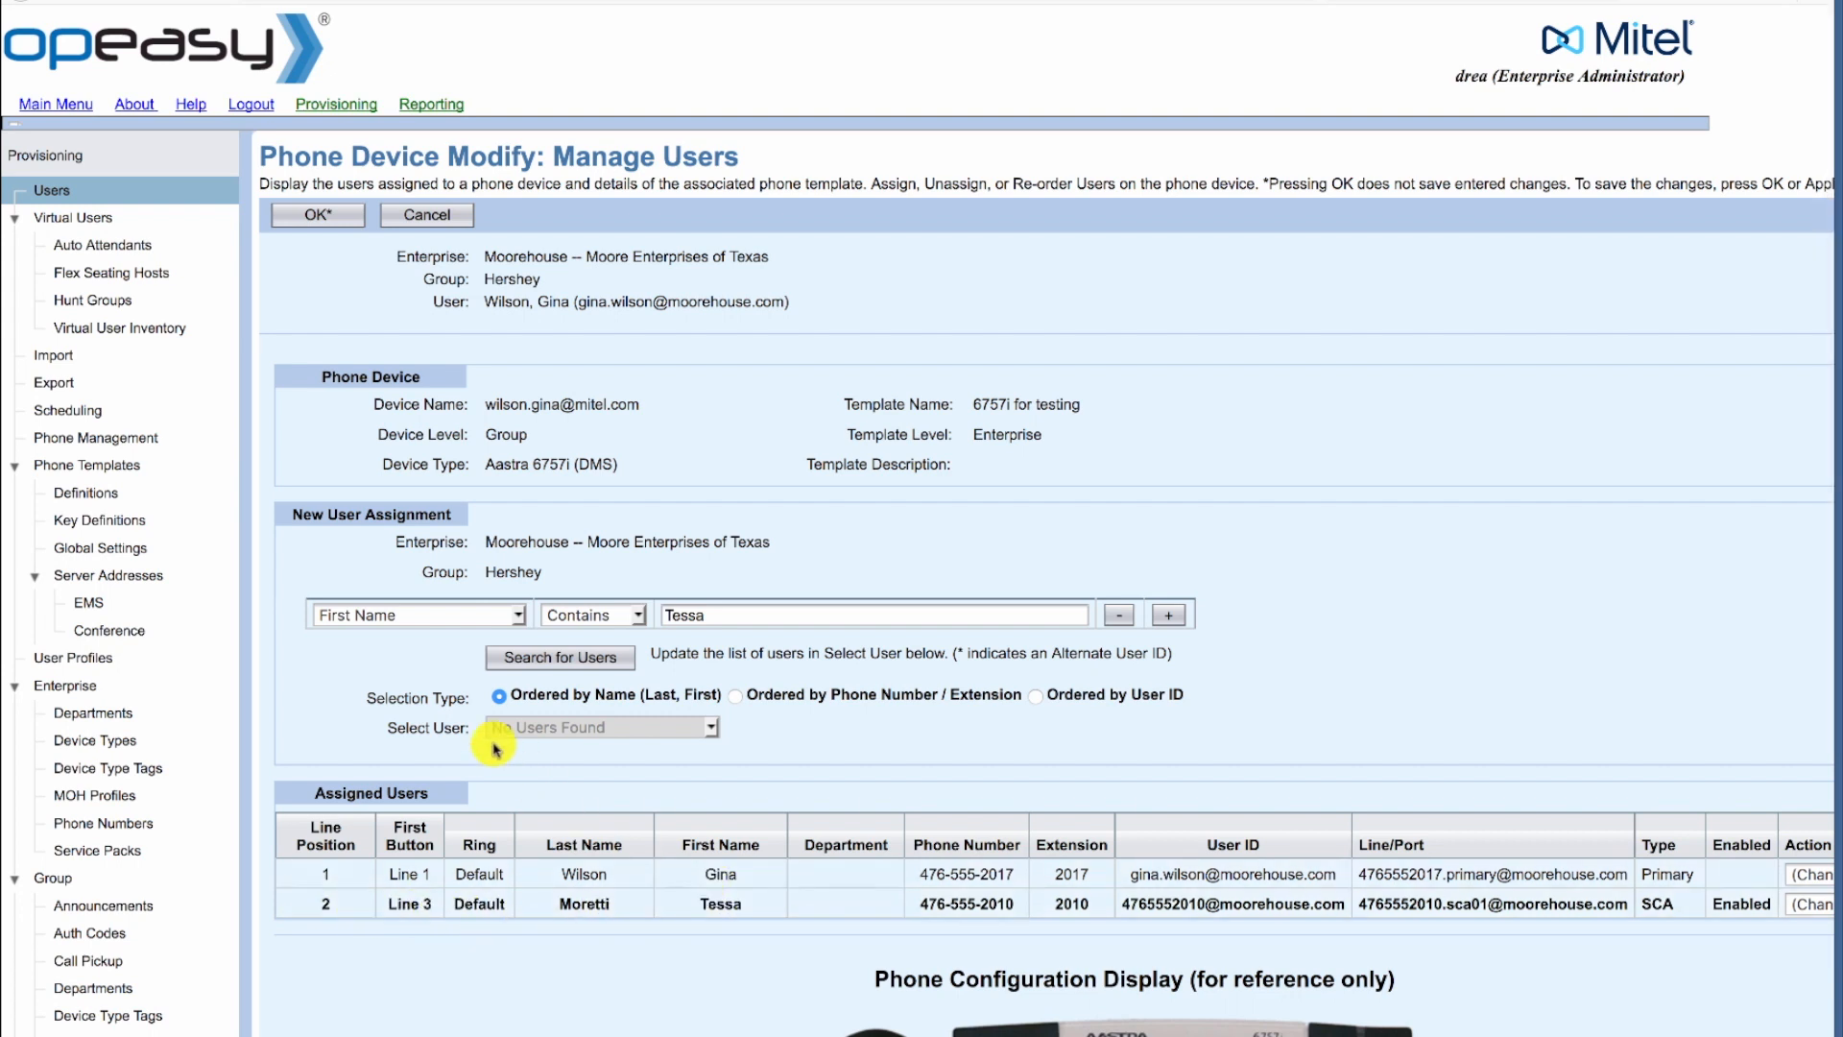
# Step: Confirm the user assignment and the primary phone device changes, then save them on the phone owner's record
pyautogui.click(309, 215)
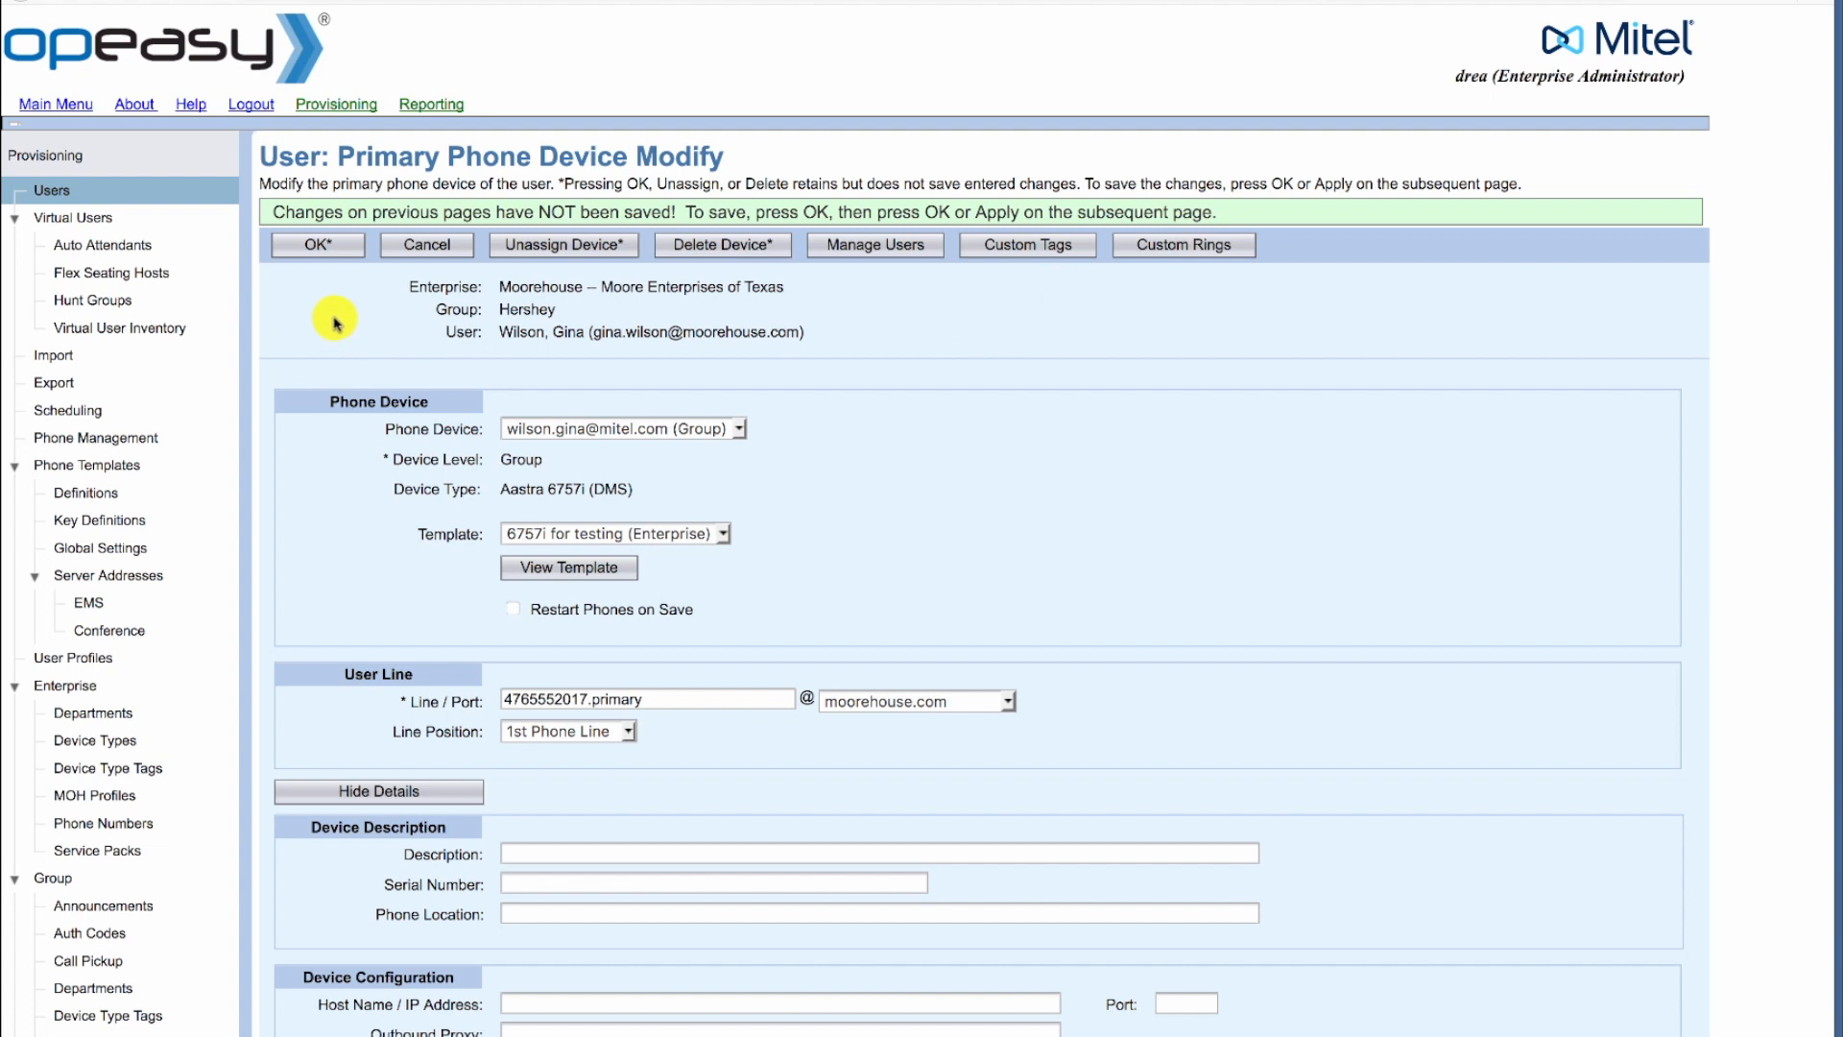
pyautogui.click(318, 245)
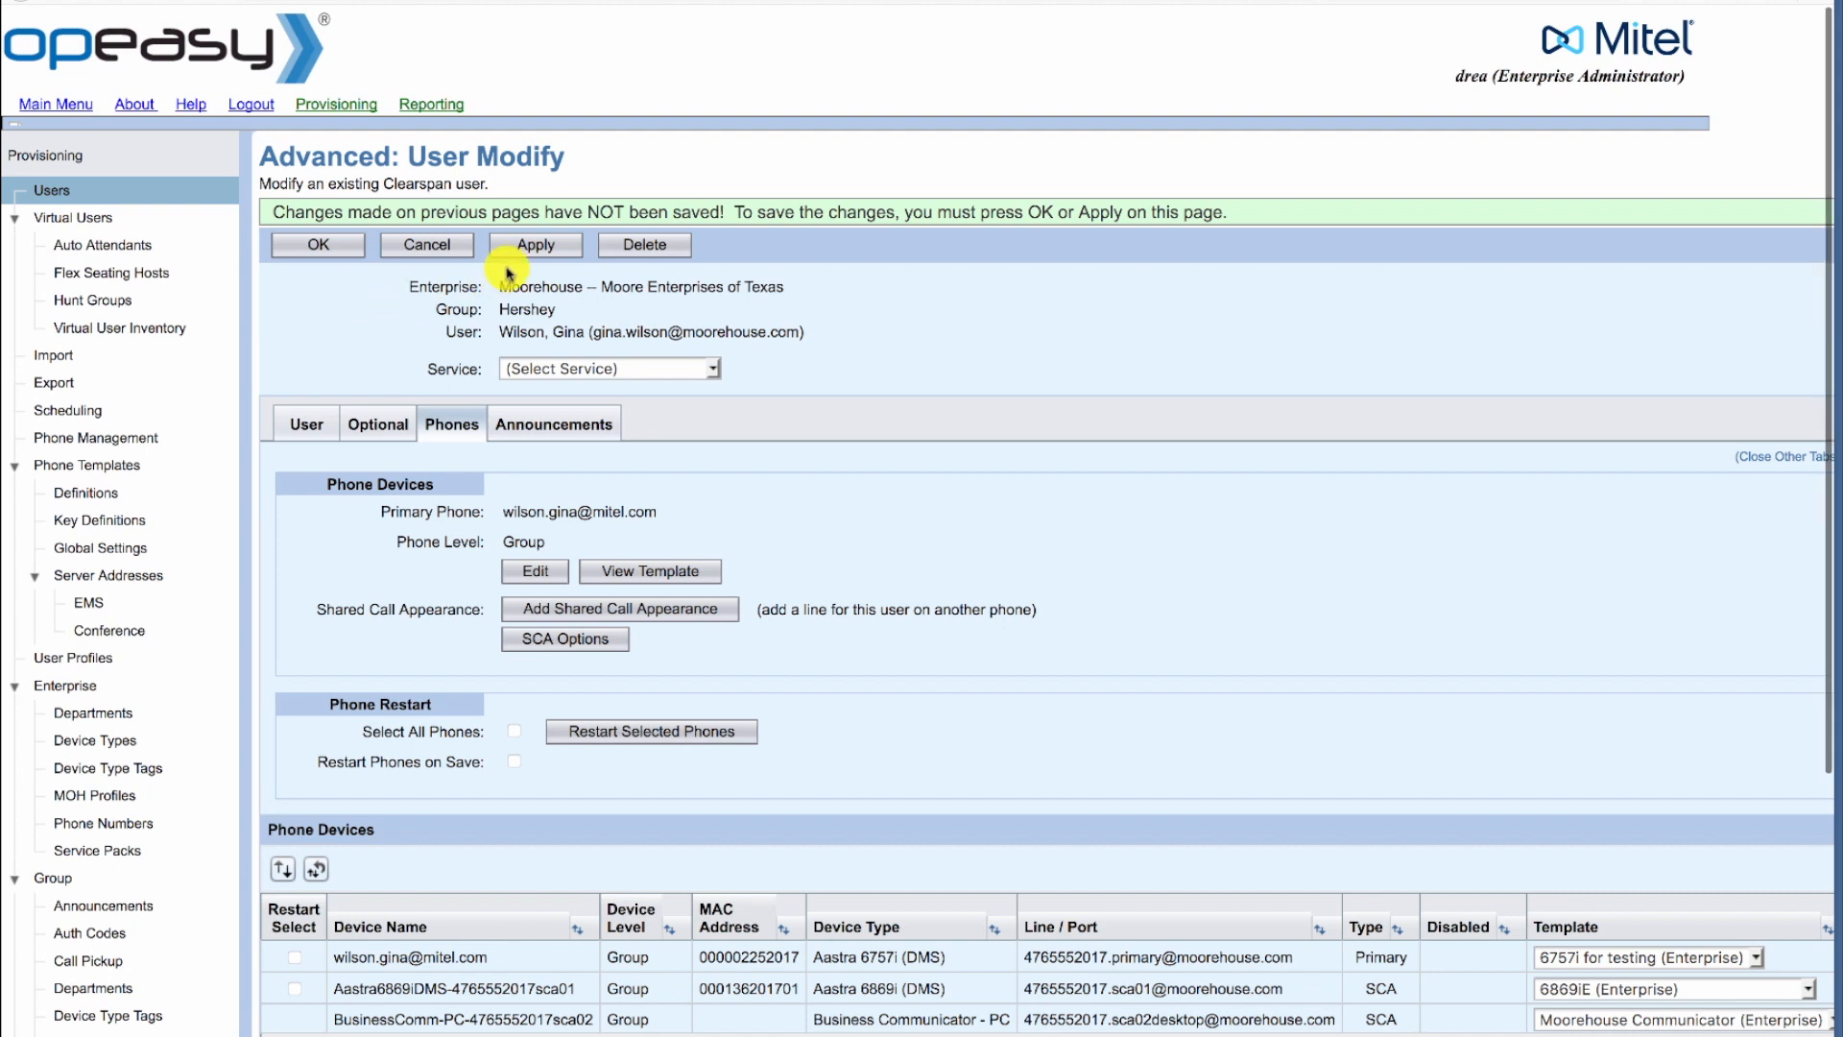
pyautogui.click(536, 248)
pyautogui.click(332, 255)
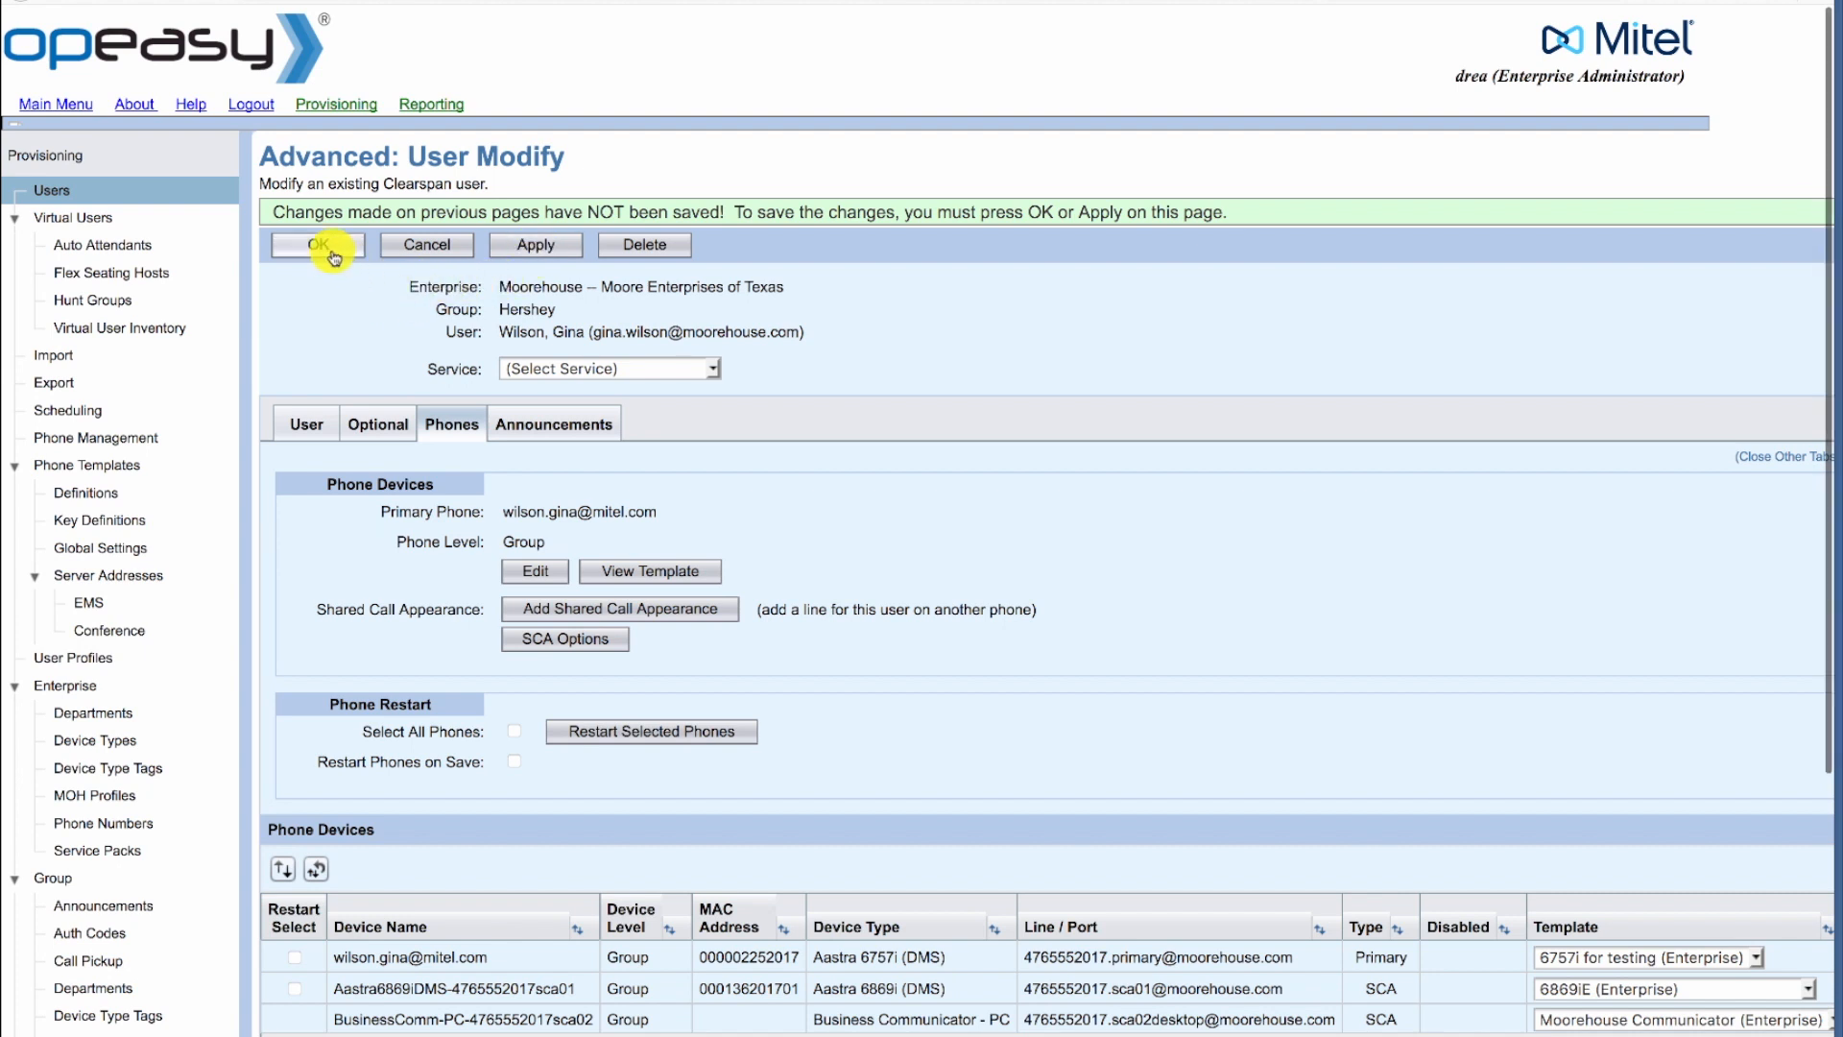